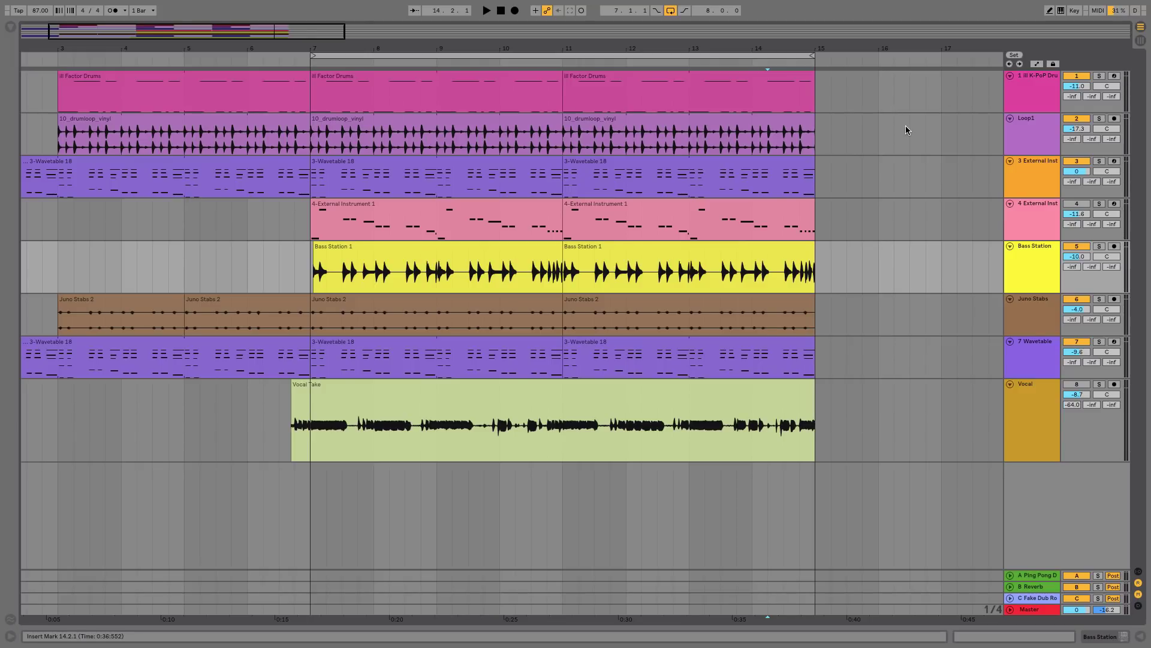
Zoom in on a range of the first Bass Station 1 clip and select a range in the 4-External Instrument 1 clip
drag(755, 49, 755, 33)
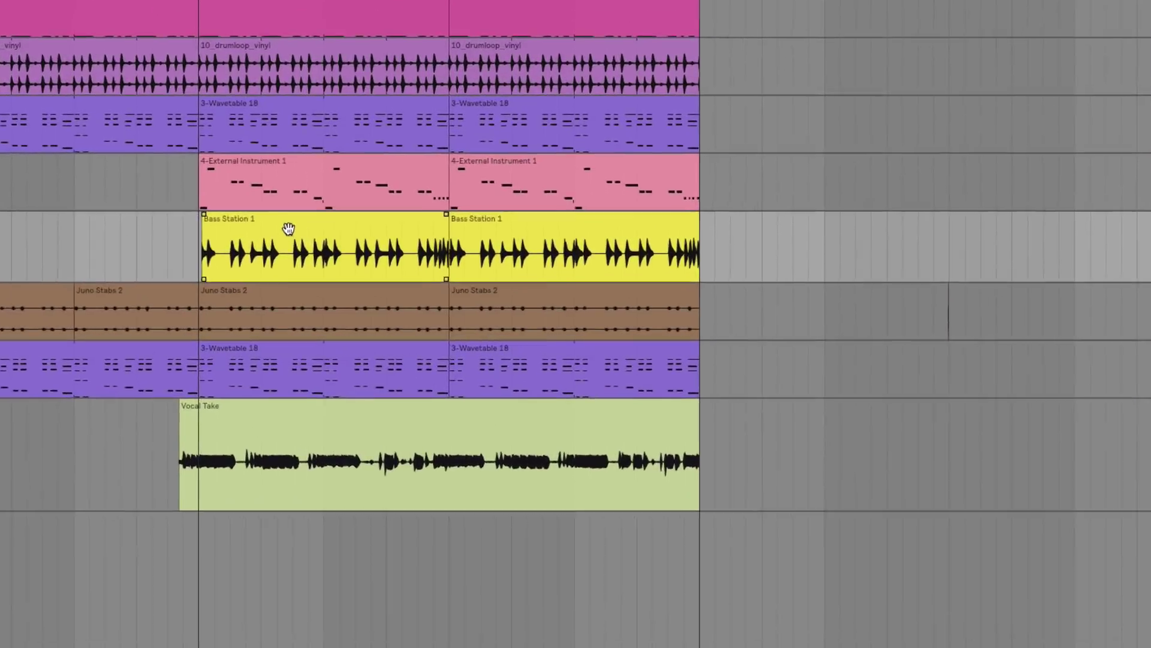
click(361, 253)
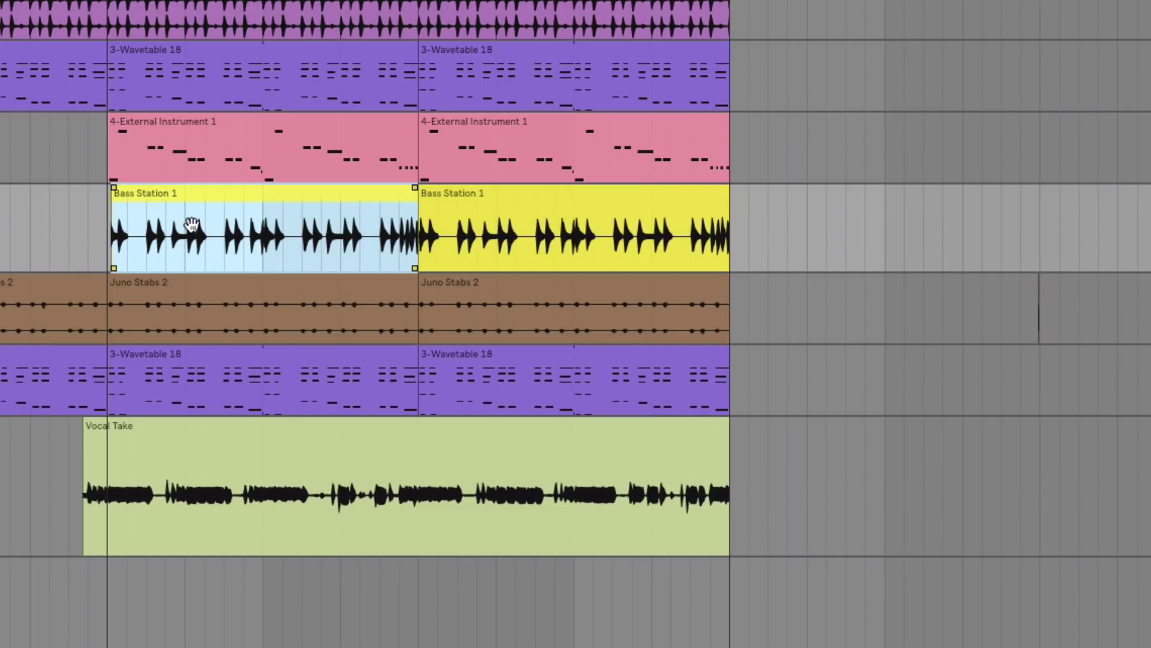
drag(183, 240, 312, 240)
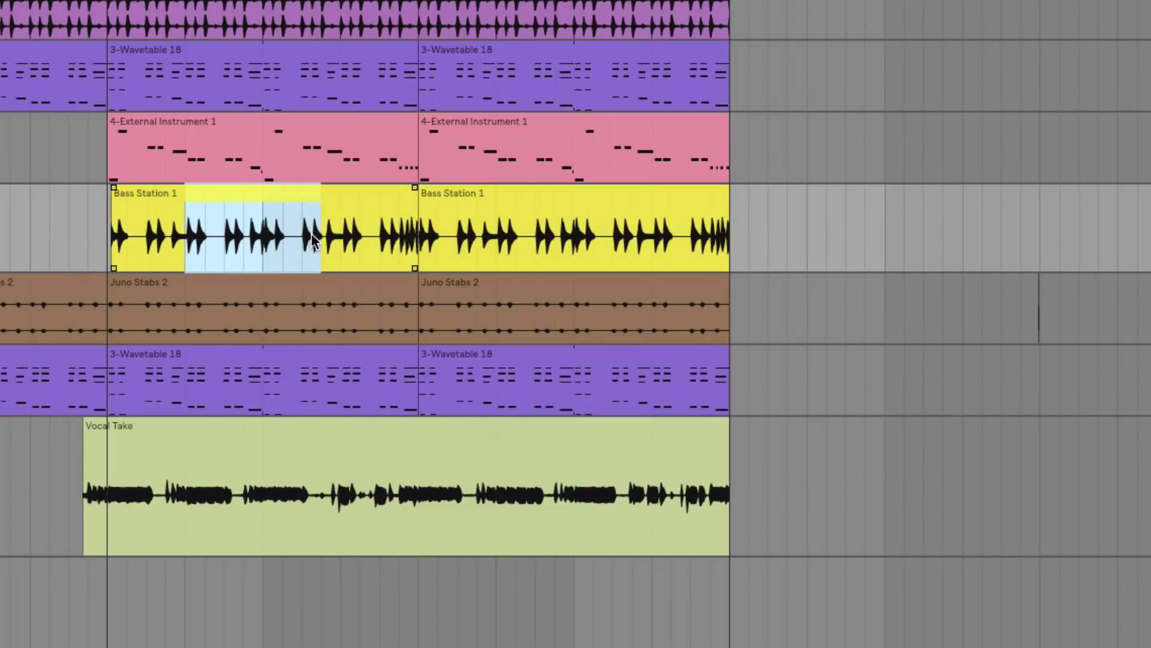
key(z)
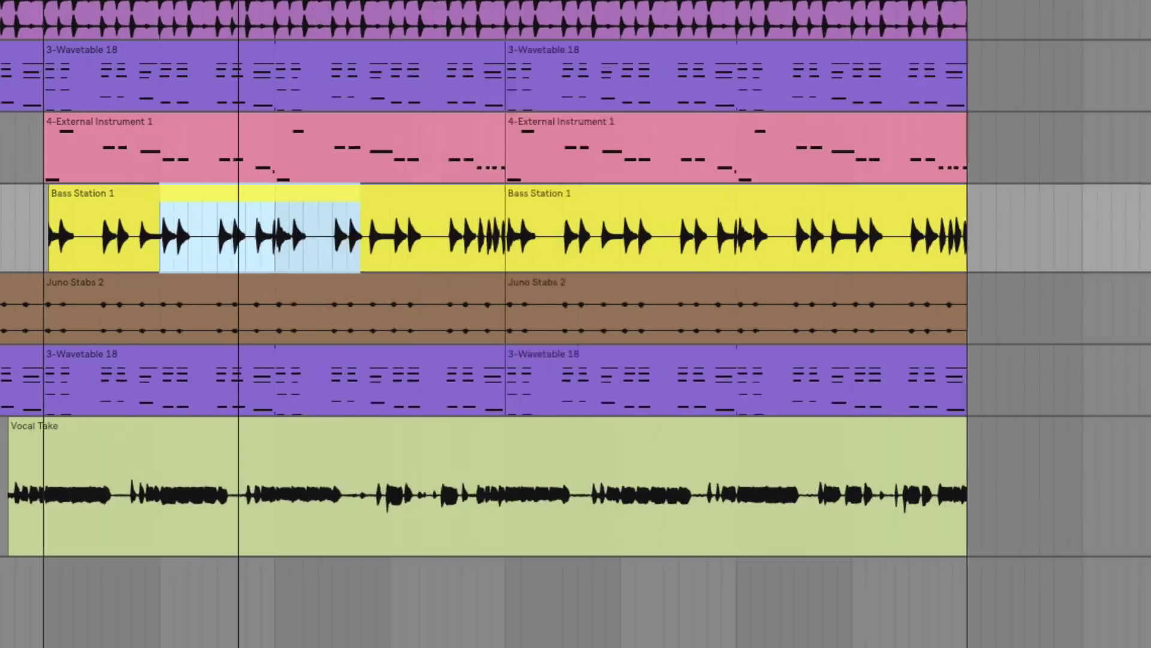
scroll(364, 236, up, 4)
scroll(364, 236, down, 5)
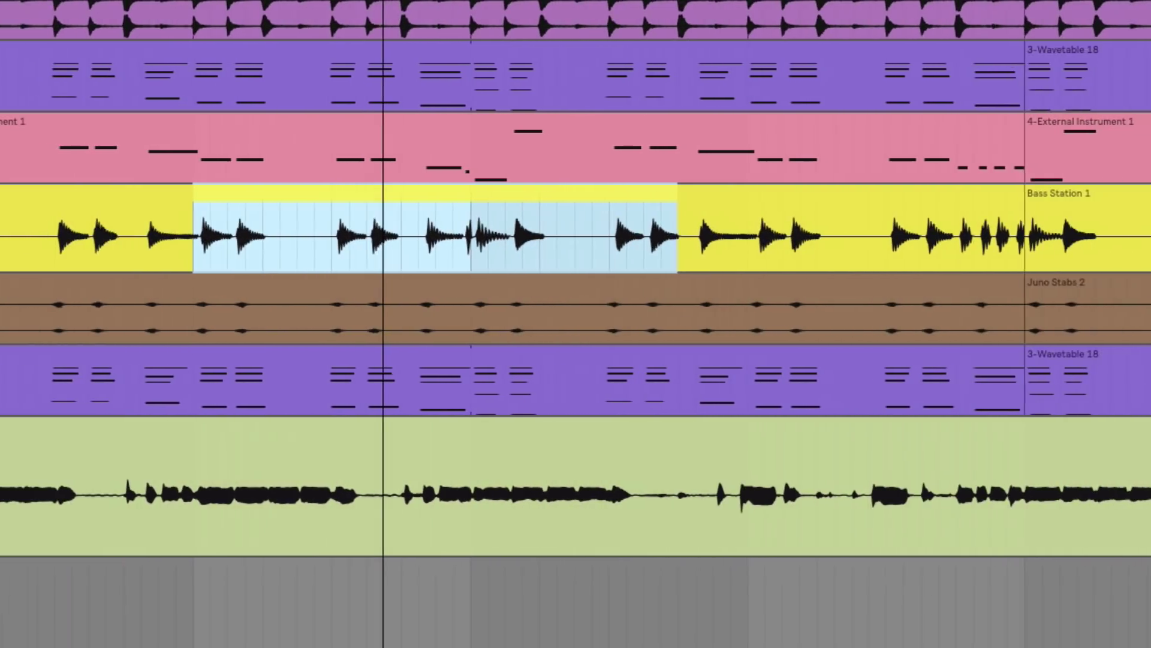
drag(281, 151, 765, 161)
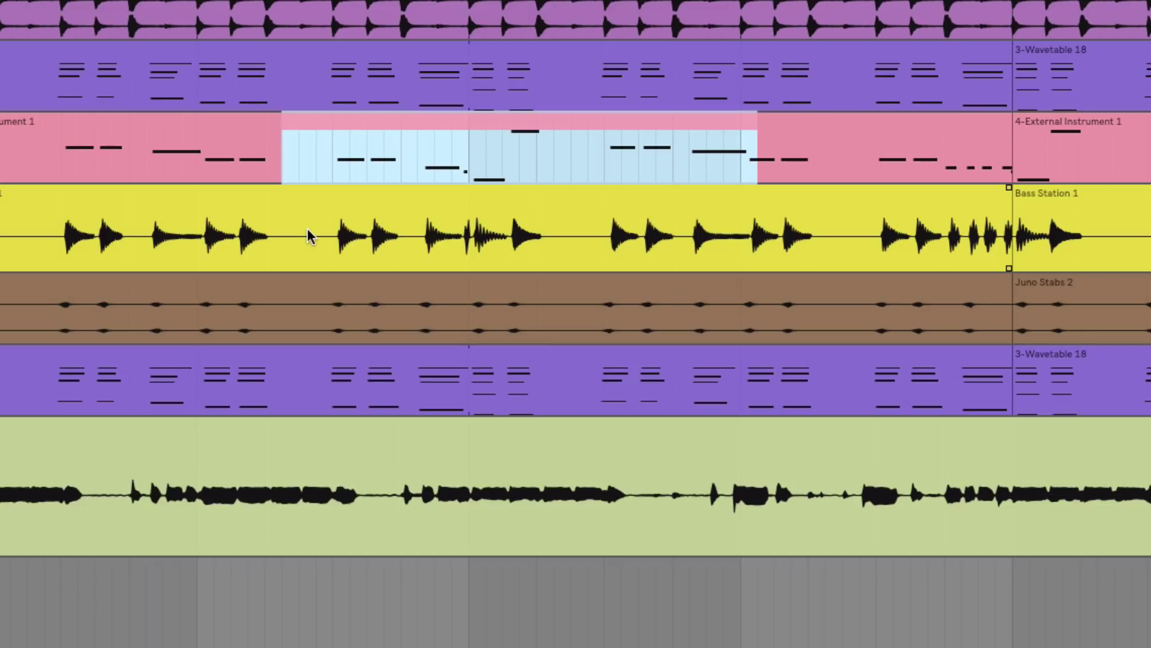
Extend the start of the first Bass Station 1 clip back to bar 7
click(316, 203)
double_click(315, 202)
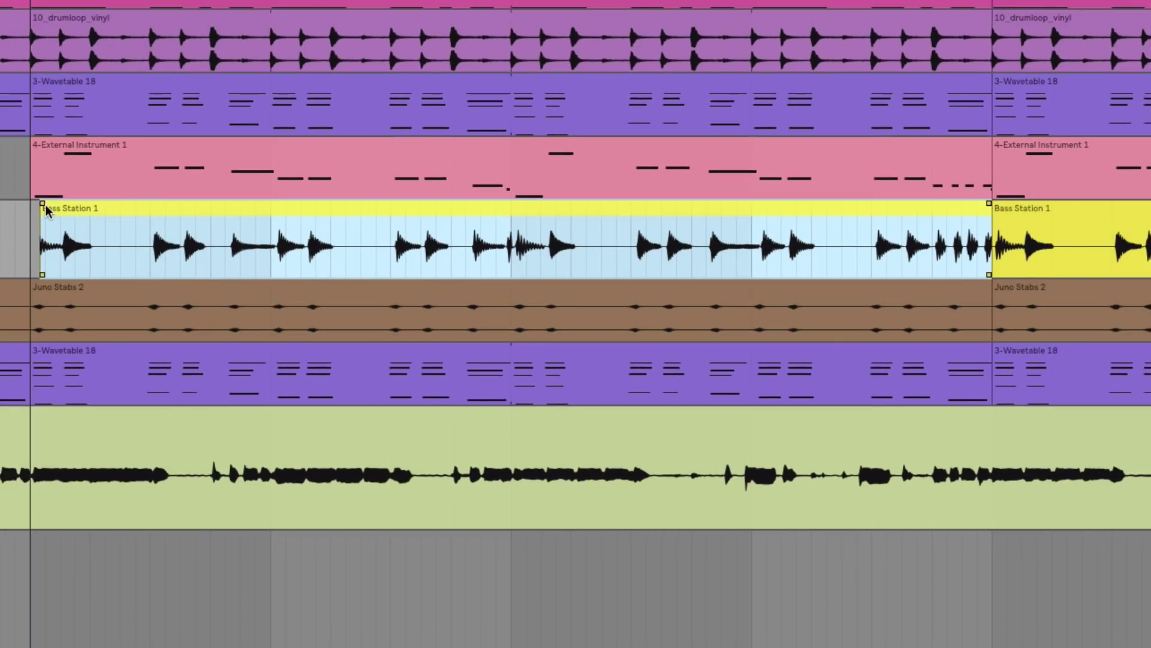
mouse_move(42, 203)
mouse_down()
mouse_move(195, 228)
mouse_move(38, 218)
mouse_up()
mouse_move(43, 204)
mouse_down()
mouse_move(164, 213)
mouse_move(35, 209)
mouse_up()
mouse_move(986, 207)
mouse_down()
mouse_move(850, 217)
mouse_move(990, 213)
mouse_up()
mouse_move(43, 275)
mouse_down()
mouse_move(19, 278)
mouse_move(41, 279)
mouse_up()
mouse_move(40, 212)
mouse_down()
mouse_move(21, 213)
mouse_move(31, 214)
mouse_up()
Move the second Bass Station 1 clip onto the Juno Stabs track at bar 15
drag(477, 1, 346, 1)
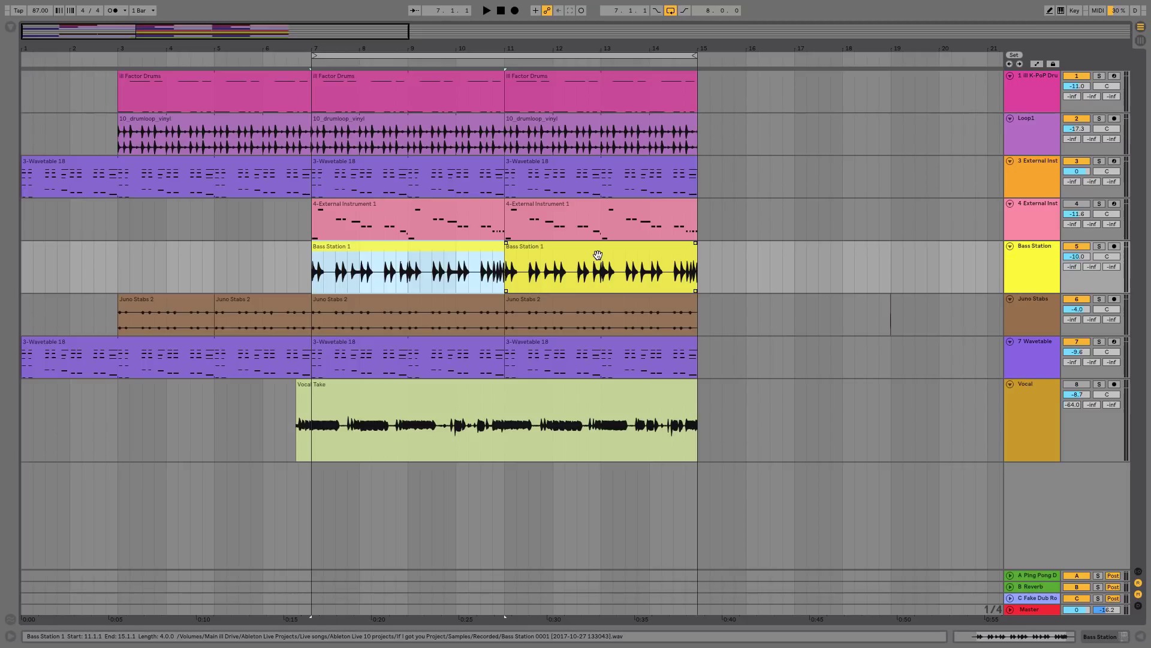
click(580, 254)
drag(554, 248, 751, 314)
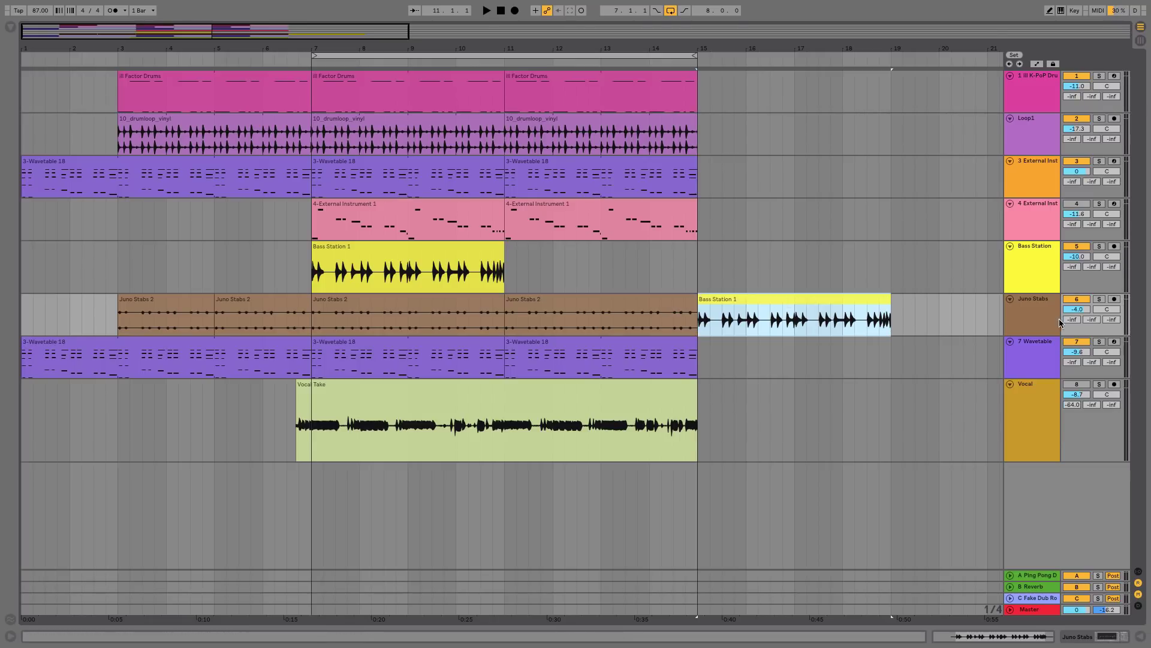
Assign the Juno Stabs track color to all clips on that track
right_click(1026, 307)
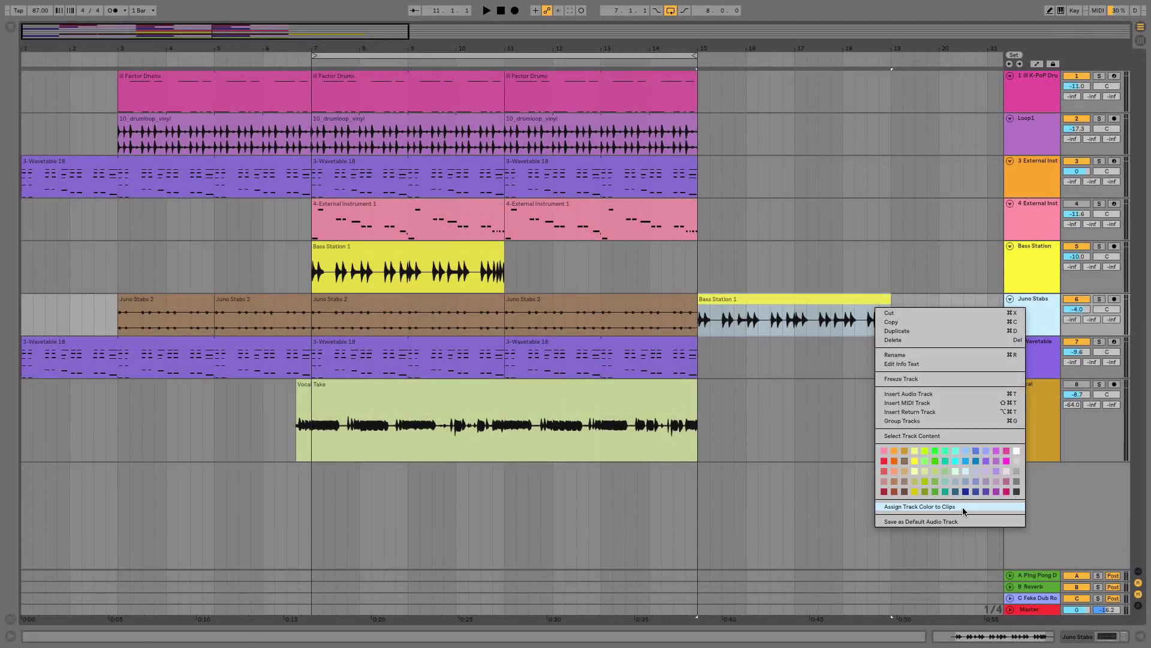
click(963, 506)
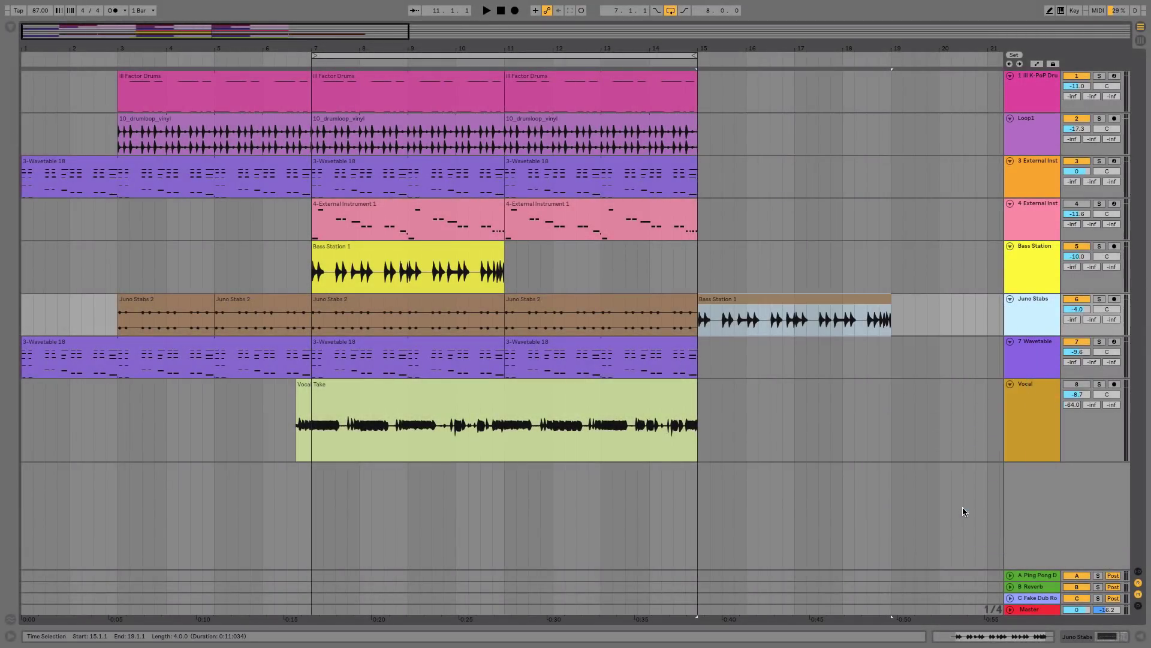
click(951, 325)
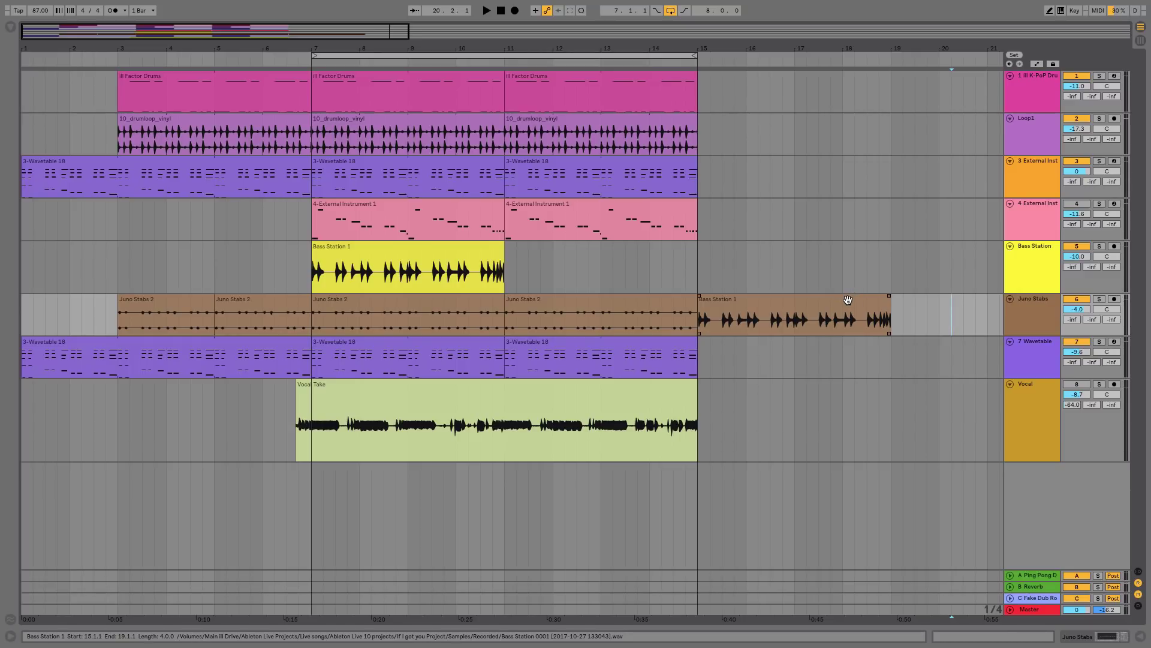
Zoom the arrangement to the Bass Station 1 range from 8.3.1 to 10.2.1, and zoom back out completely
click(459, 247)
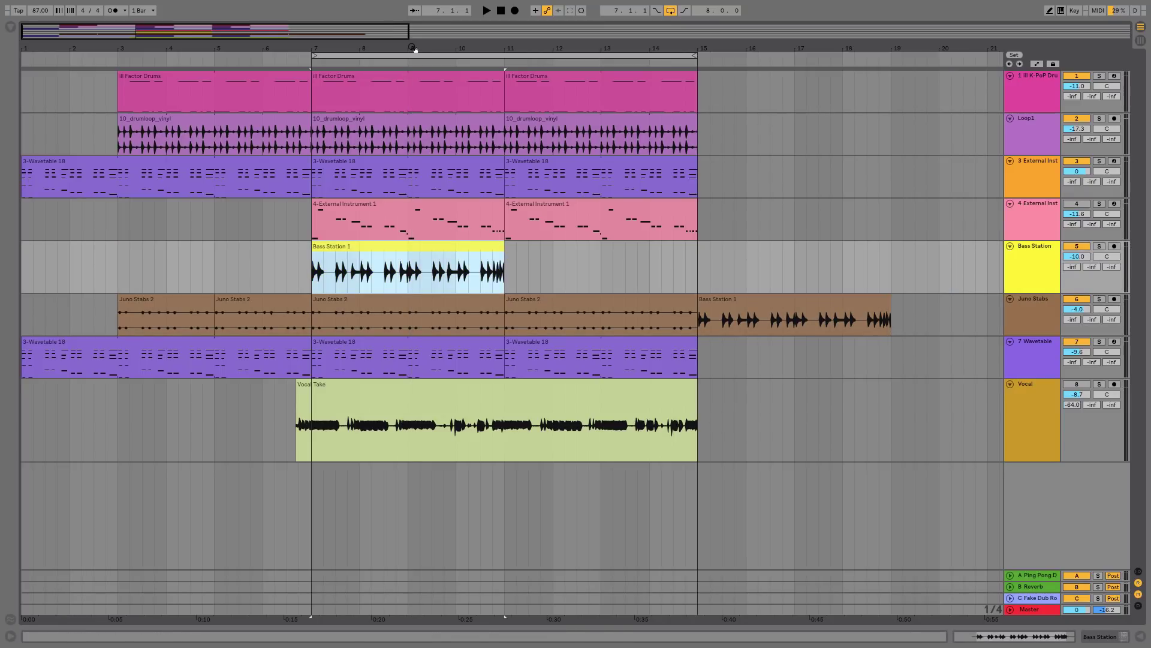
drag(384, 277, 466, 280)
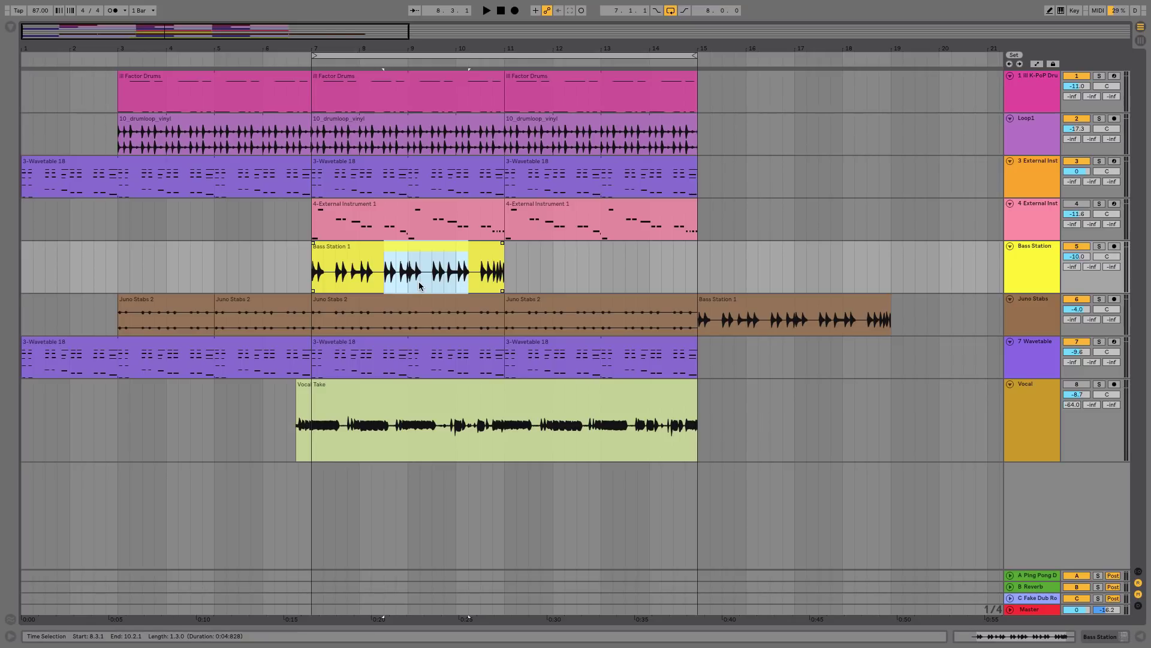
key(z)
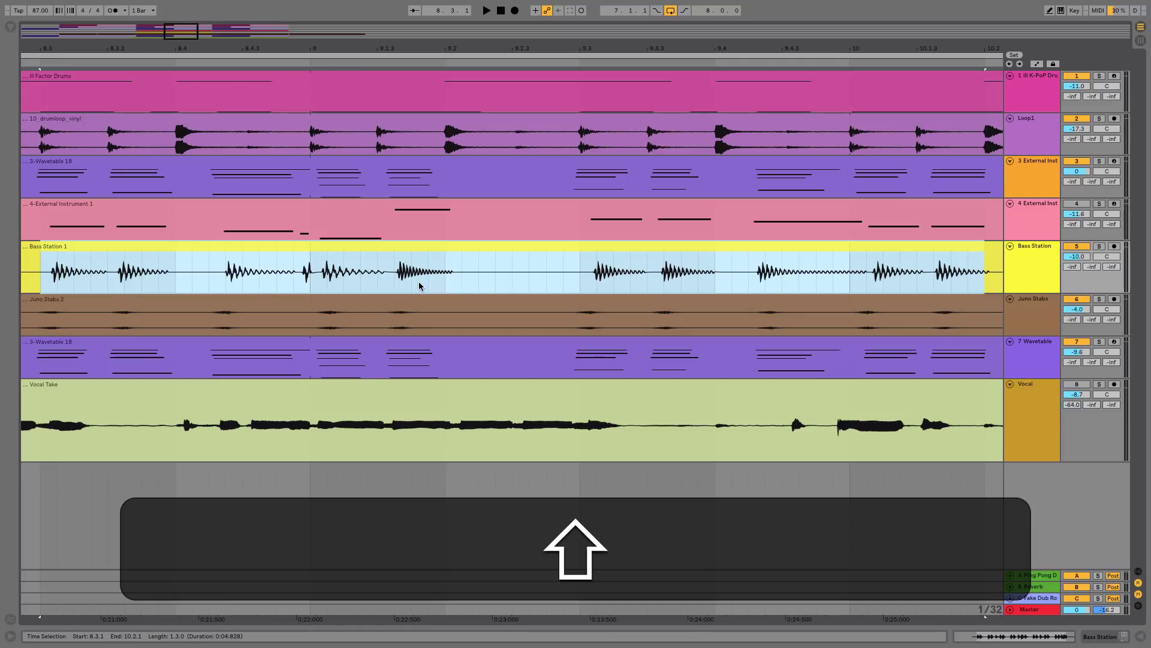
key(shift+z)
Reverse the section of the Bass Station 1 clip from 9.3.1 to 9.4.1
drag(432, 273, 444, 273)
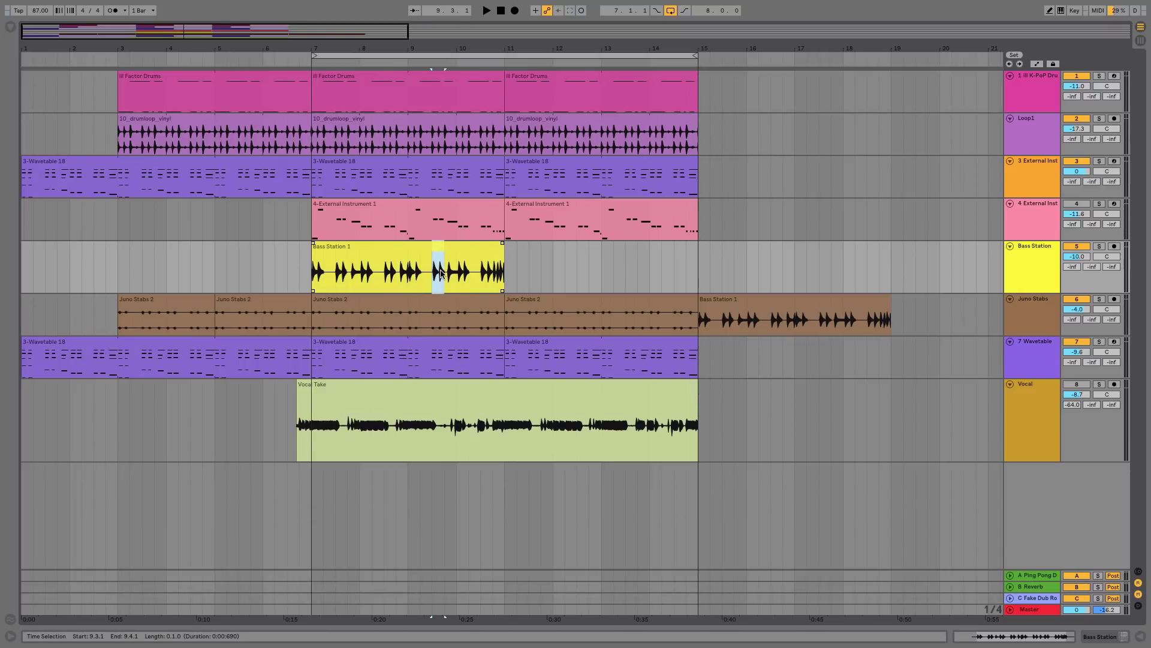
key(z)
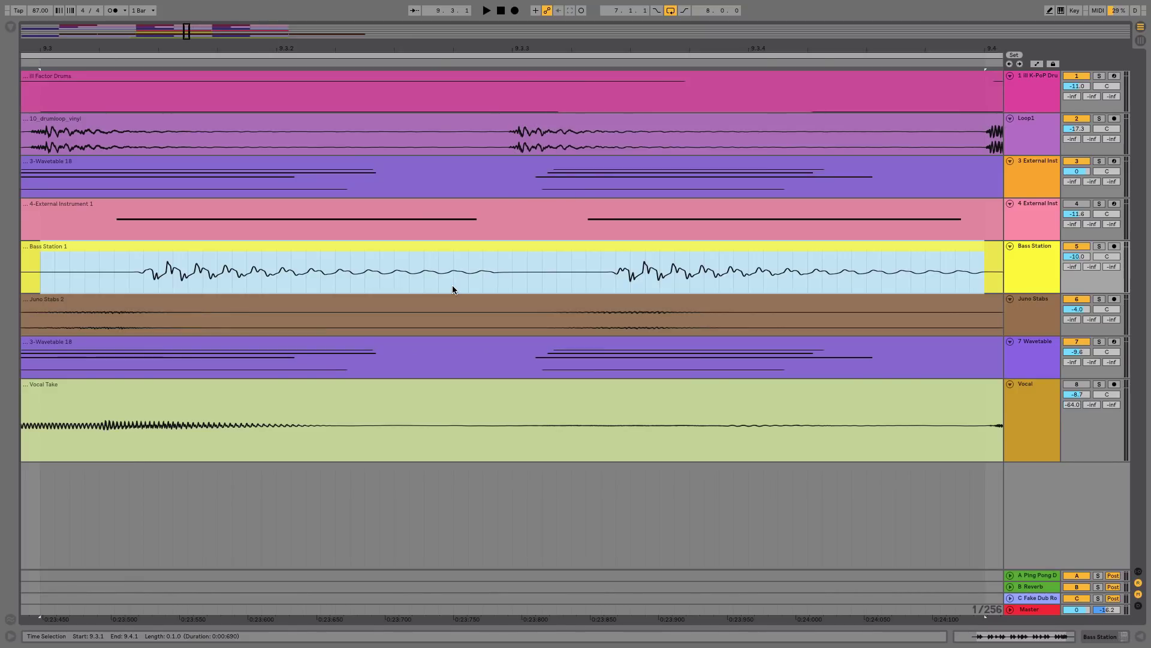
key(x)
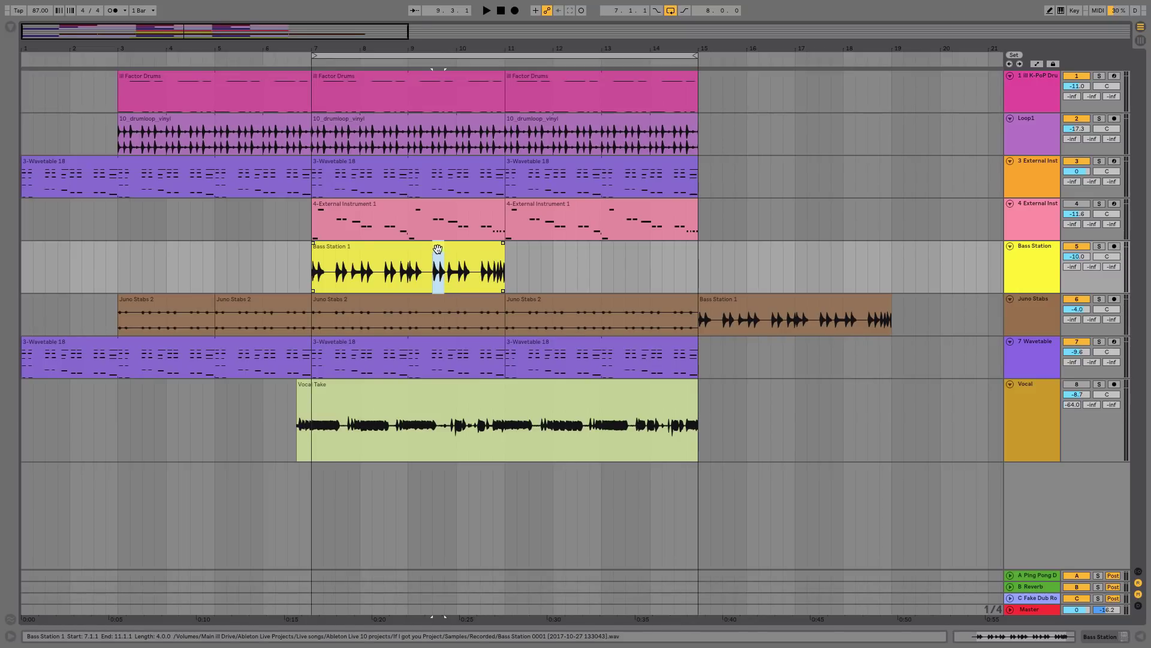
right_click(438, 247)
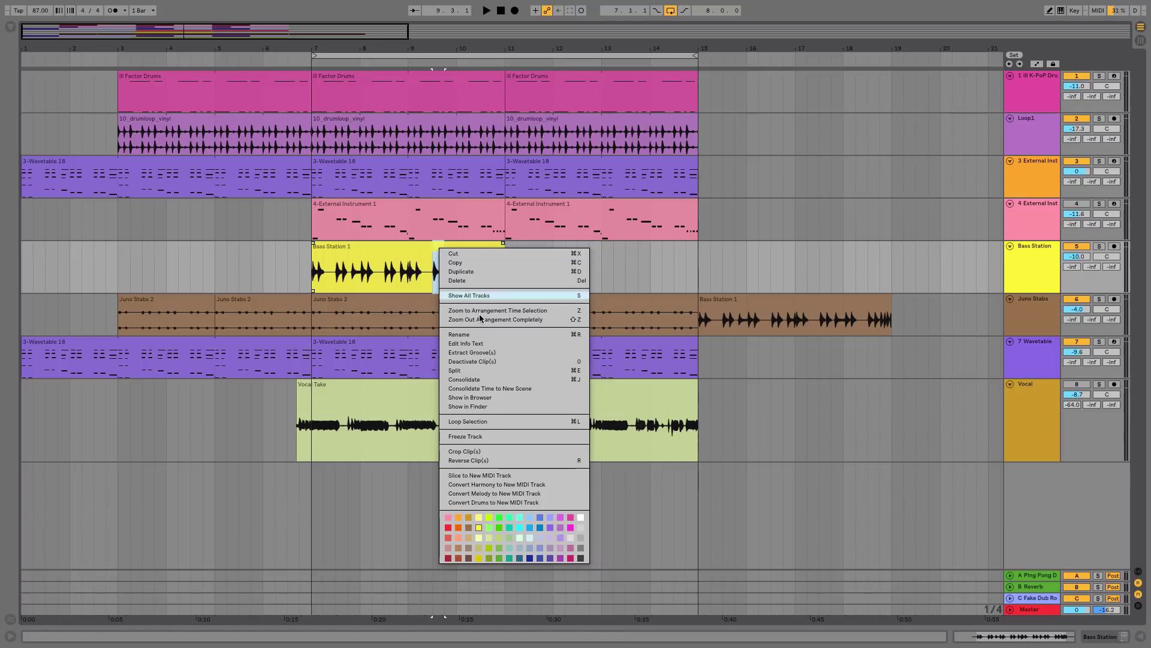
click(484, 460)
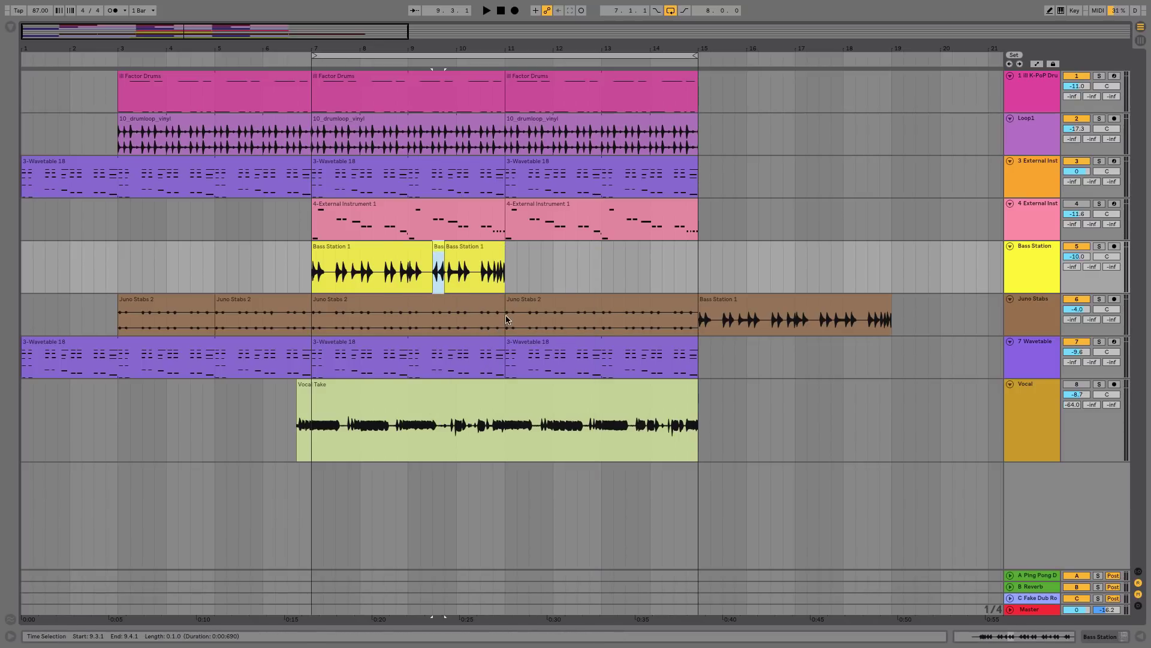
Open the reversed section's sample details and inspect the Bass Station 1 waveform before it
double_click(439, 248)
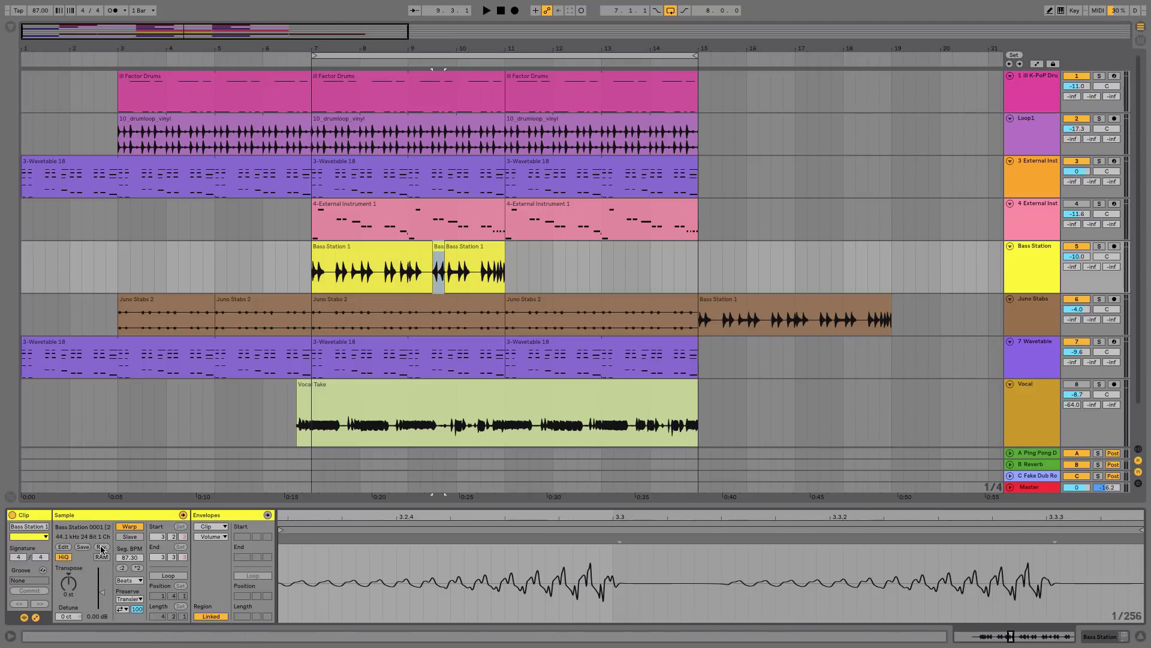
click(446, 255)
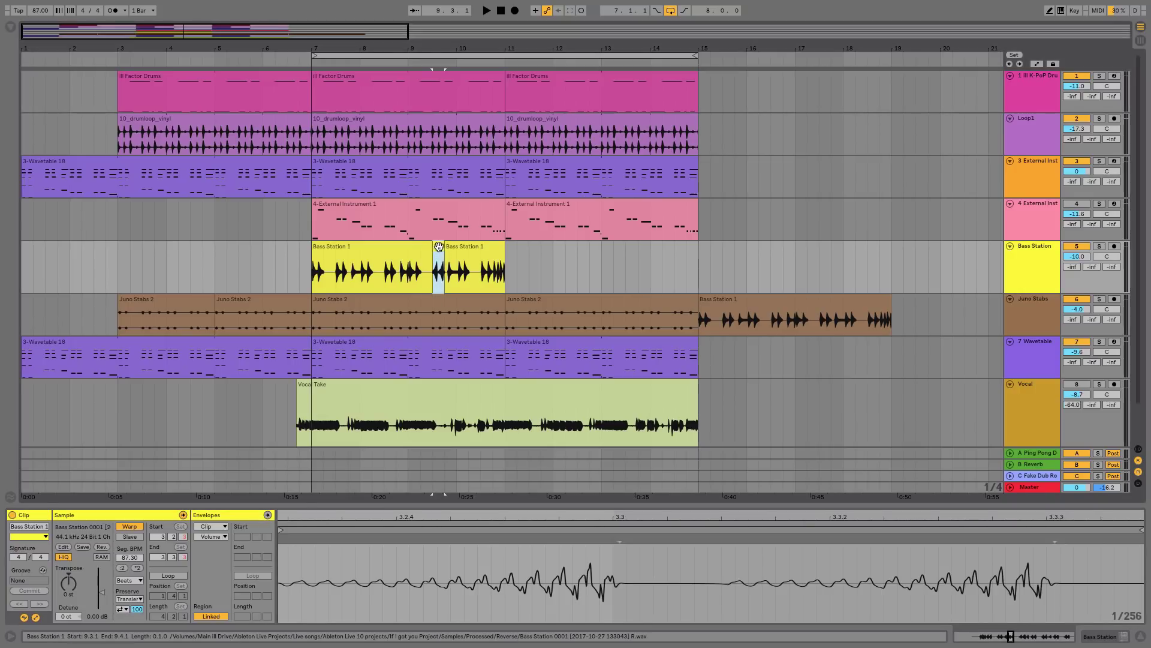
click(412, 273)
key(plus)
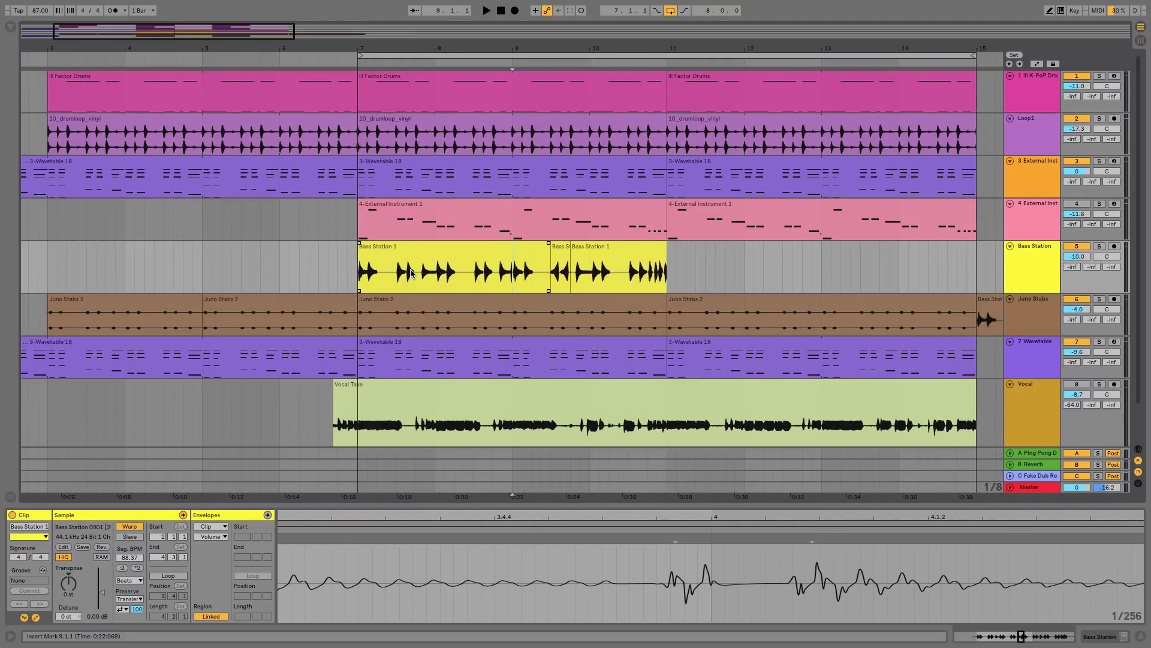
click(410, 273)
key(minus)
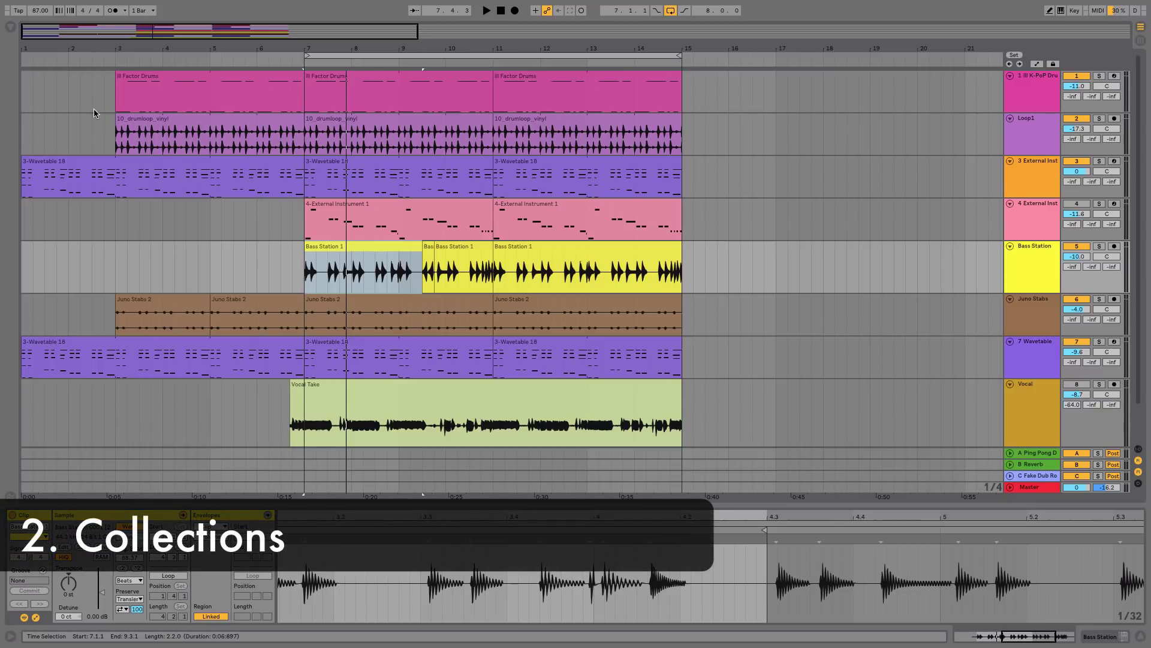
Show the browser and select 808 KICK1.wav in the Dope 1 Hits collection
click(10, 27)
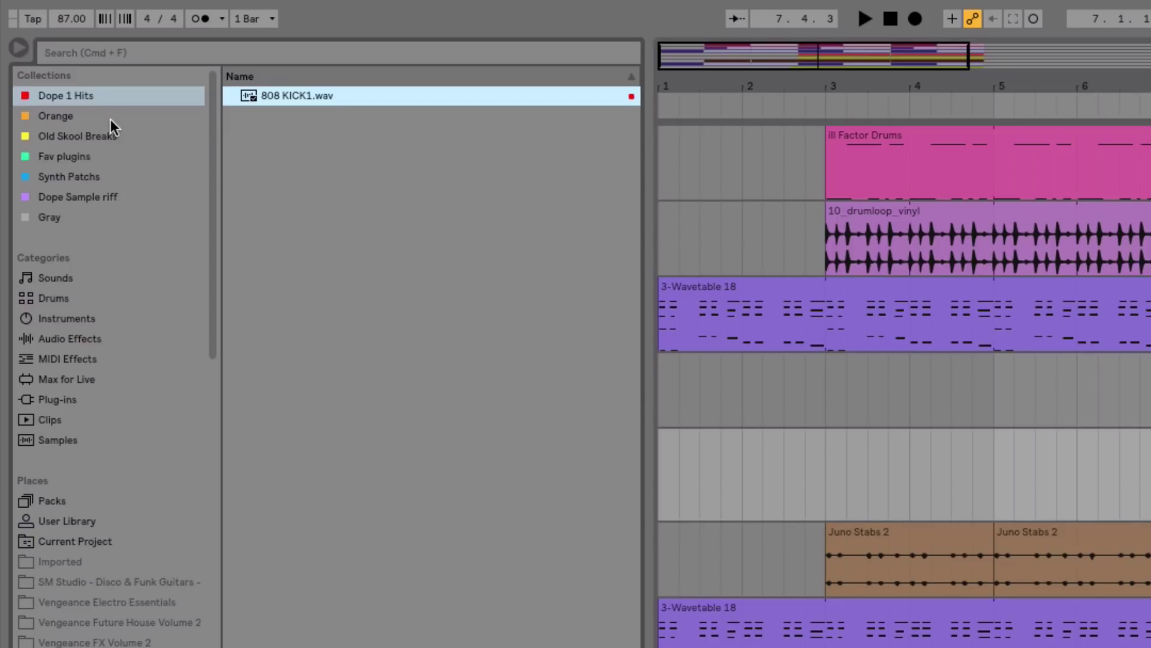
click(107, 118)
click(92, 97)
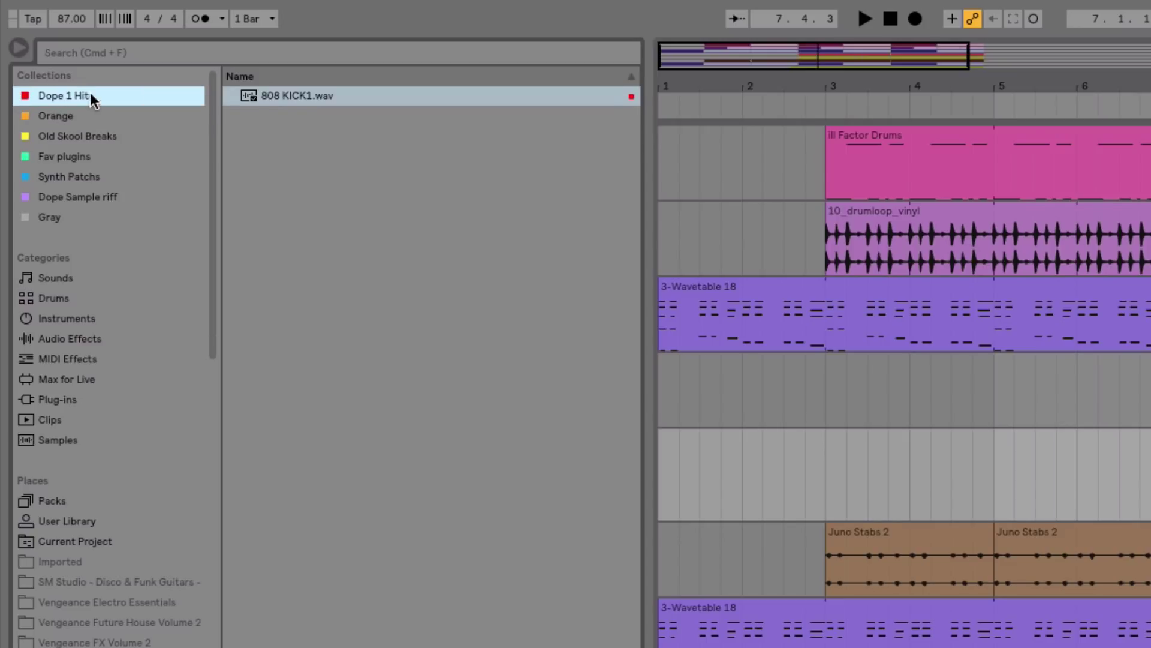
click(355, 95)
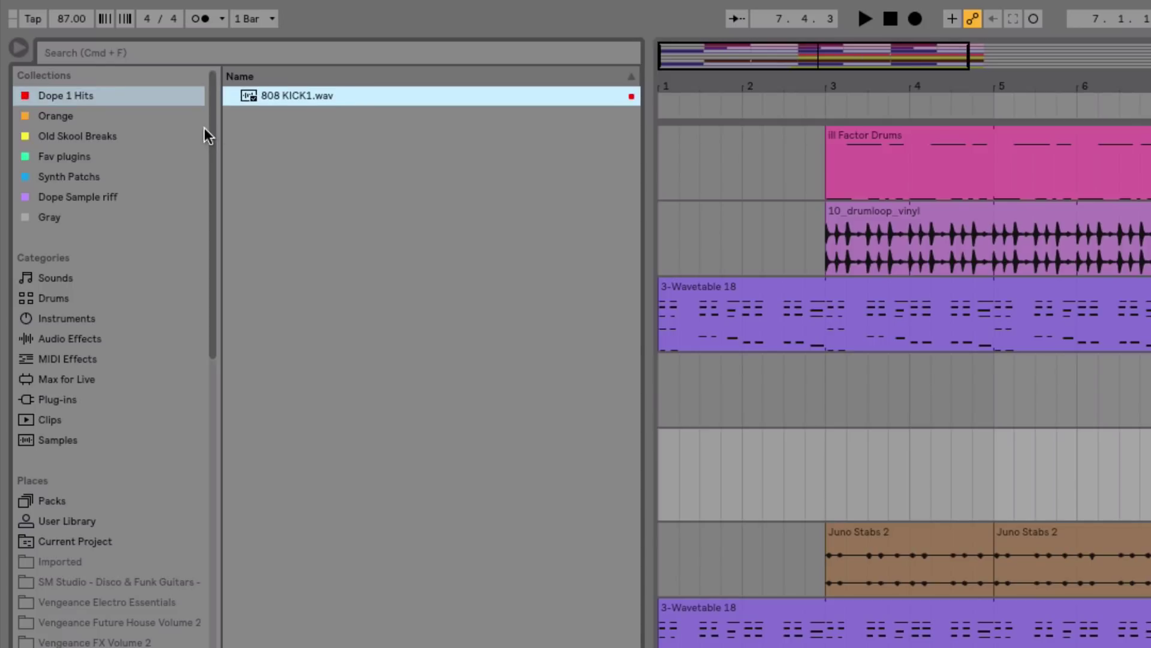
Add 13_drumloop_vinyl.wav from the ViNYLiSTiC-I folder to the Old Skool Breaks collection
drag(210, 127, 156, 574)
click(149, 574)
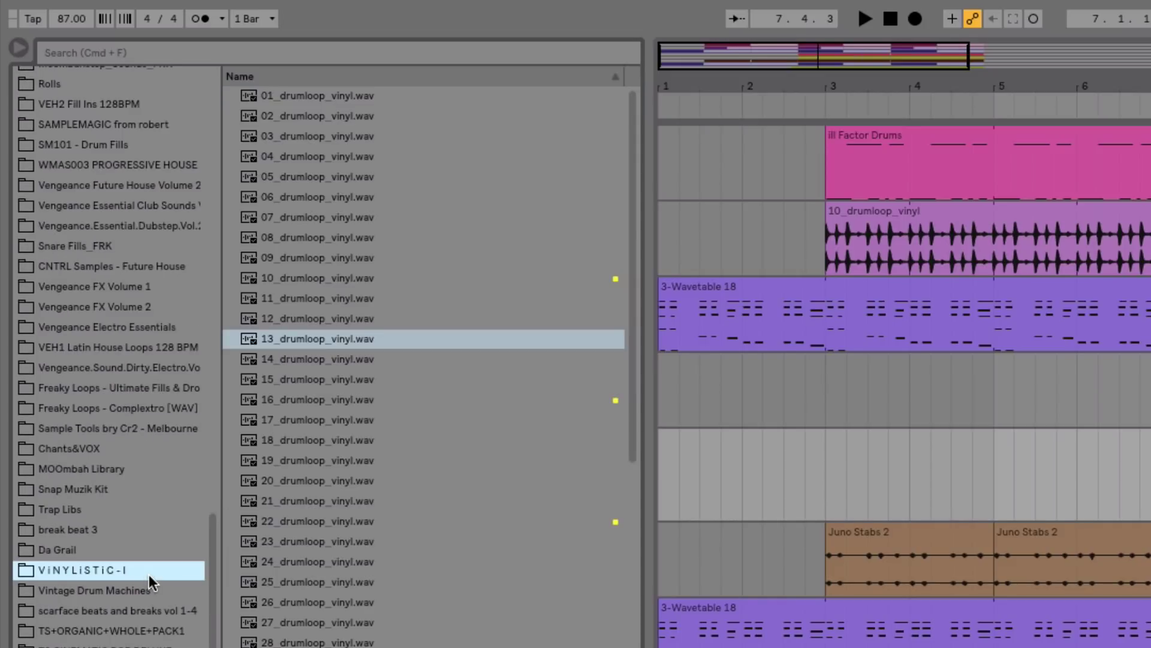
right_click(352, 337)
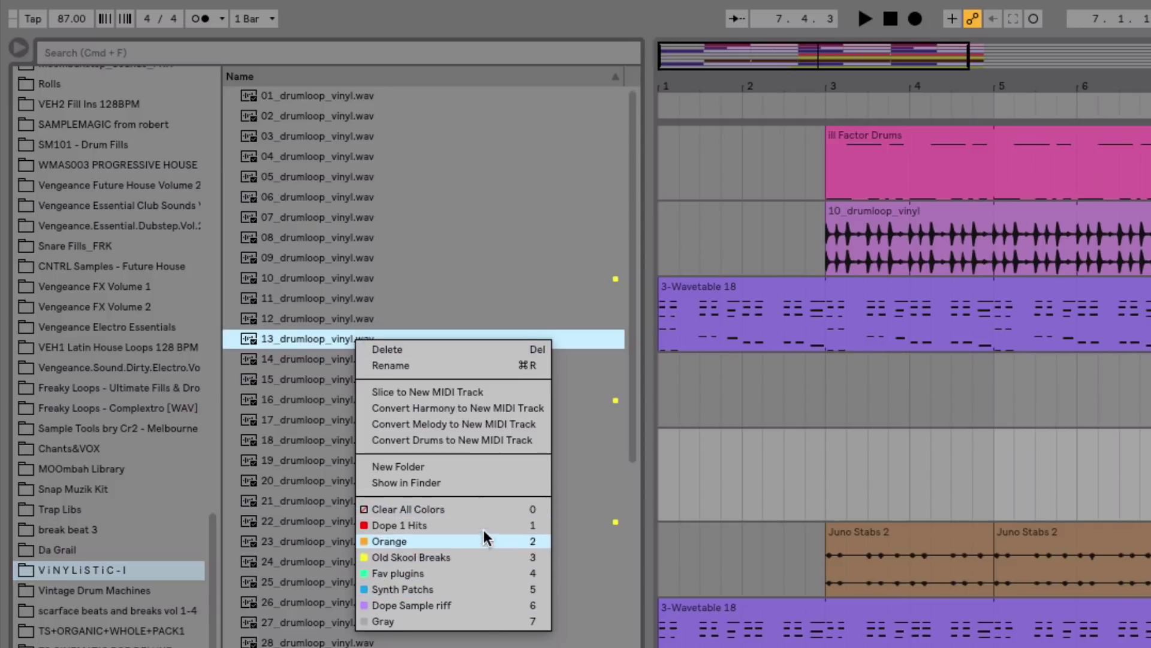
click(452, 557)
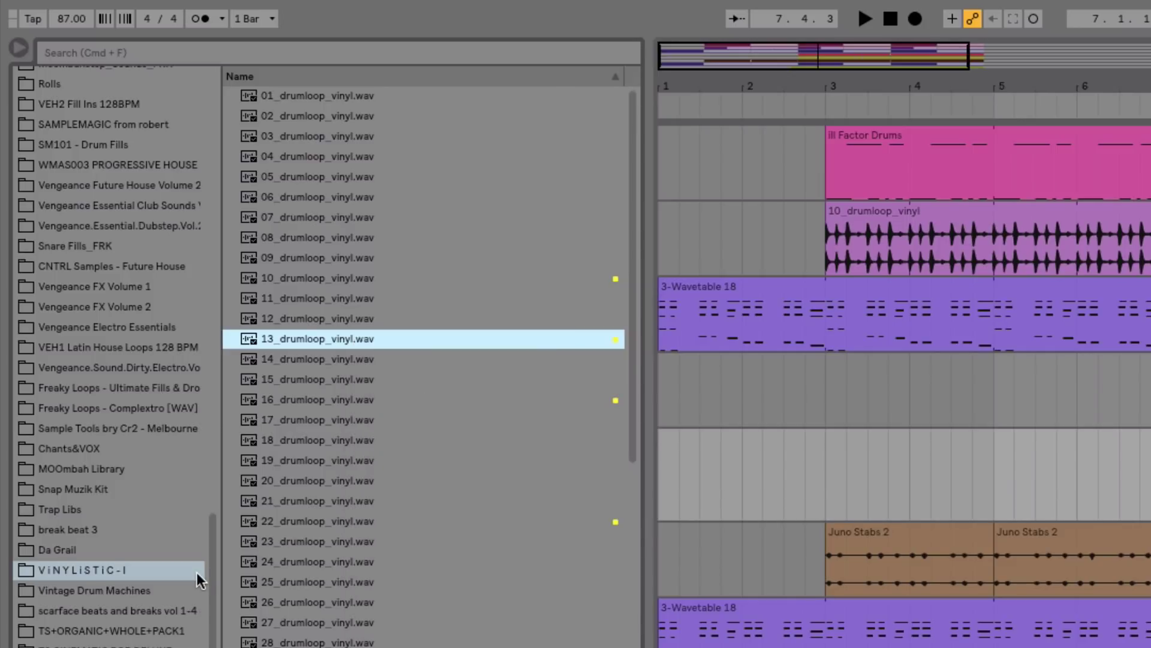
In the Old Skool Breaks collection, also assign 13_drumloop_vinyl.wav to Orange, and select 22_drumloop_vinyl.wav
drag(211, 574, 257, 103)
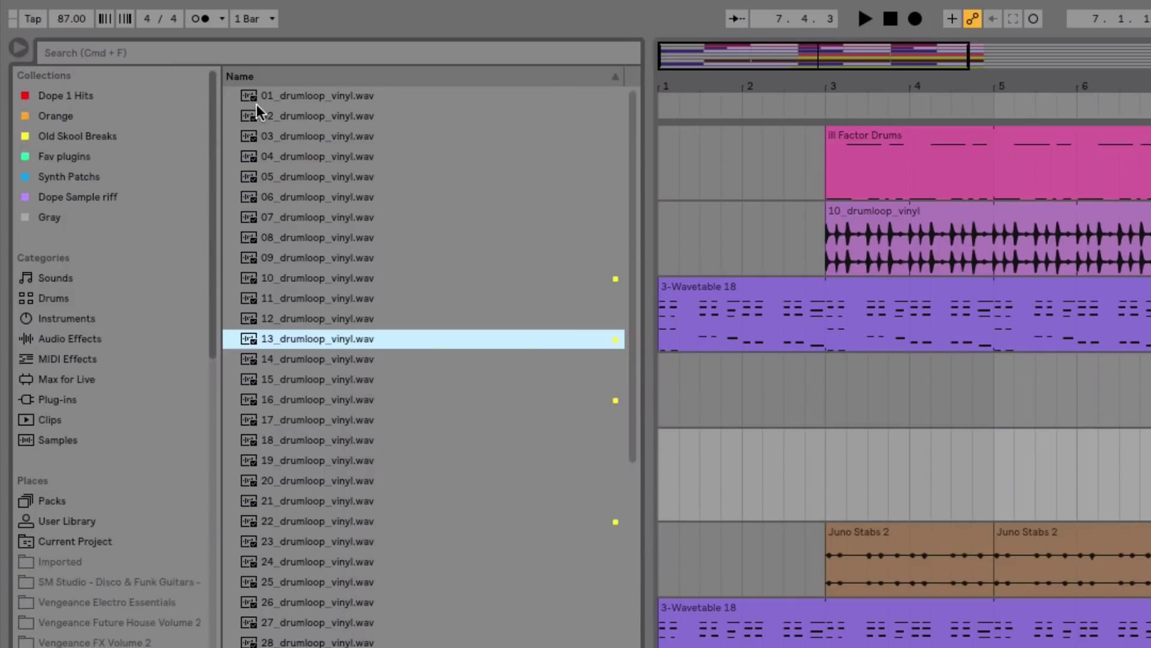
click(123, 140)
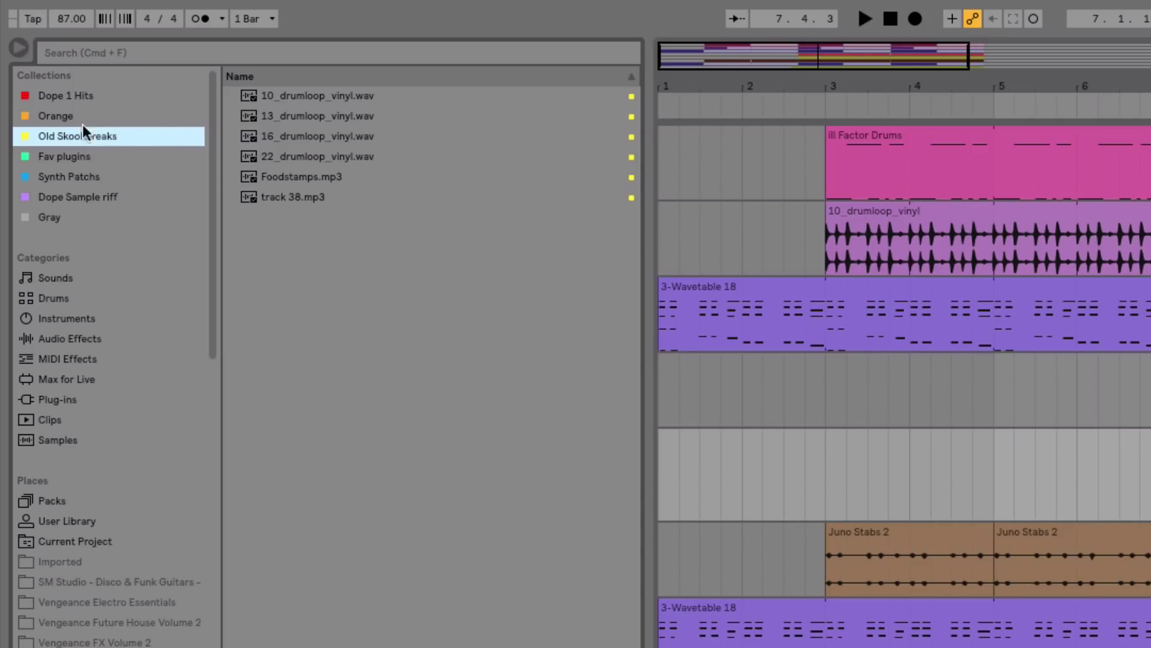
right_click(340, 114)
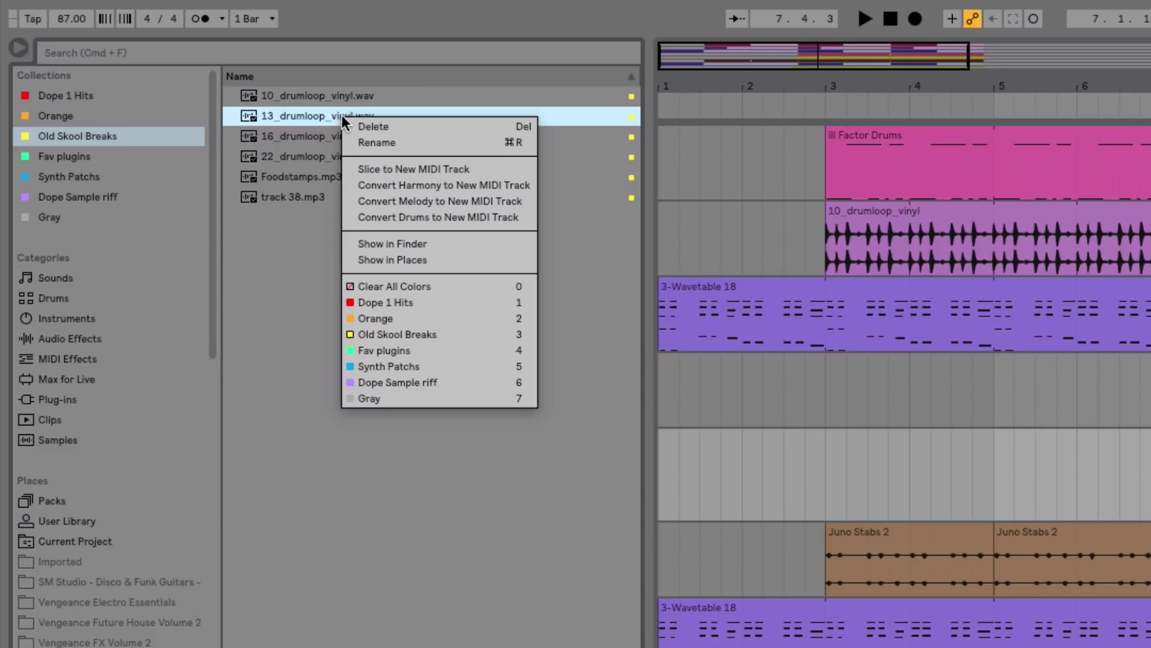
click(405, 325)
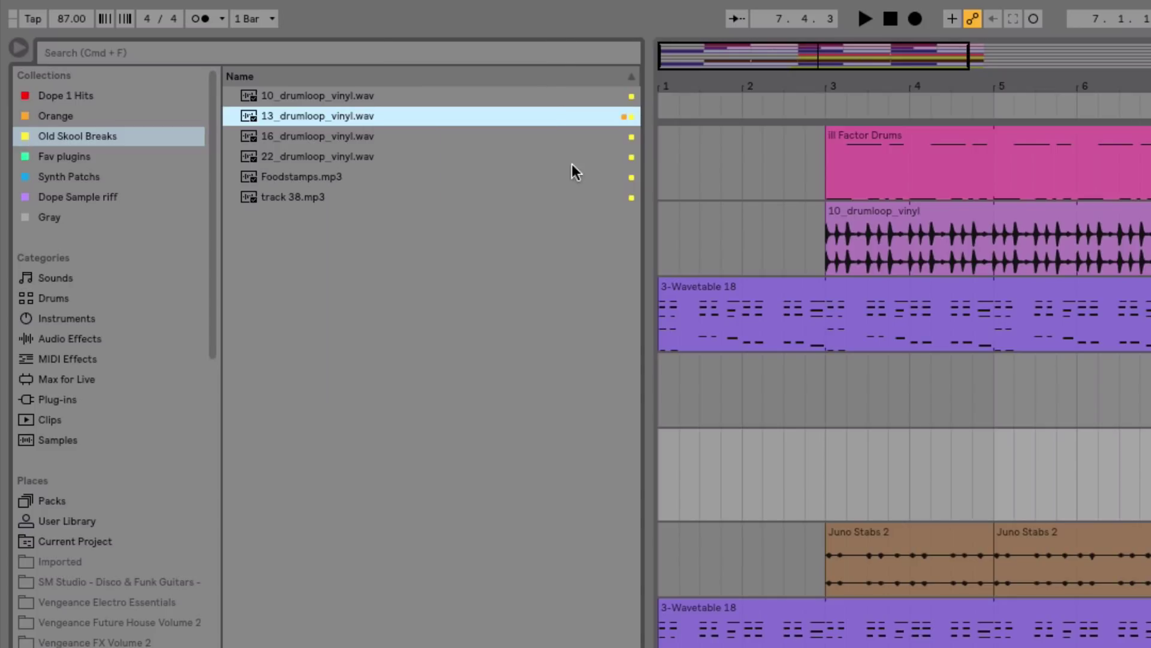
click(462, 156)
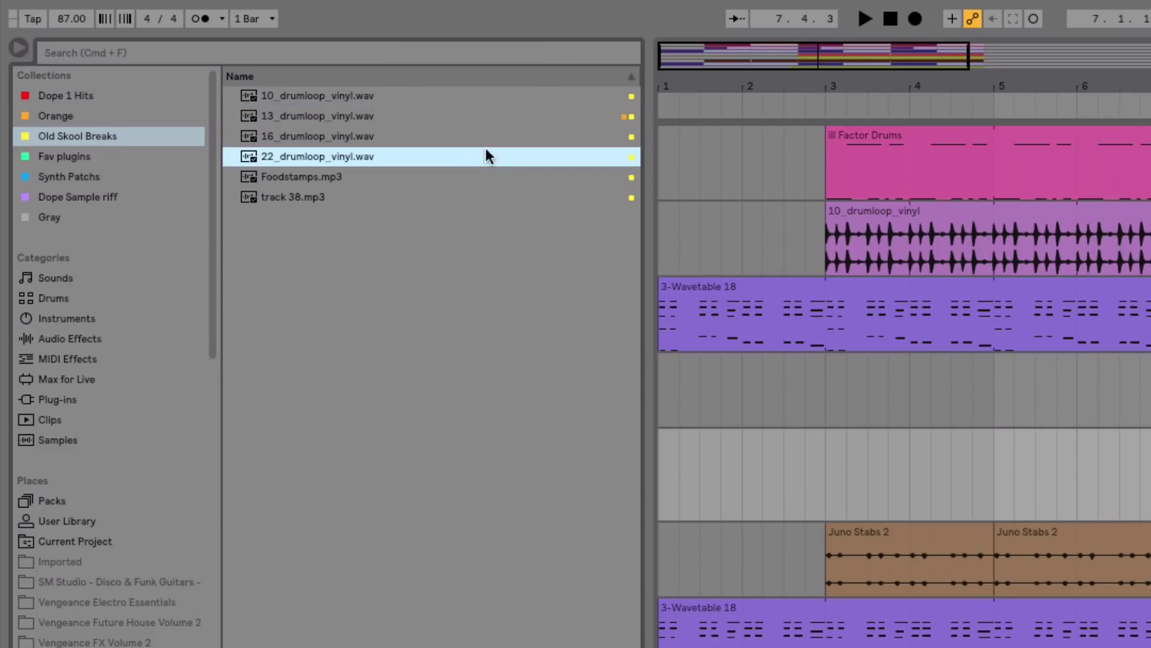
Review 13_drumloop_vinyl.wav in the Orange collection and browse the Old Skool Breaks, Synth Patchs and Dope Sample riff collections
click(623, 120)
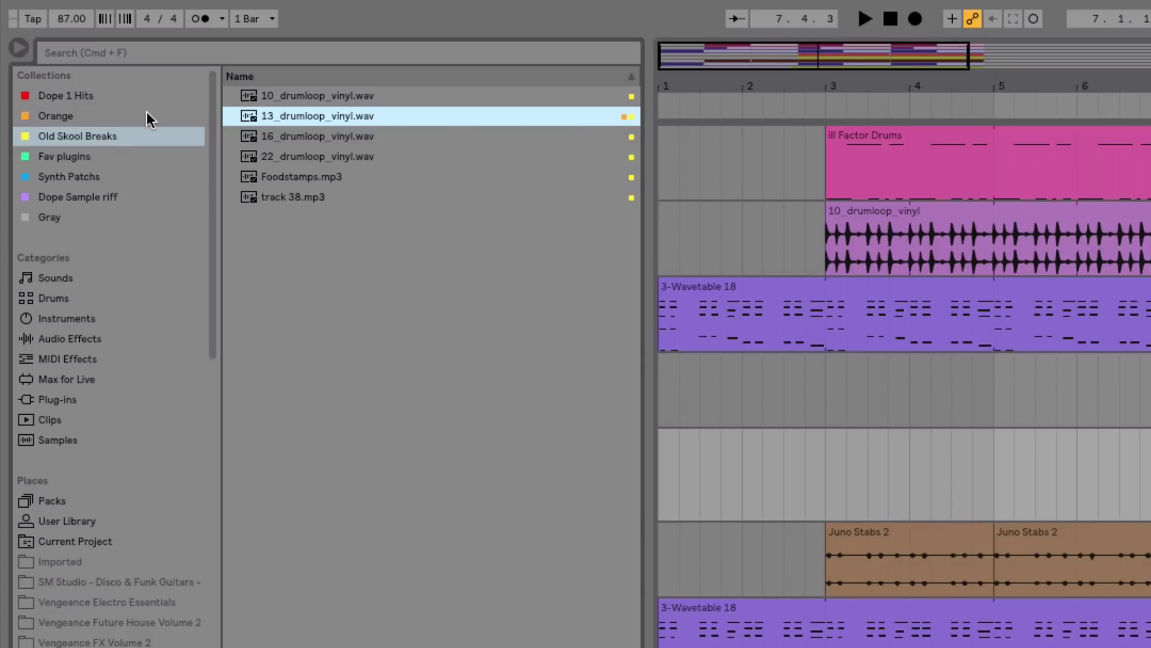
click(92, 114)
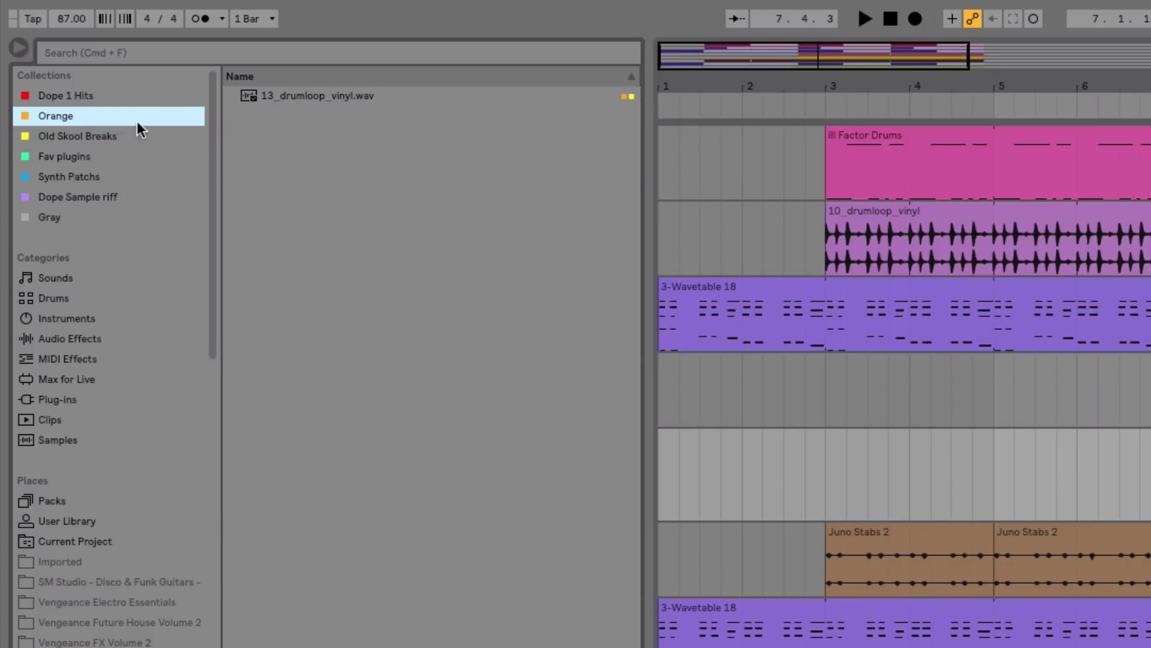
click(136, 139)
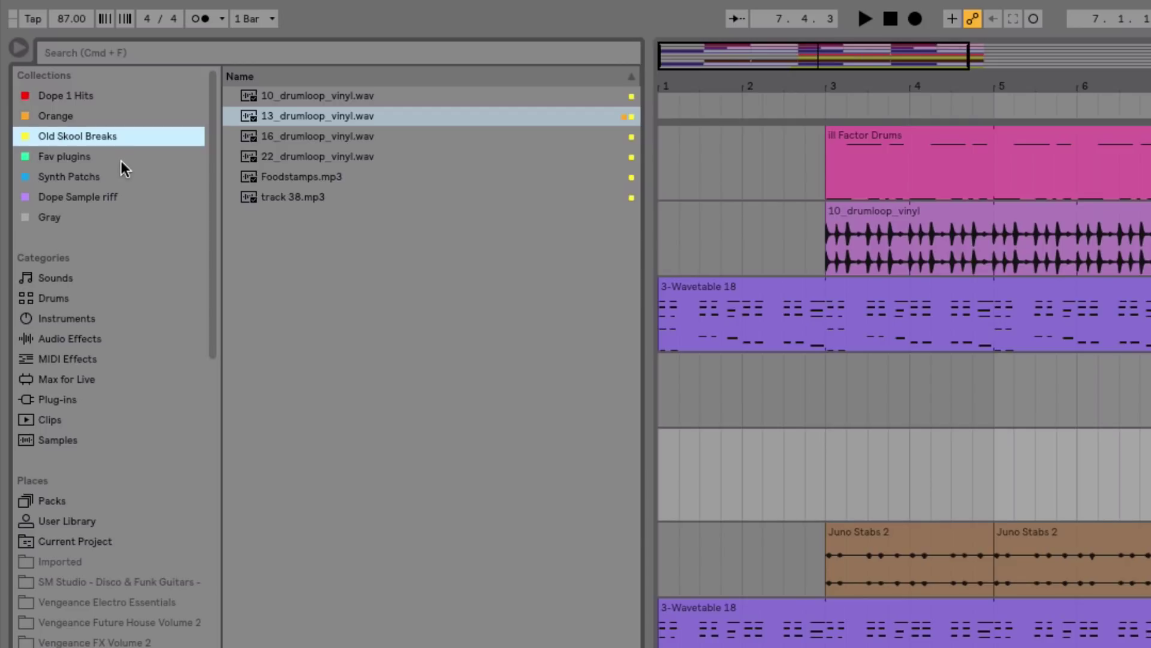
click(109, 177)
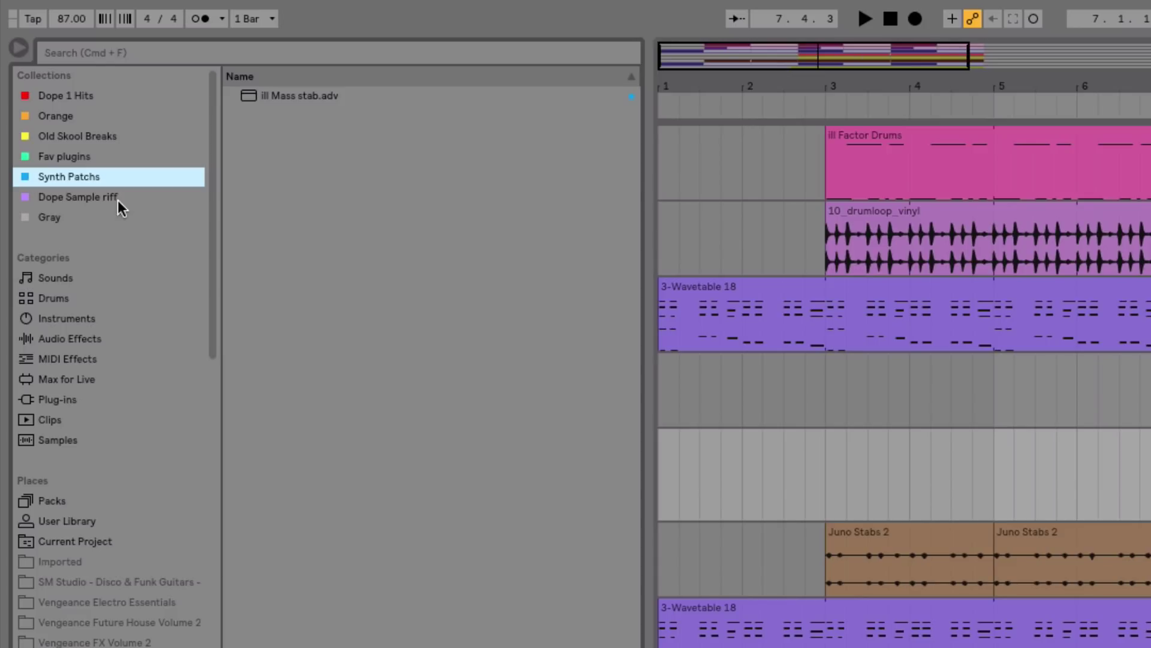
click(117, 200)
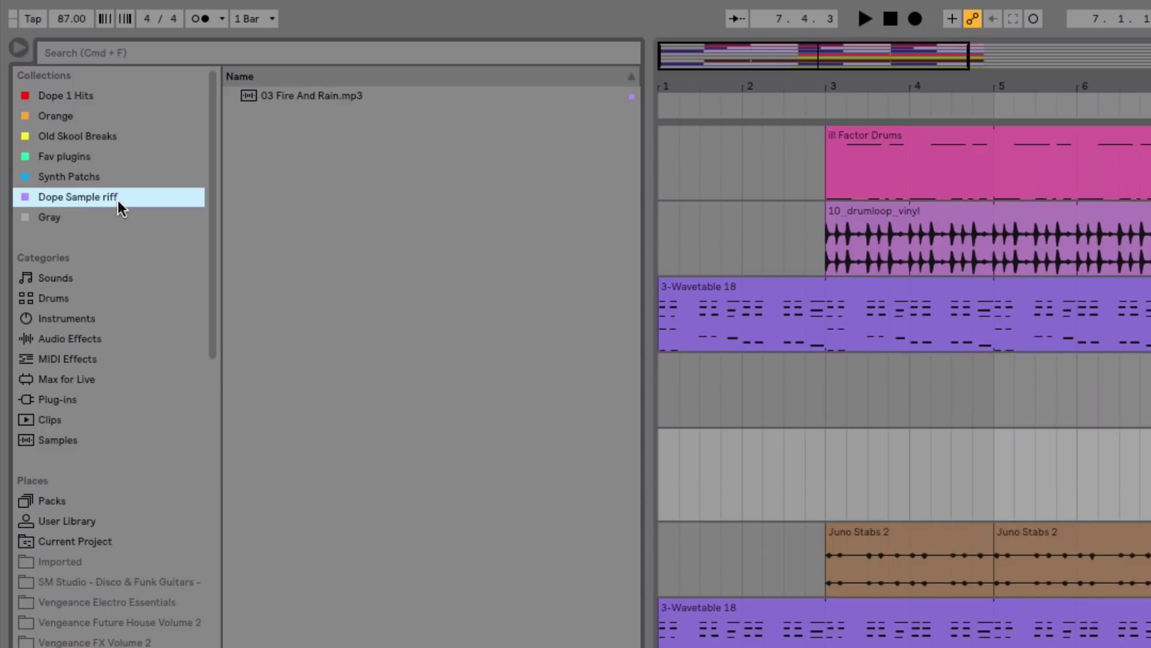
Open the Collections list for editing and the Dope 1 Hits name for renaming, and return to Old Skool Breaks
mouse_move(53, 75)
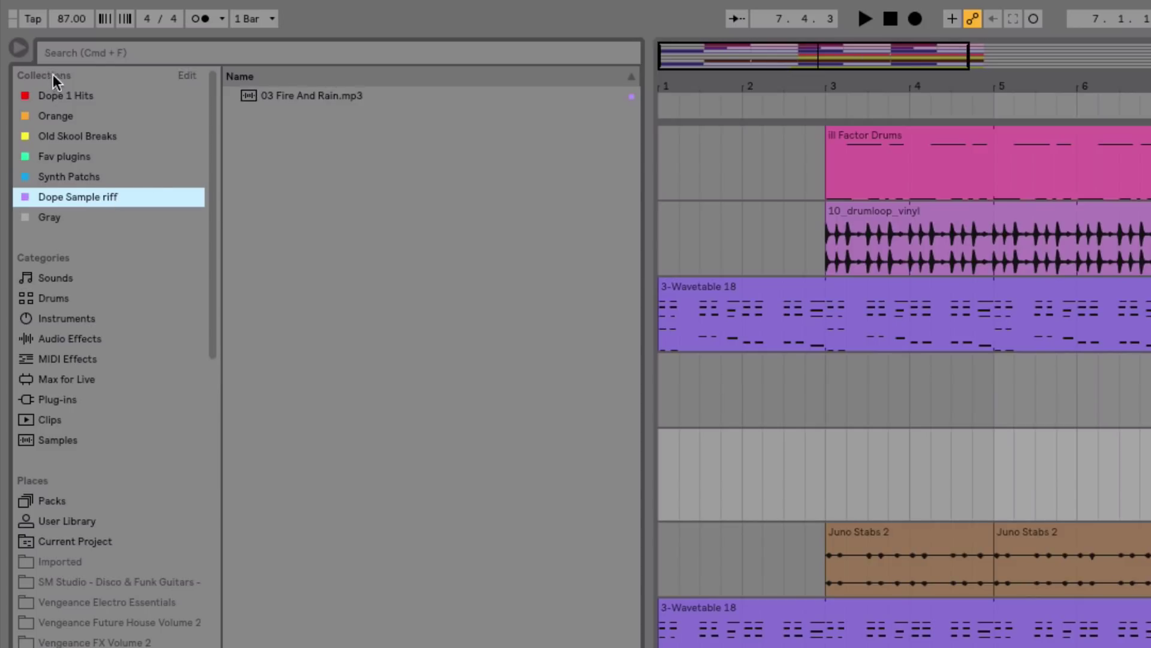
click(187, 75)
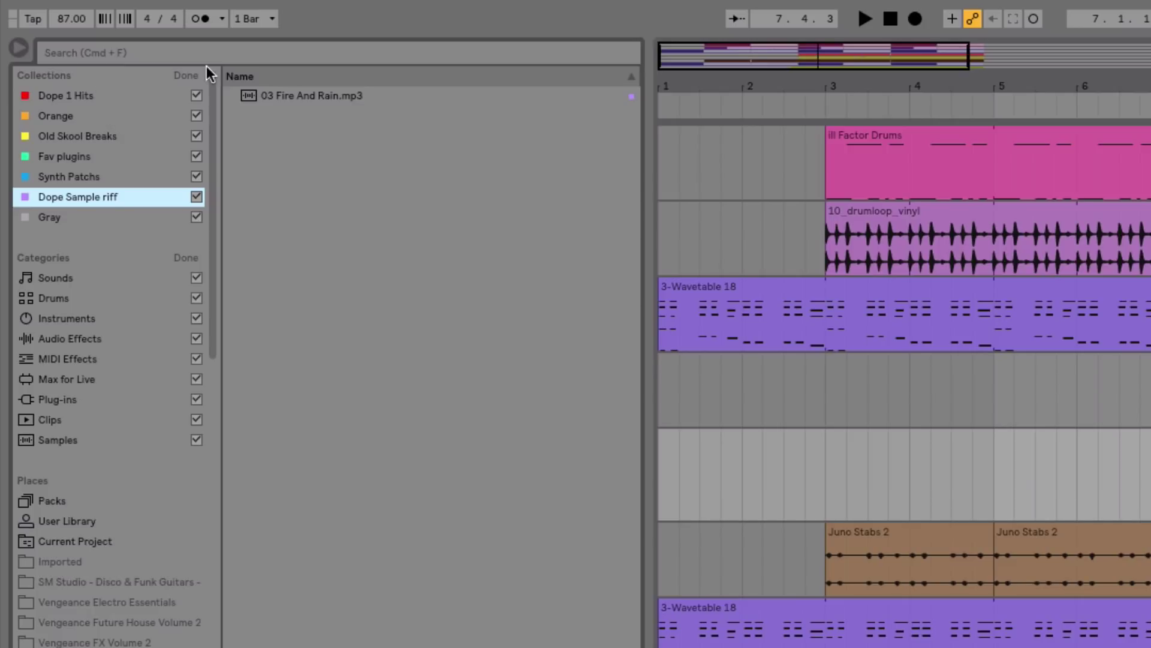
right_click(87, 93)
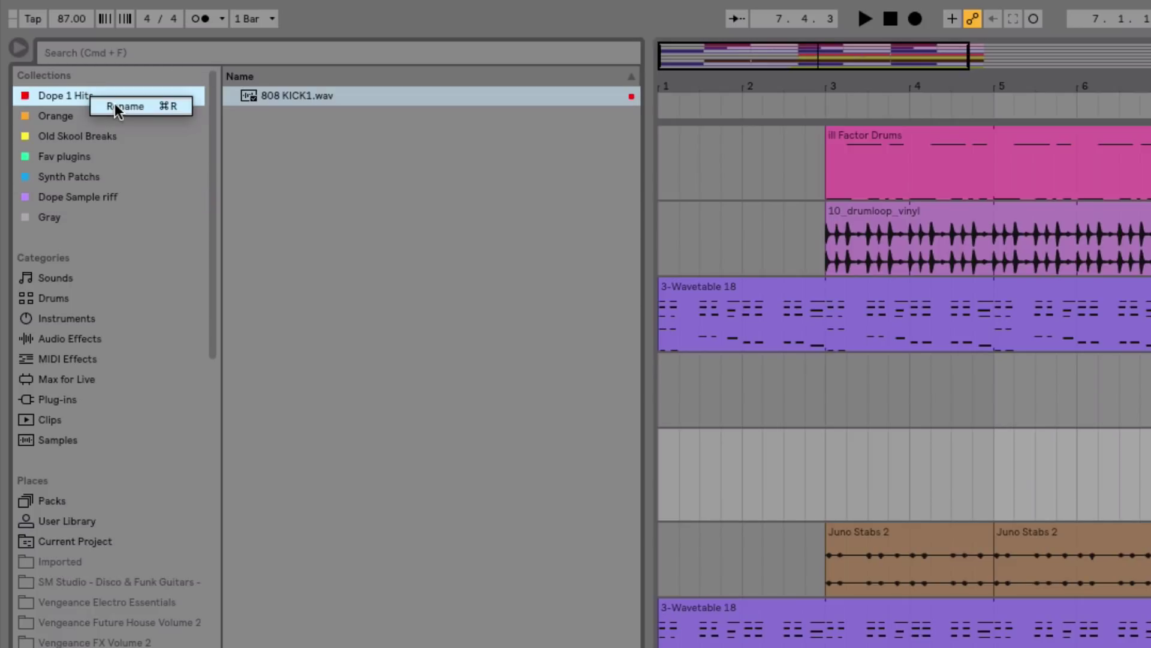
click(114, 104)
click(132, 133)
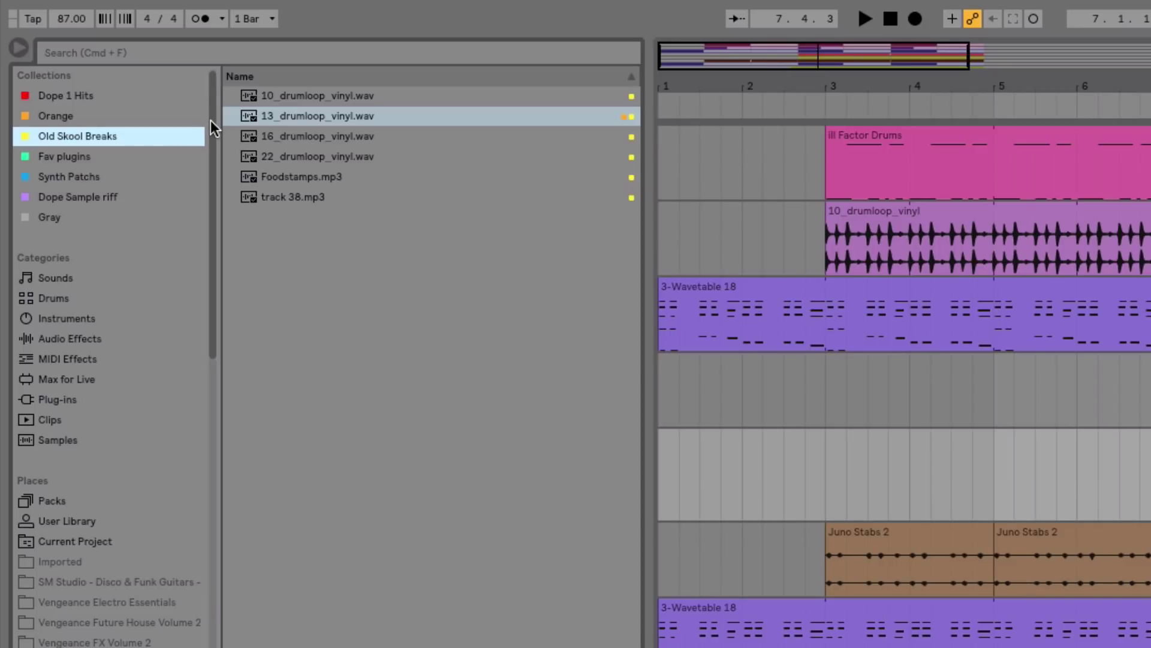
mouse_move(211, 120)
mouse_down()
mouse_move(211, 271)
mouse_move(202, 119)
mouse_up()
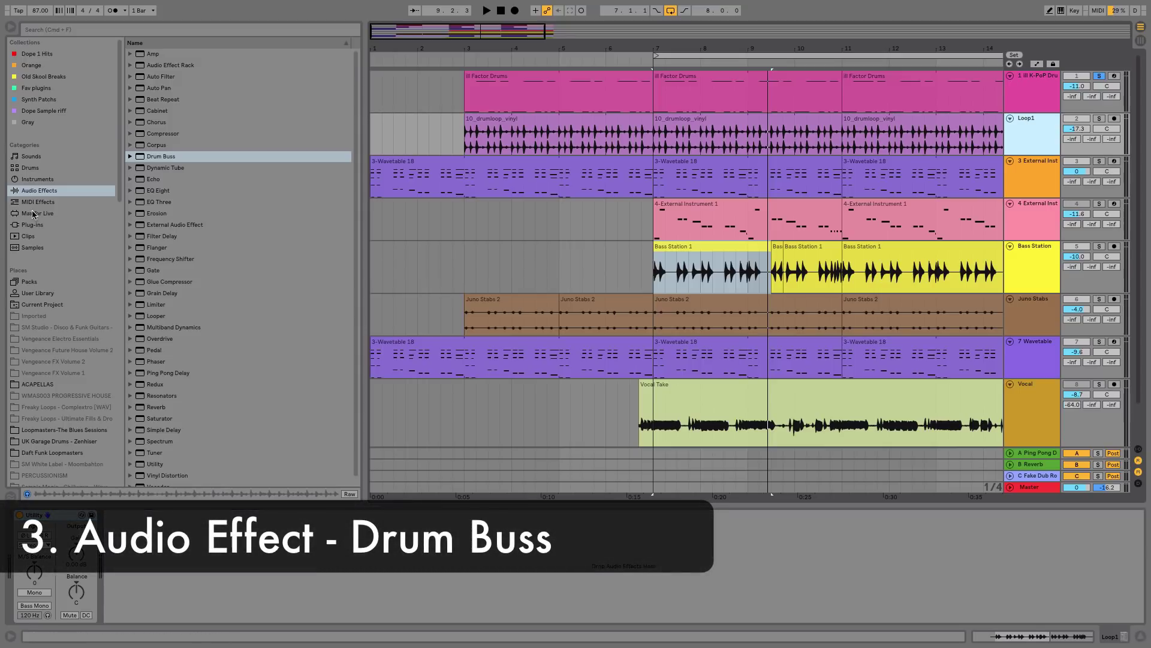
Show the Audio Effects category and compare the drum track's playback with Drum Buss bypassed and active
click(37, 192)
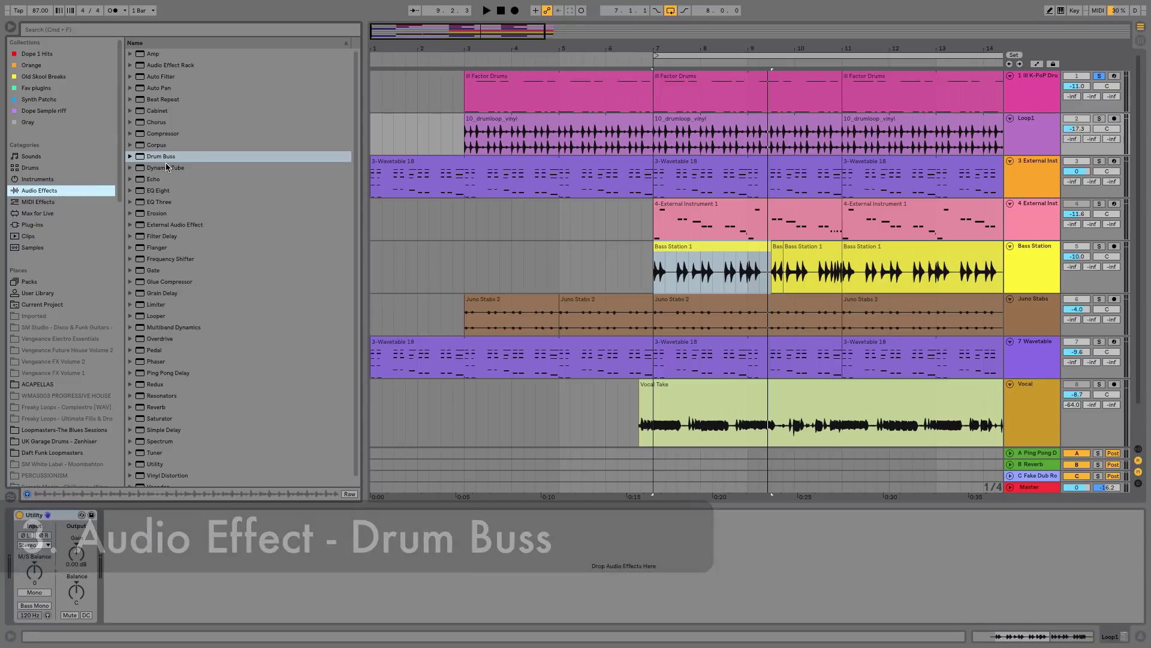
double_click(1041, 77)
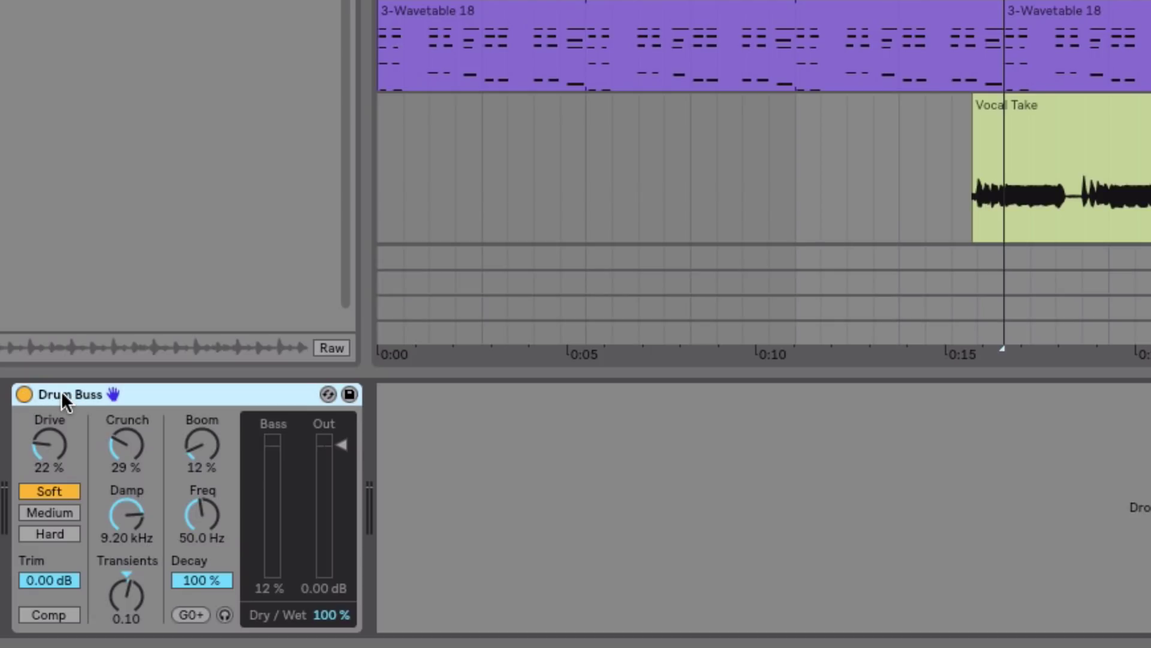
key(space)
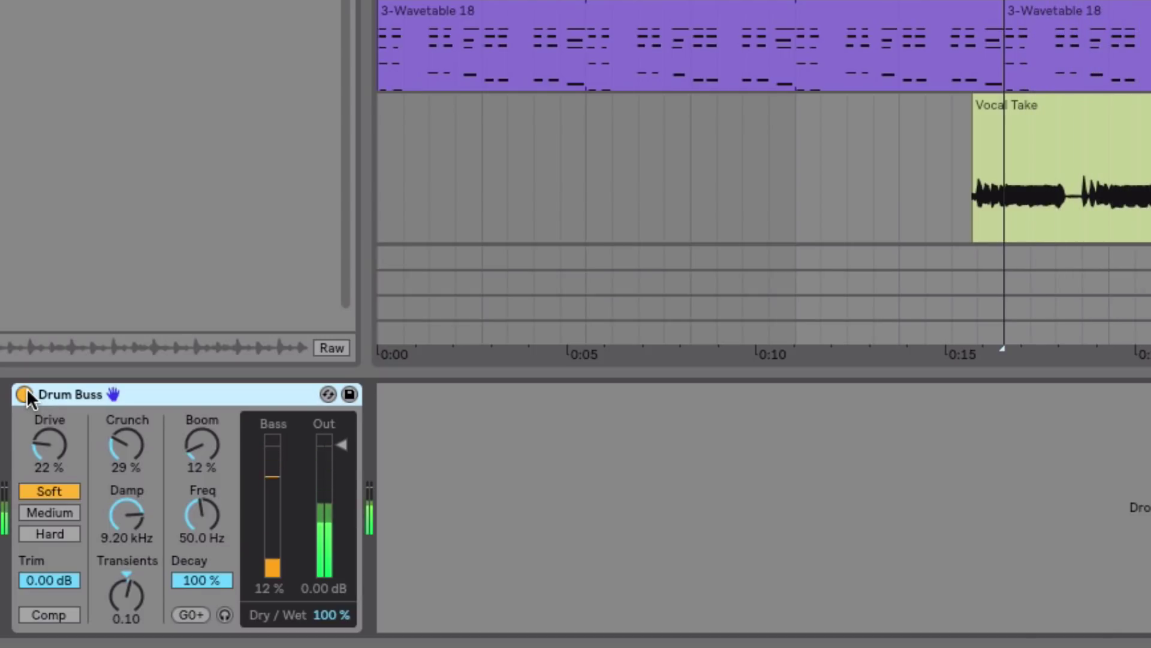
click(26, 393)
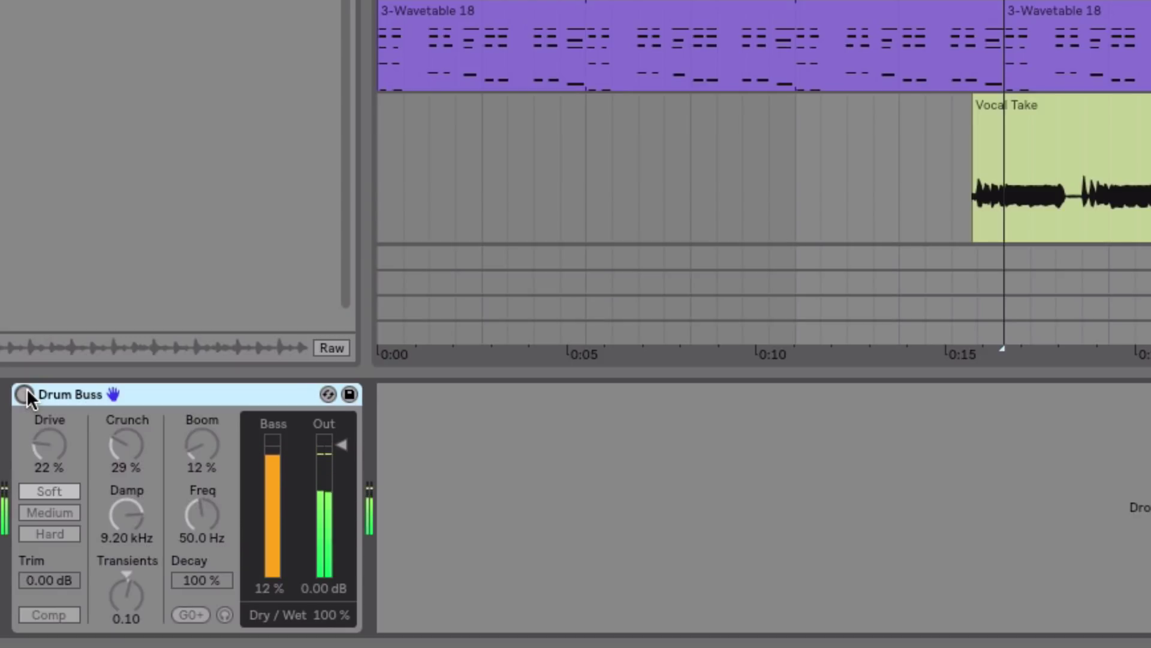
click(25, 393)
key(space)
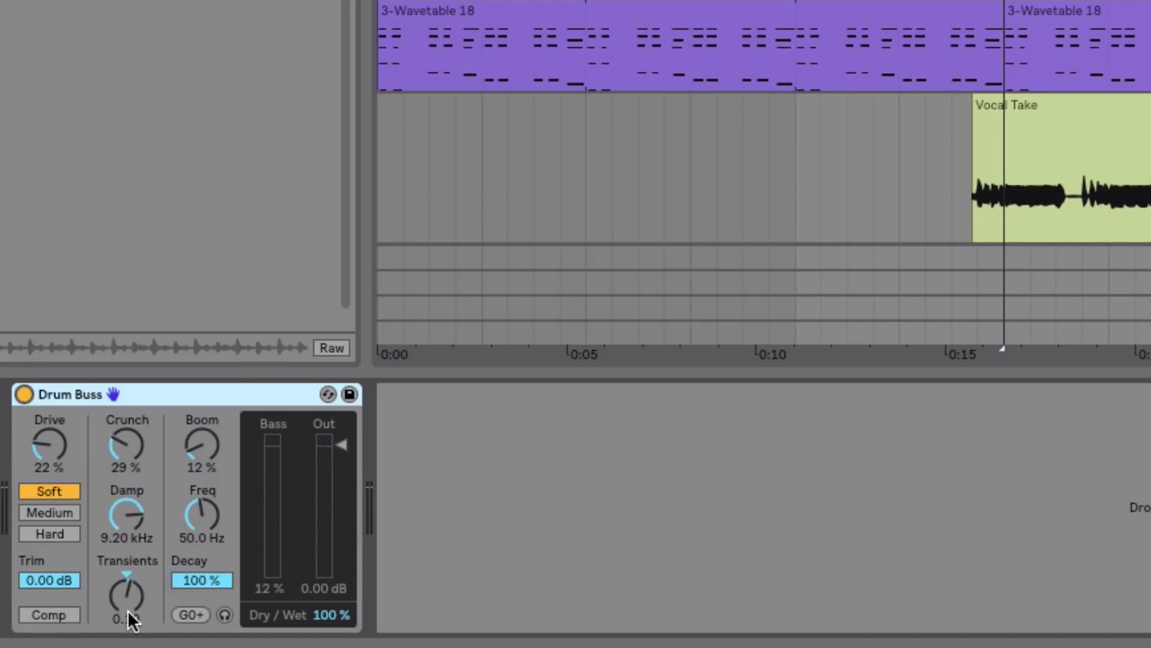
Raise the Drum Buss Boom amount to 59 % while the drum track plays, and stop playback
click(123, 585)
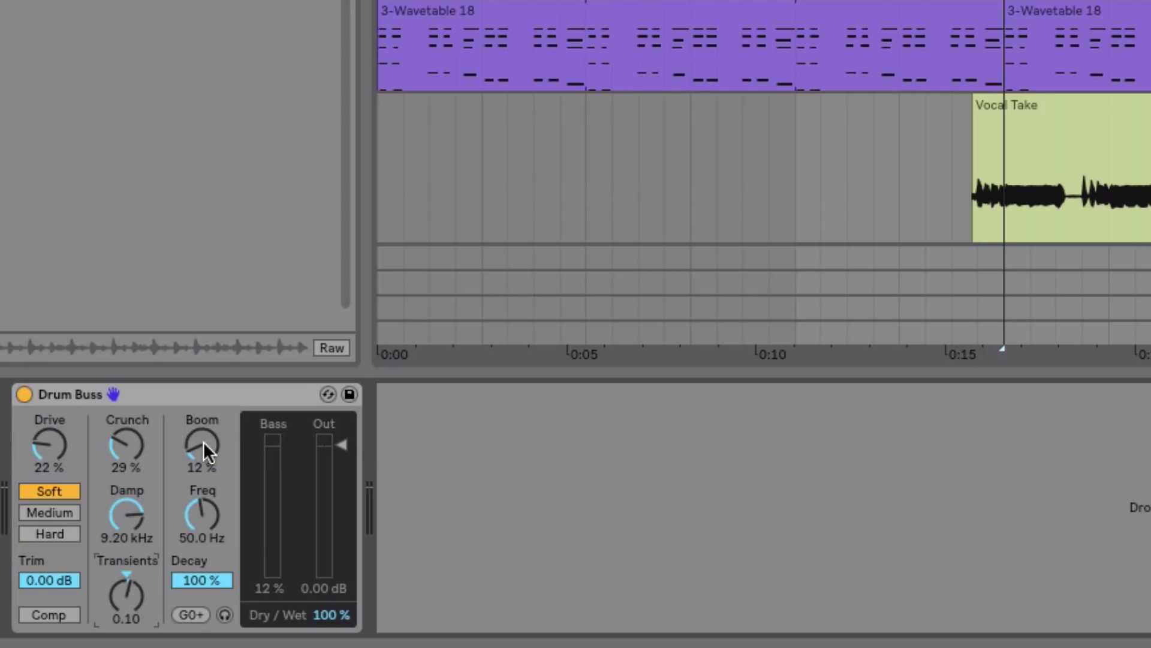
key(space)
drag(203, 443, 203, 413)
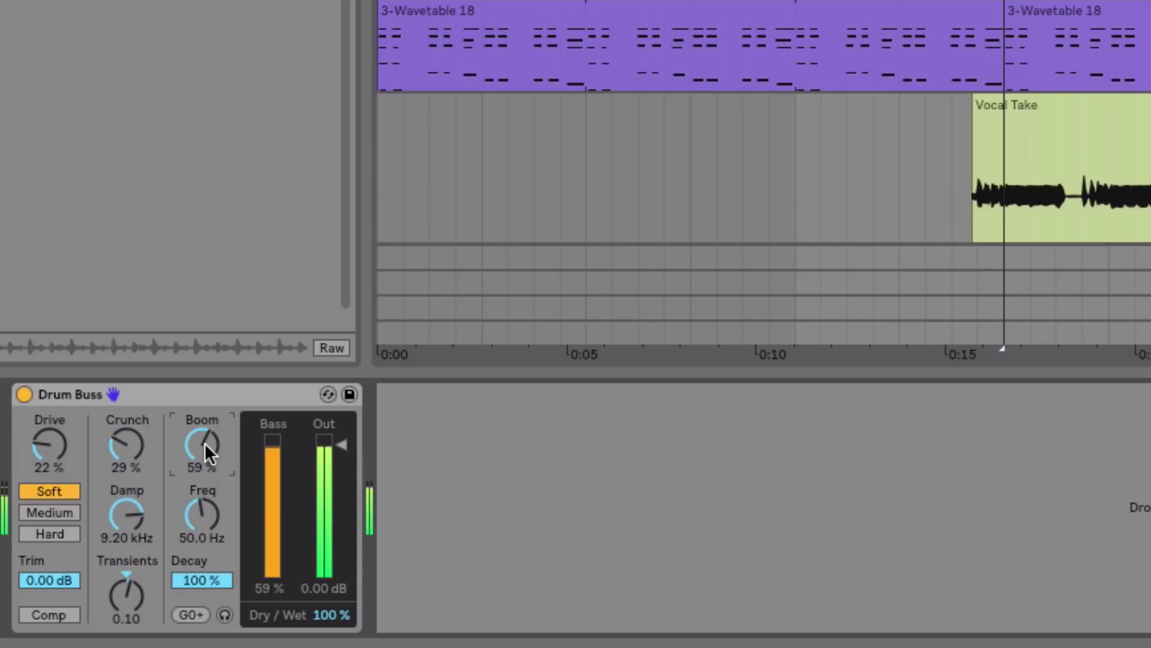
key(space)
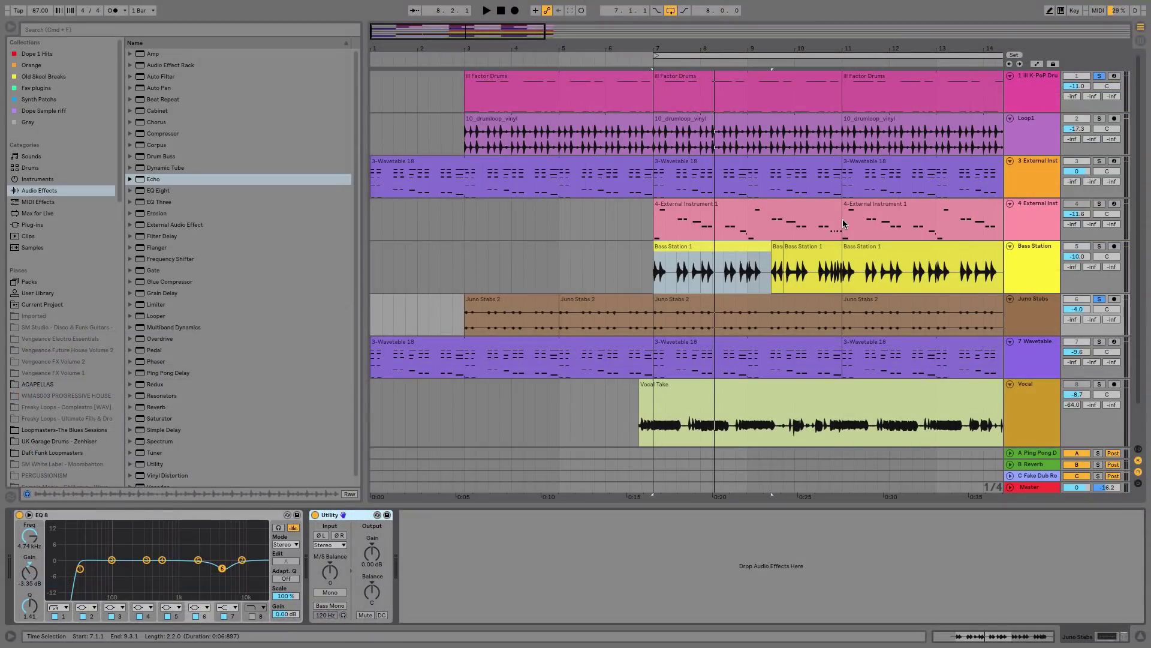
Insert Echo between EQ 8 and Utility on the Juno Stabs track, with unlinked delay times of 1/16 left and 1/32 right
drag(139, 183, 306, 555)
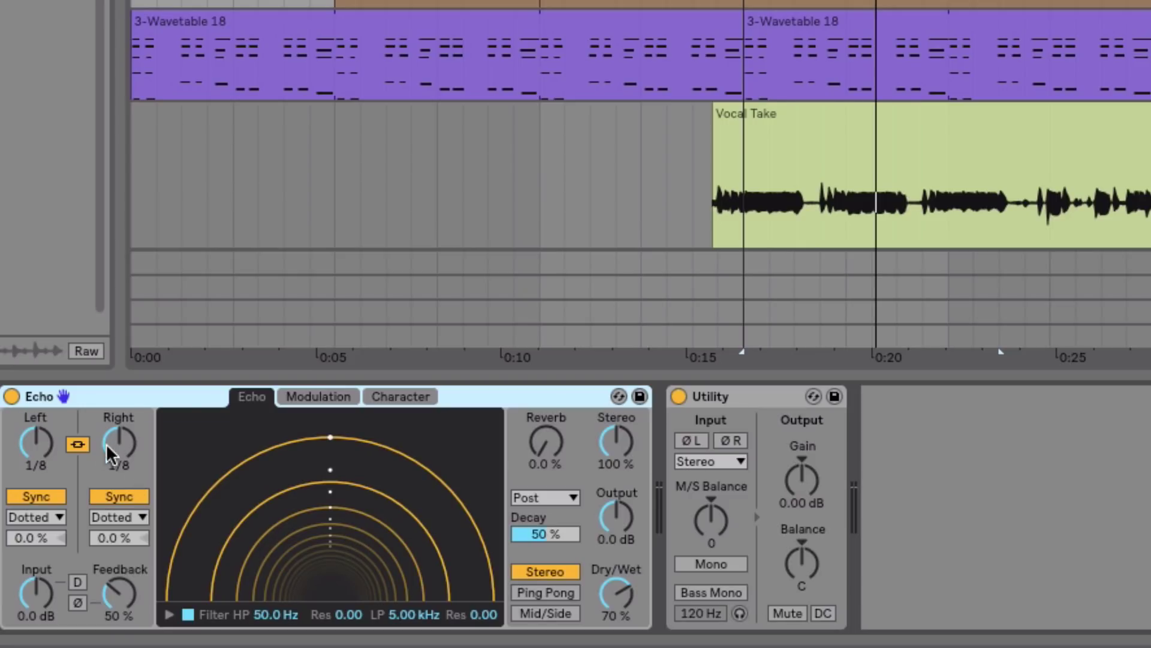
drag(114, 445, 119, 471)
click(78, 445)
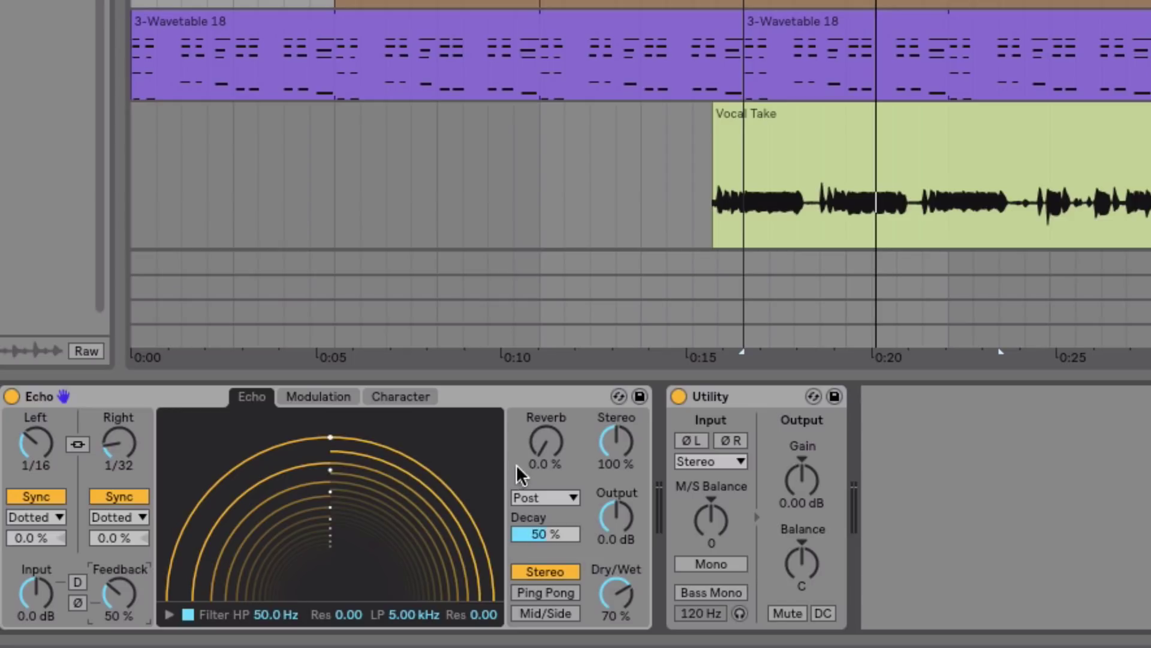
Set Echo's Reverb to 25 % and its reverb Decay to 27 %
mouse_move(550, 441)
mouse_down()
mouse_move(550, 417)
mouse_move(542, 444)
mouse_up()
click(553, 509)
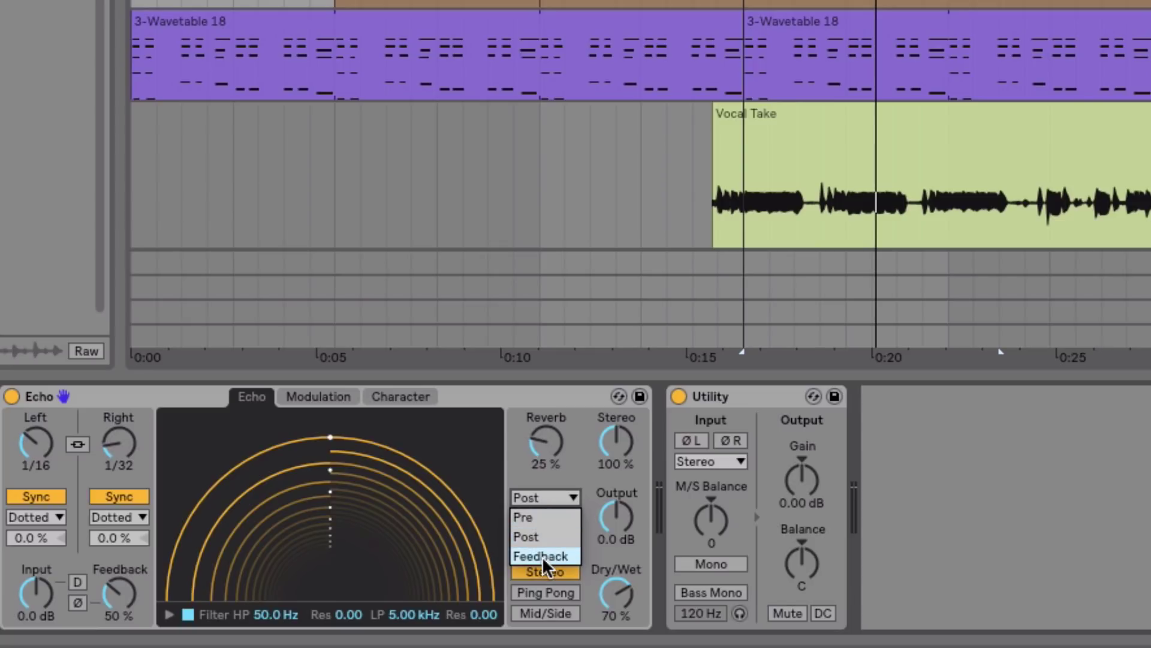
click(573, 440)
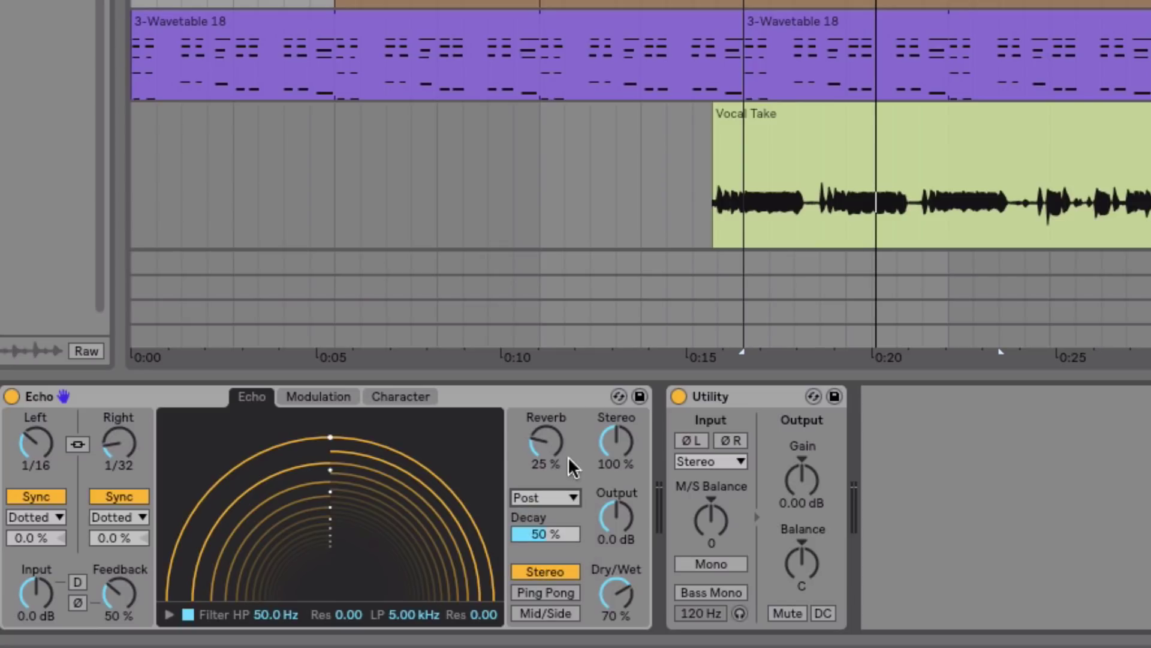
drag(556, 532, 557, 545)
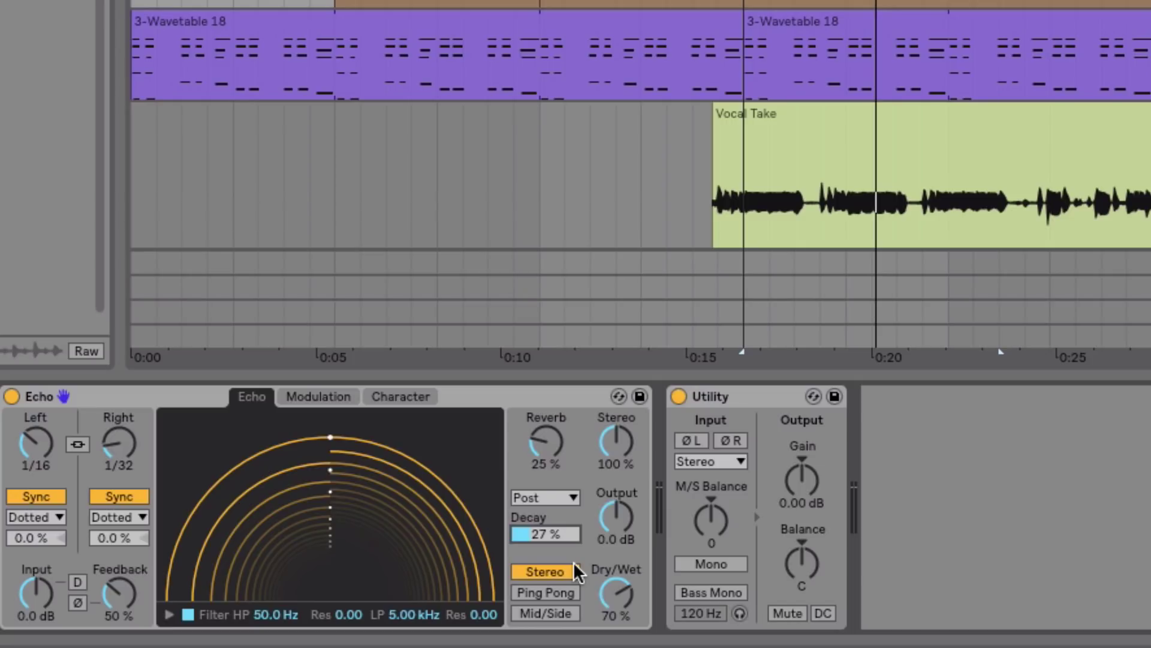
Try Echo's Ping Pong mode and switch to Mid/Side with the Mid time at 1/32 and the Side time at 1/8
click(562, 588)
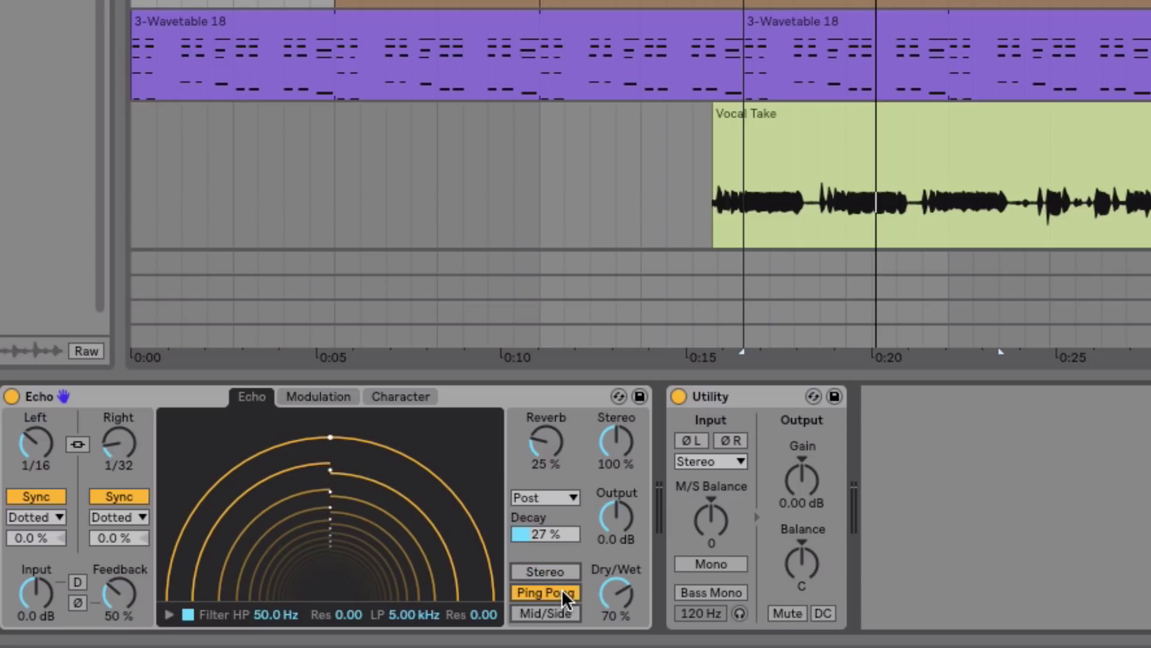
click(549, 614)
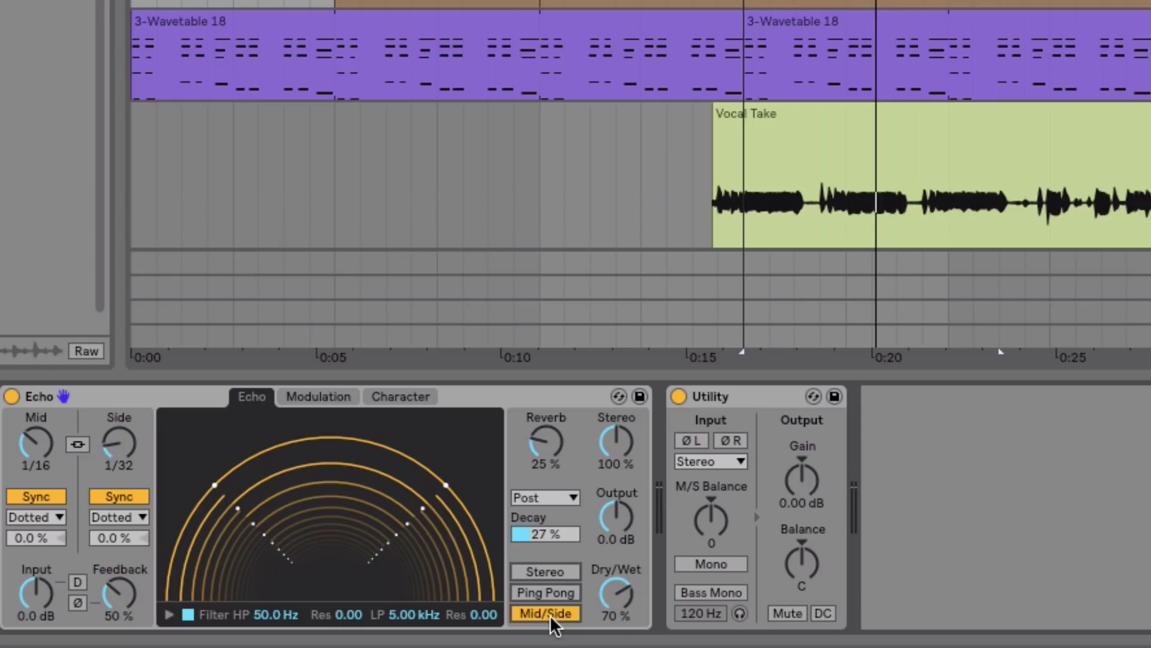
drag(115, 444, 115, 419)
drag(36, 439, 36, 448)
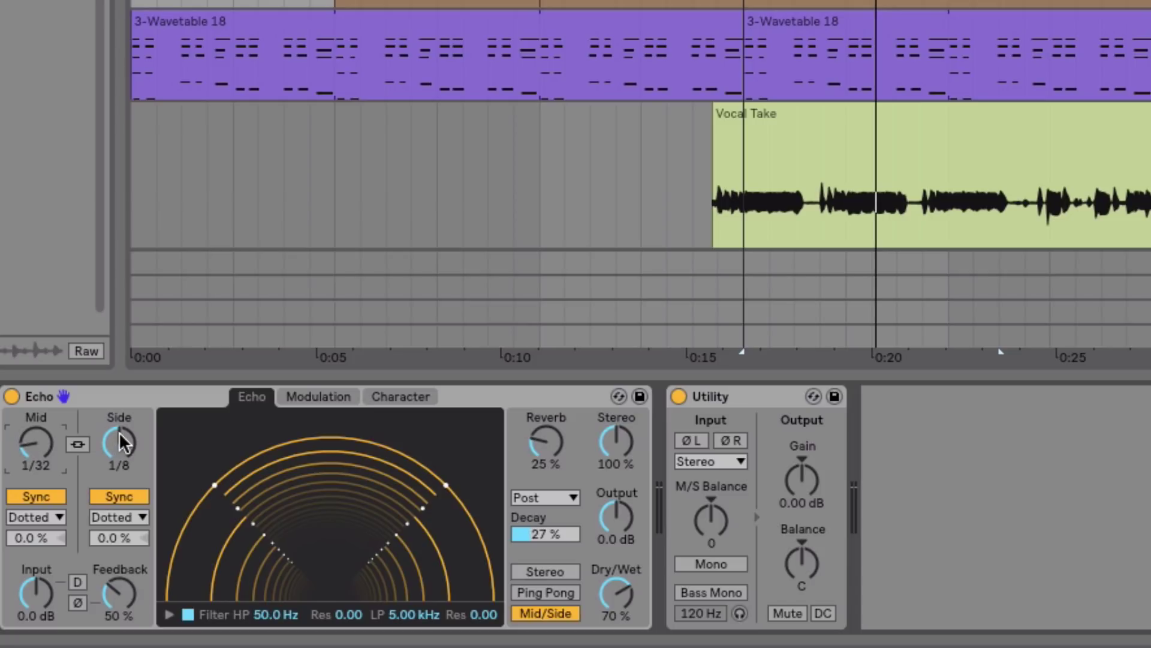
During playback, set Echo's Side time to 1/16 and switch the mode through Ping Pong to Stereo
key(space)
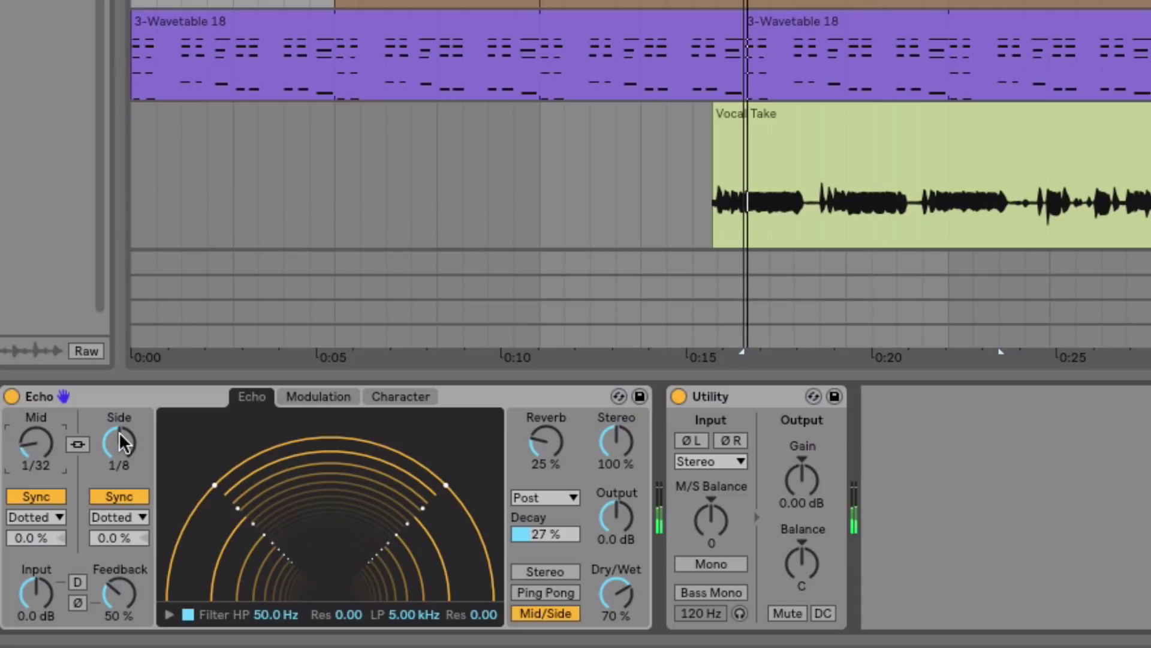
drag(119, 443, 118, 448)
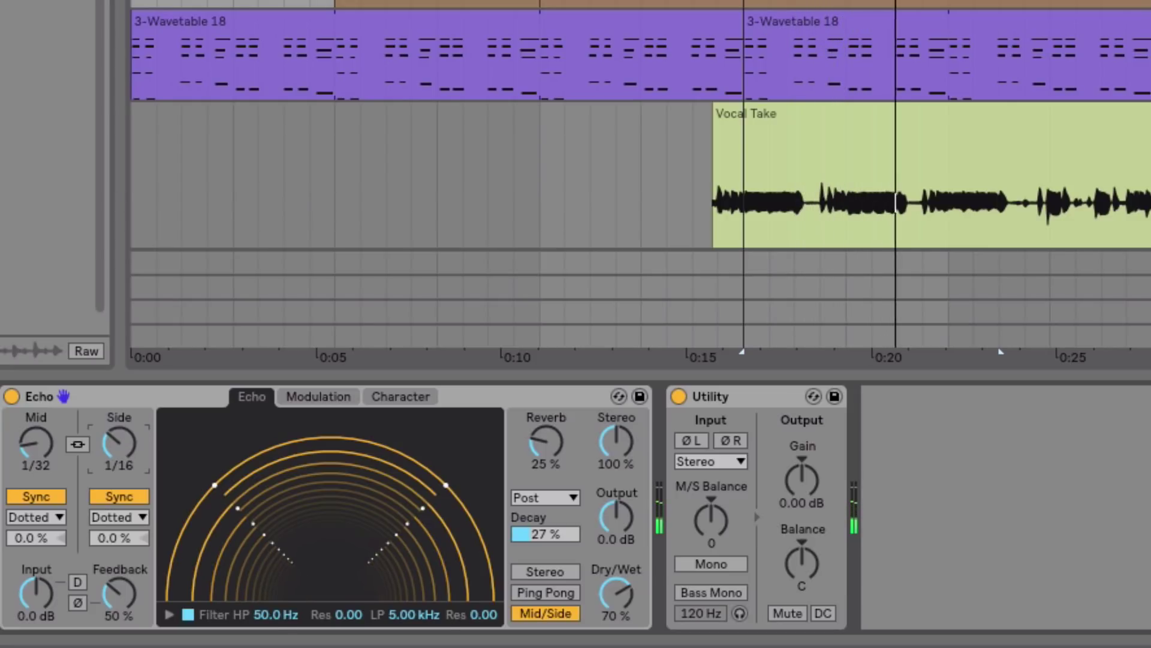
click(544, 591)
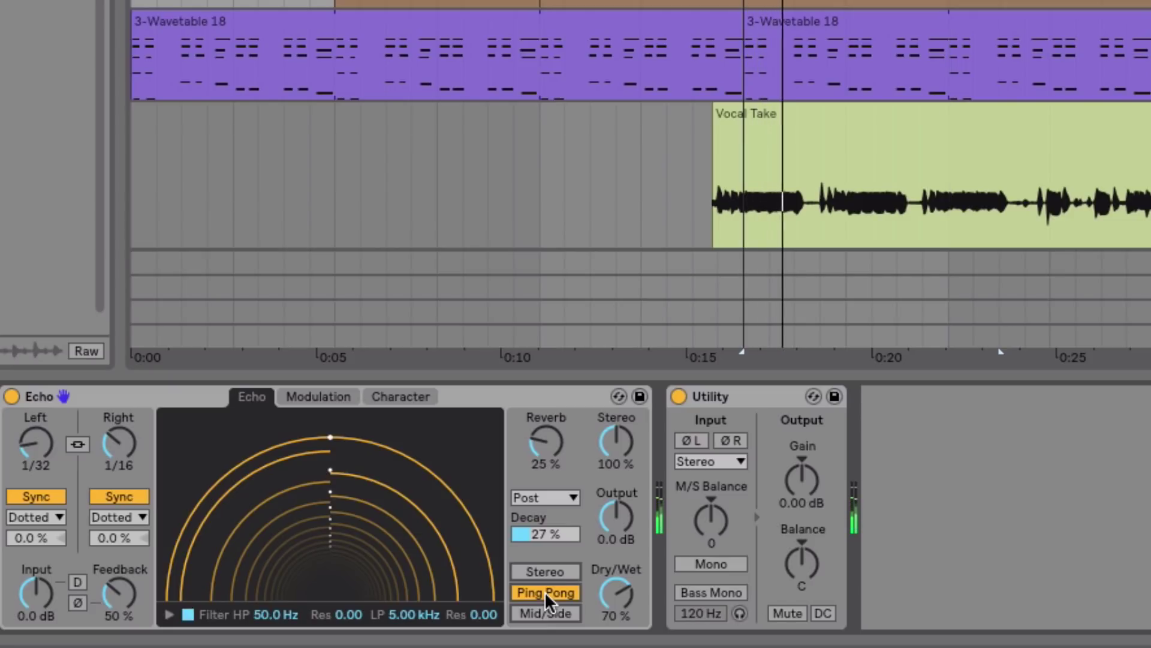
click(545, 570)
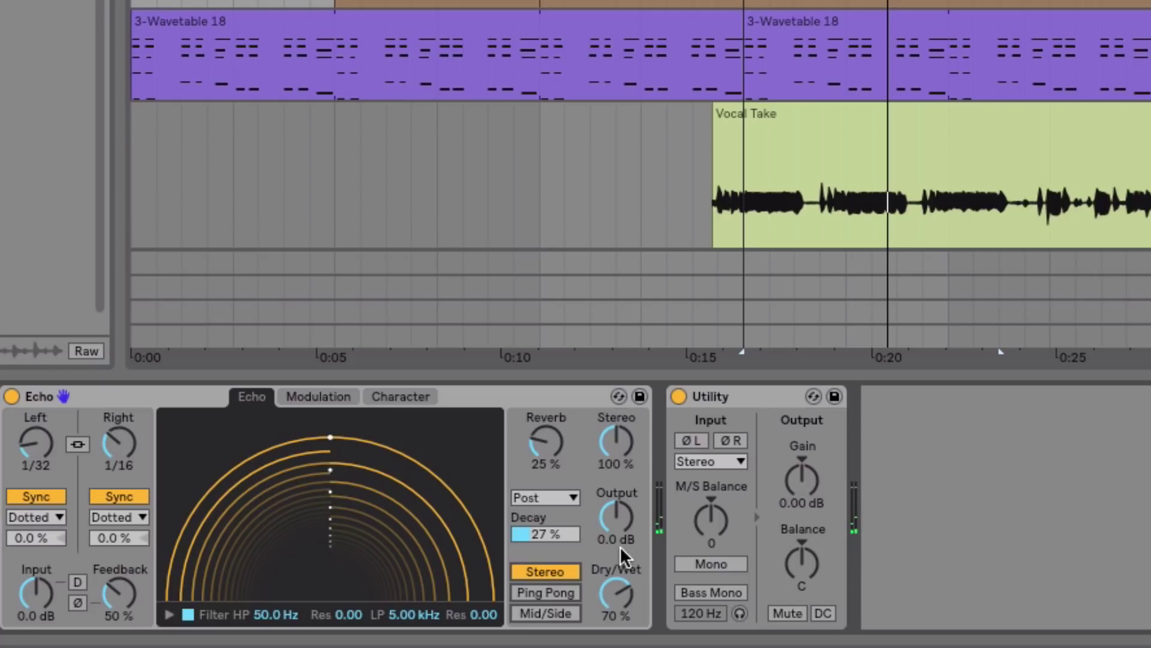
Show Echo's filter curve and set the low-pass to 3.73 kHz and the high-pass to 102 Hz with 0.02 resonance
click(168, 614)
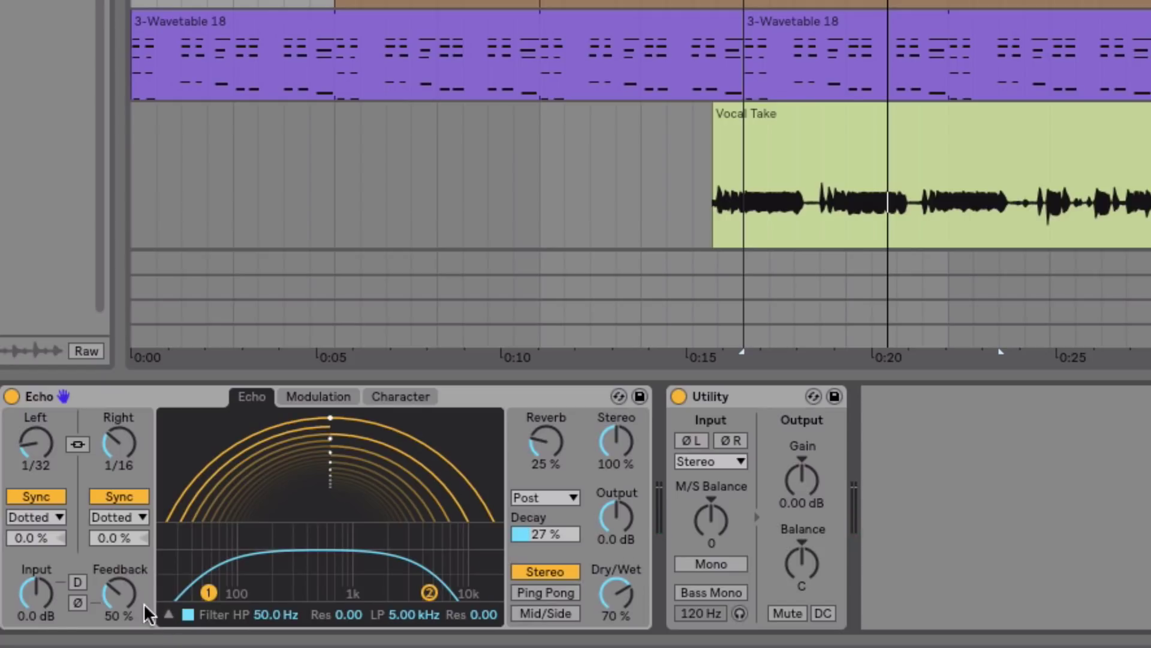
drag(430, 594, 415, 593)
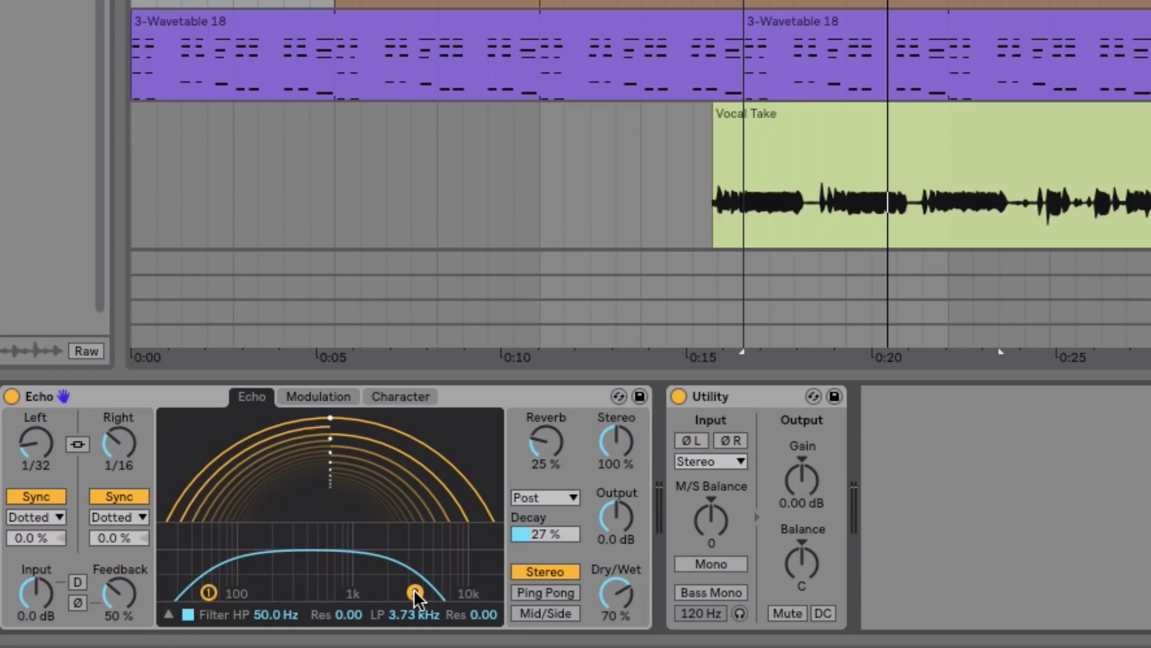
drag(208, 592, 243, 588)
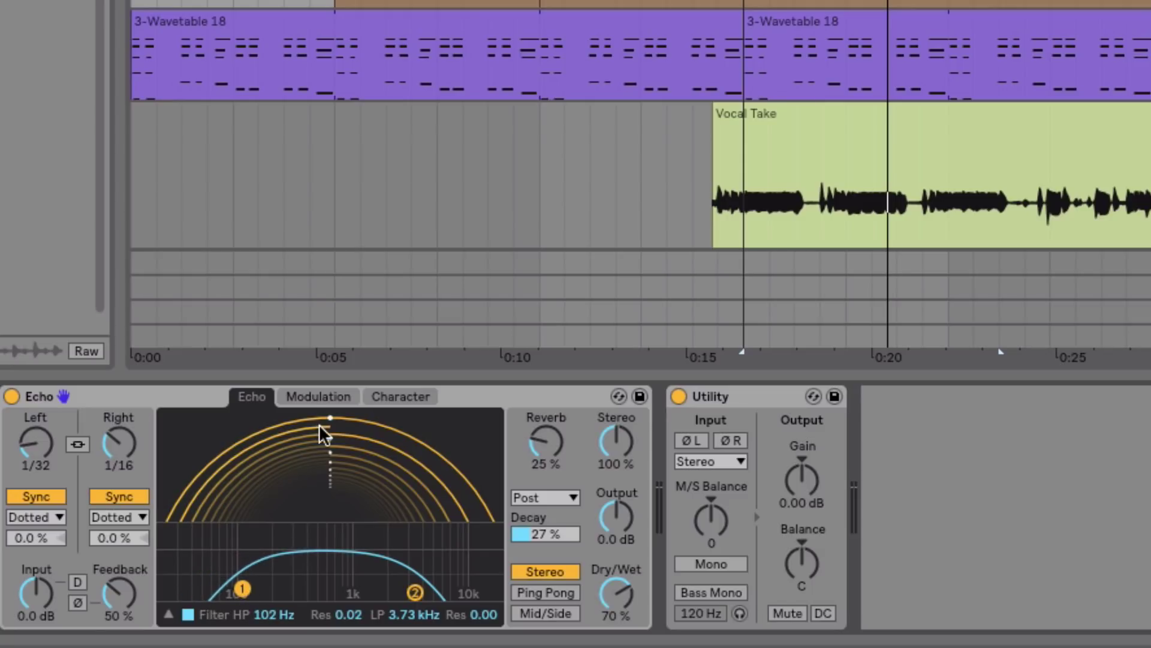
Examine Echo's modulation settings and its character settings
click(303, 397)
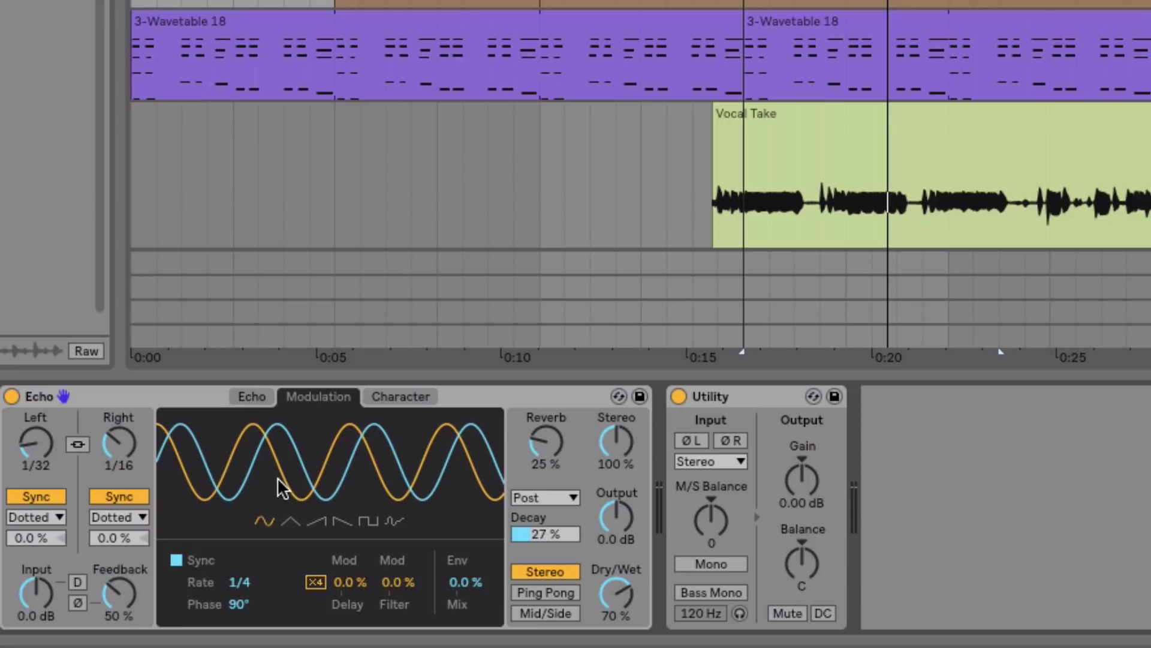
click(401, 397)
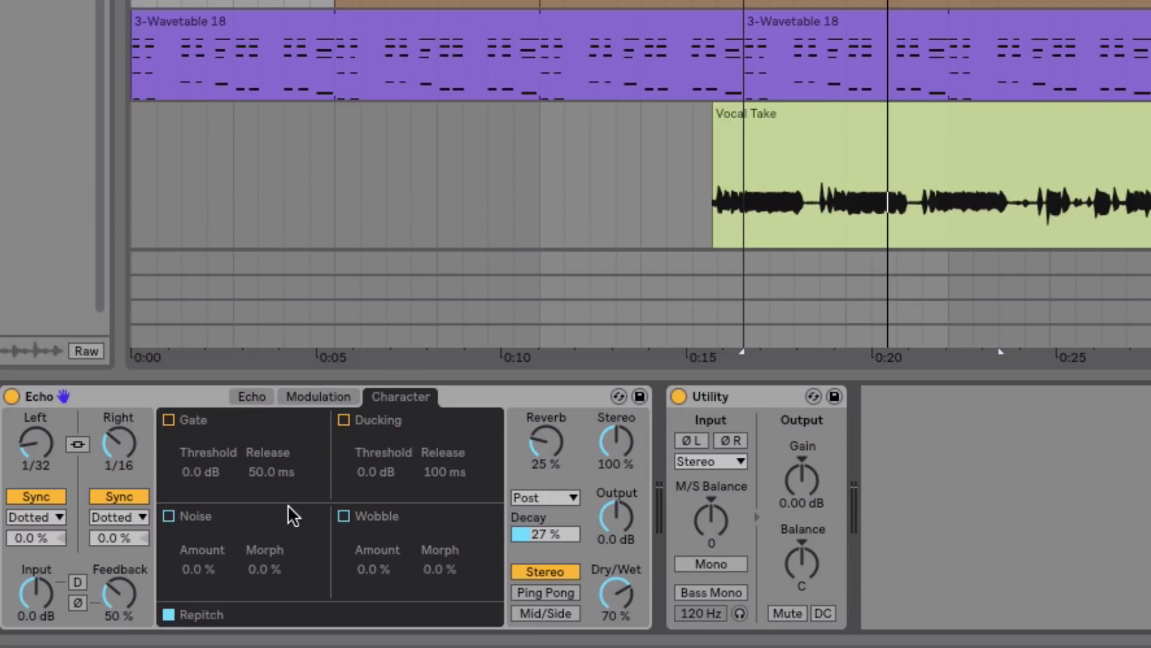
Enable Echo's Ducking with a threshold of -39 dB and audition it during playback
click(343, 419)
mouse_move(376, 467)
mouse_down()
mouse_move(378, 502)
mouse_move(377, 473)
mouse_up()
key(space)
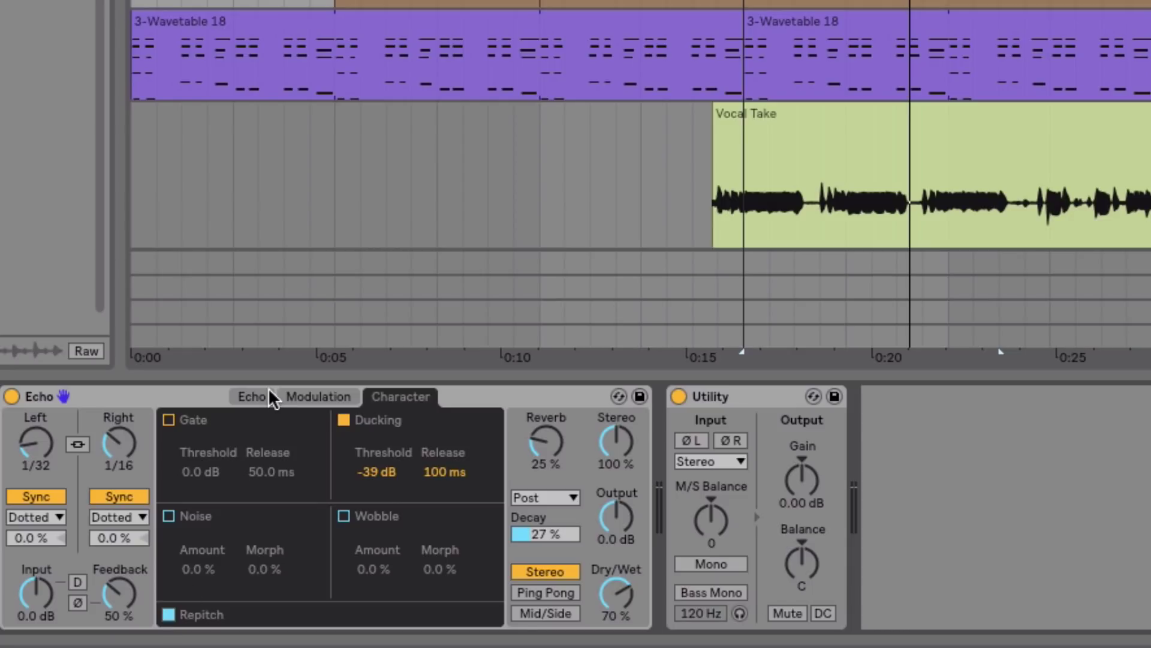
Return to Echo's main view, raise the reverb to 98 %, and adjust the reverb decay during playback
click(252, 397)
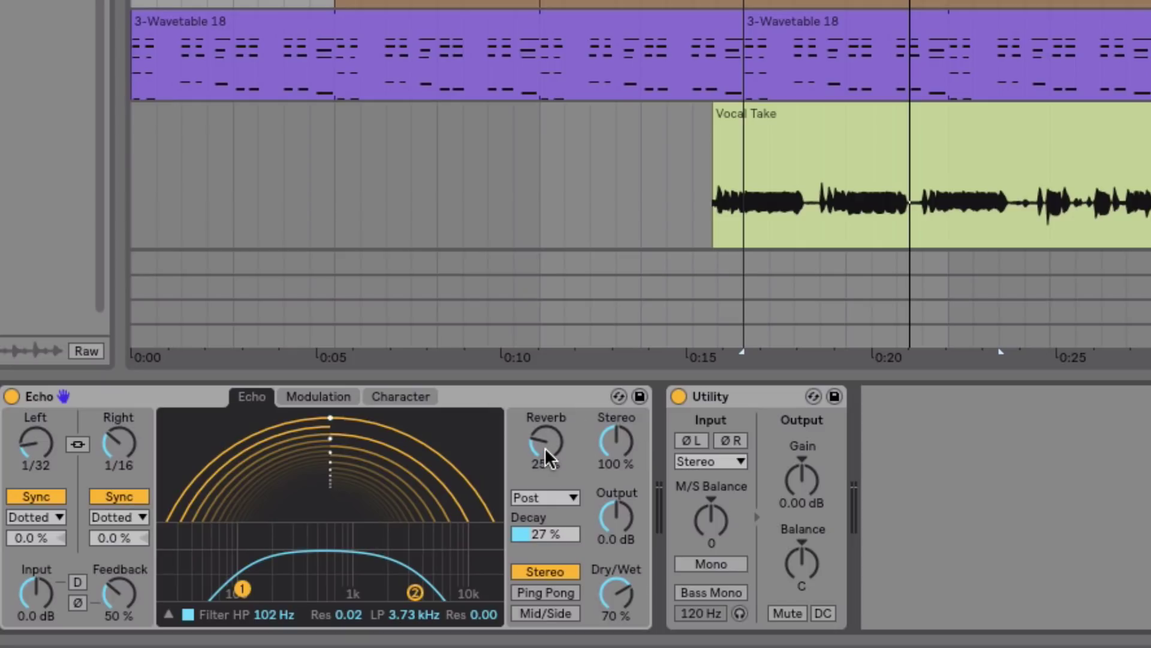
mouse_move(545, 447)
mouse_down()
mouse_move(546, 434)
mouse_move(549, 443)
mouse_up()
key(space)
mouse_move(548, 444)
mouse_down()
mouse_move(548, 408)
mouse_move(548, 447)
mouse_up()
key(space)
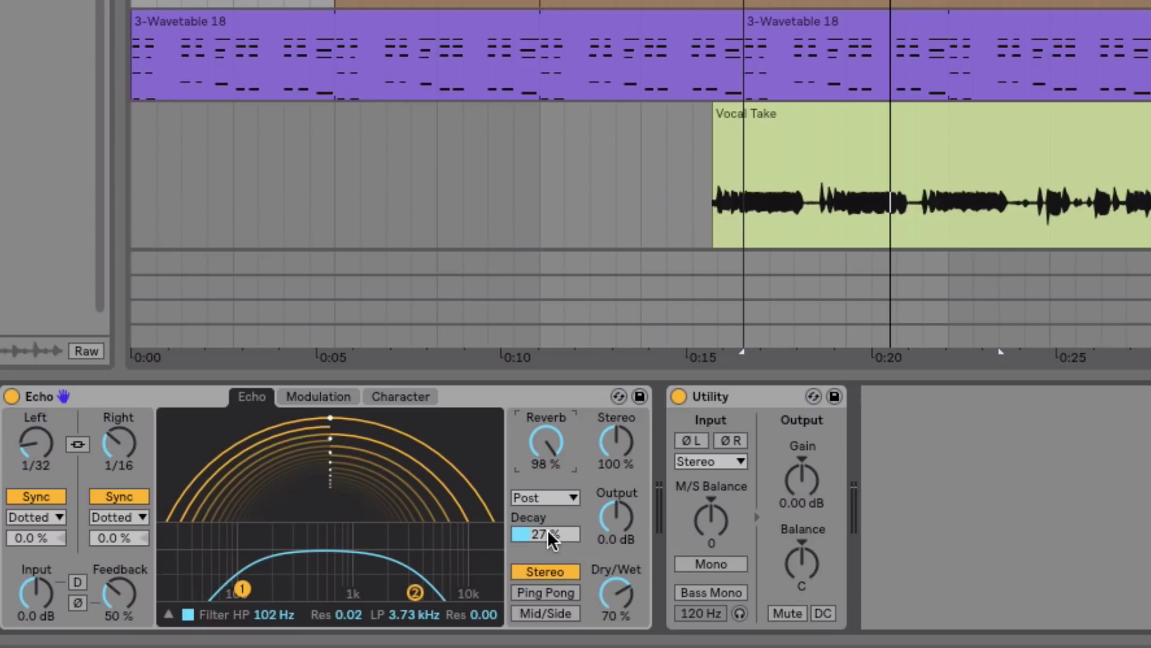
key(space)
mouse_move(548, 529)
mouse_down()
mouse_move(548, 516)
mouse_move(548, 539)
mouse_up()
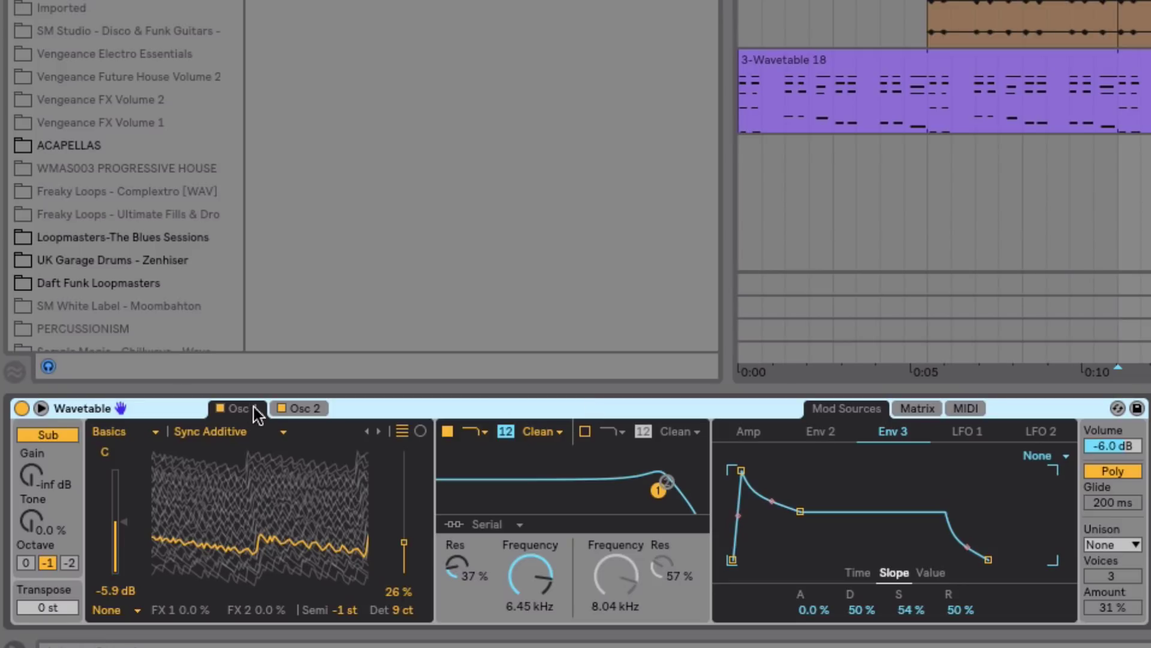
Try the Collection category with the Amber wavetable on Wavetable's oscillator 2 and browse its other wavetables
click(314, 409)
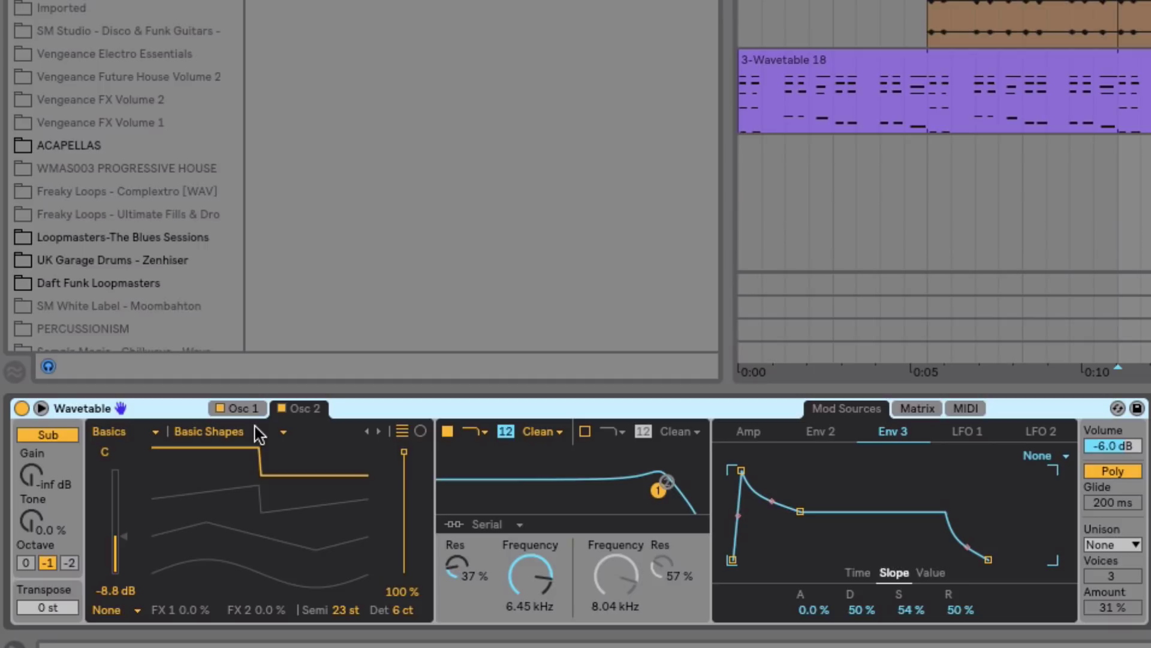
click(114, 431)
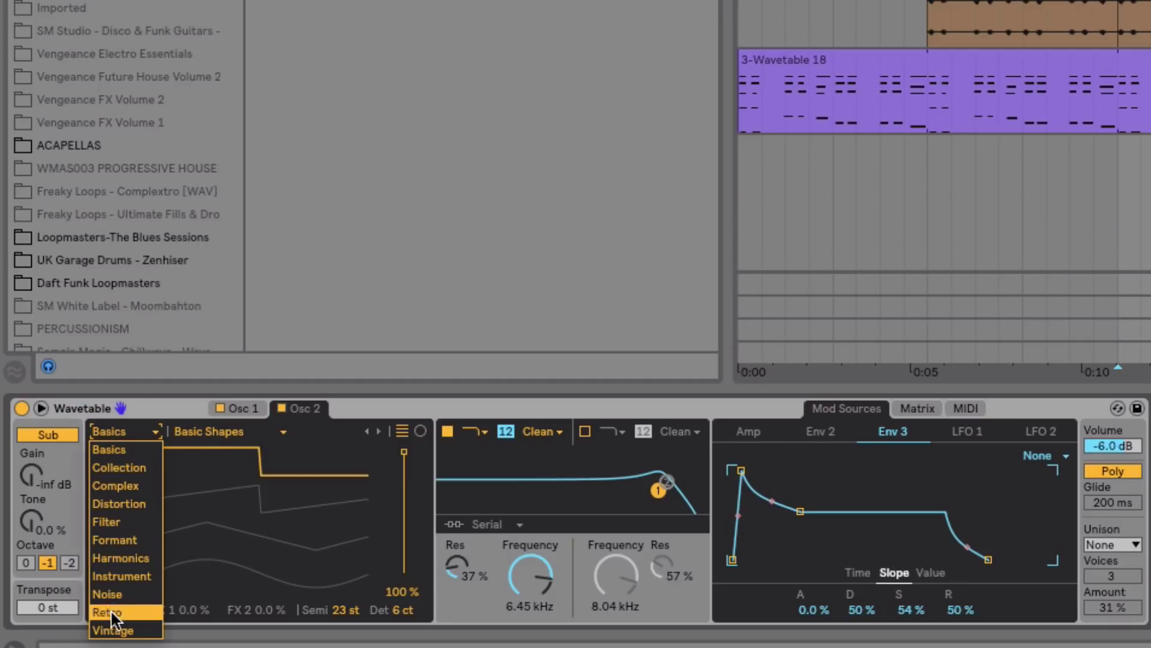
click(130, 467)
click(278, 433)
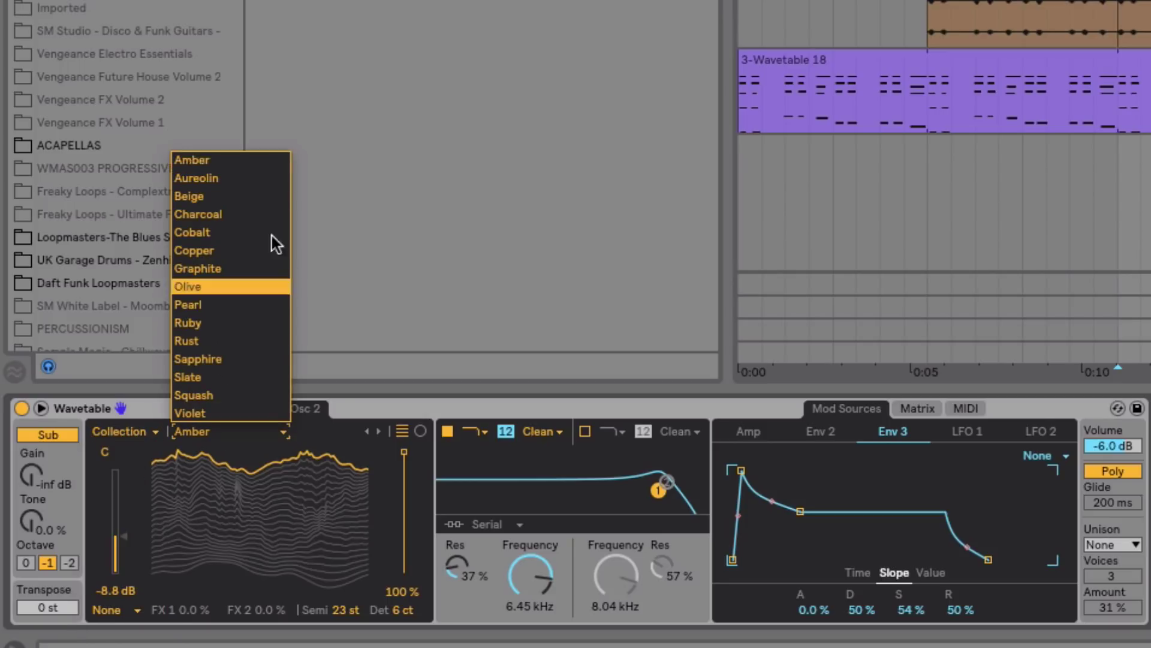
click(246, 468)
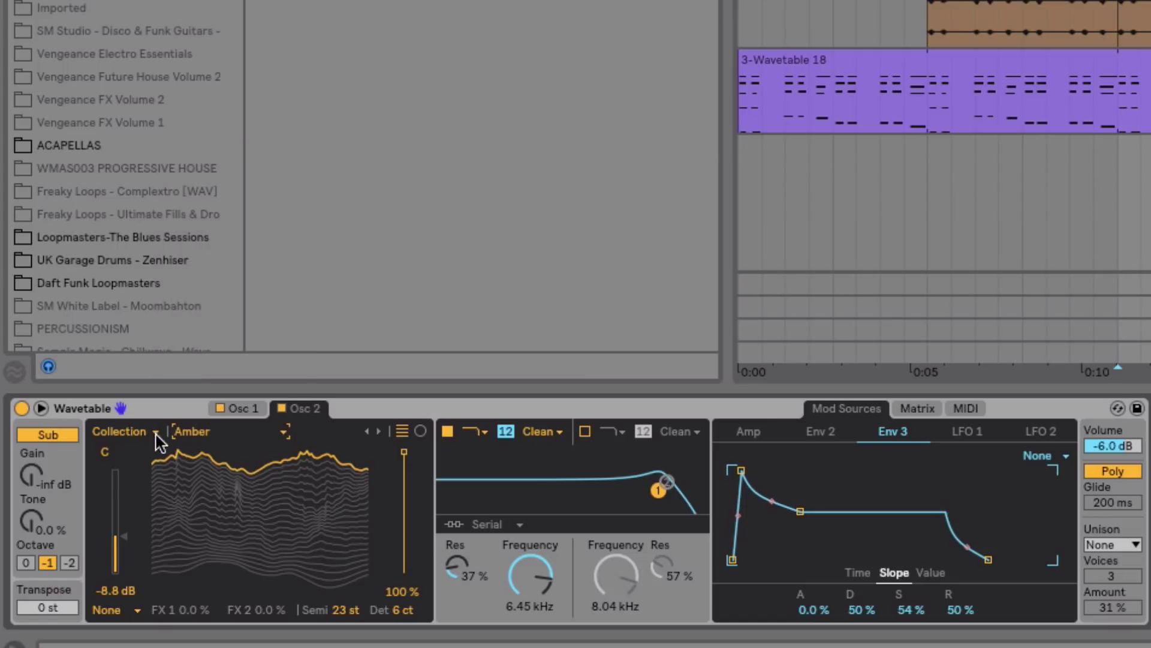
scroll(156, 433, up, 1)
Set oscillator 1's wavetable position to 18 % and audition it during playback in Wavetable's expanded view
click(245, 409)
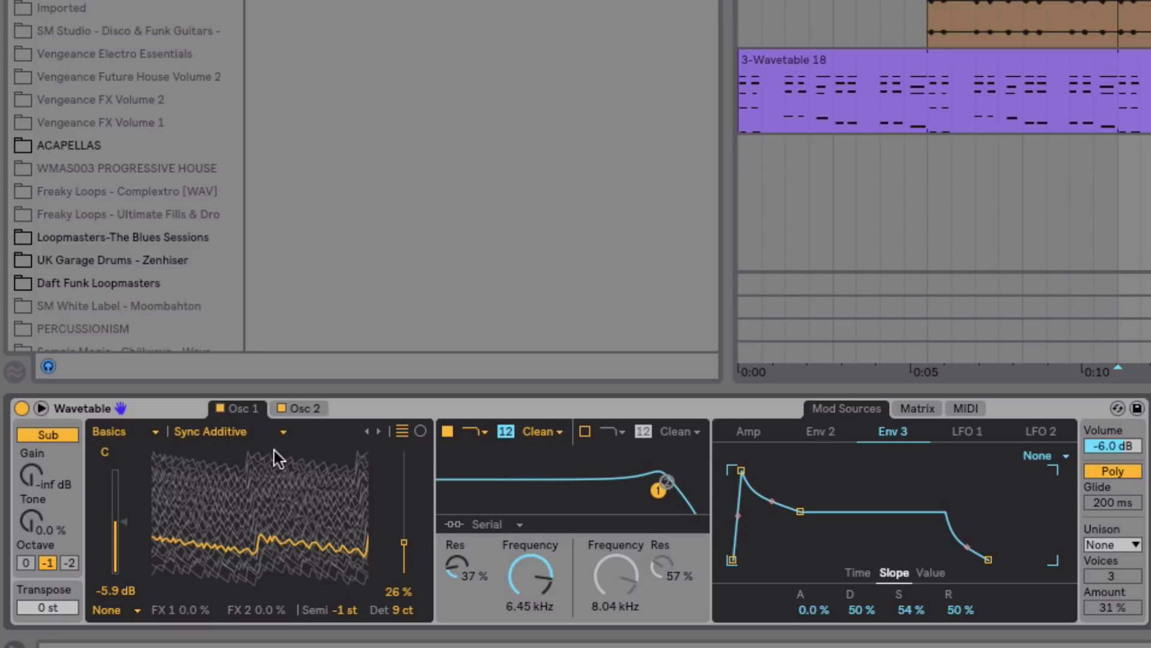
drag(408, 545, 405, 552)
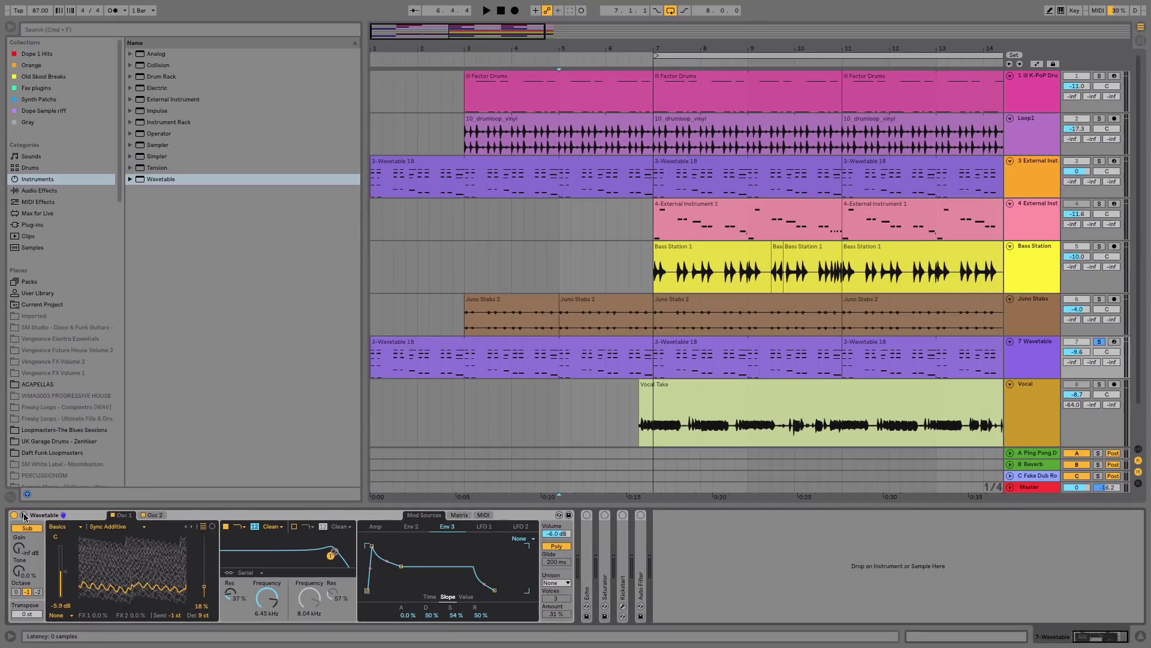
click(24, 517)
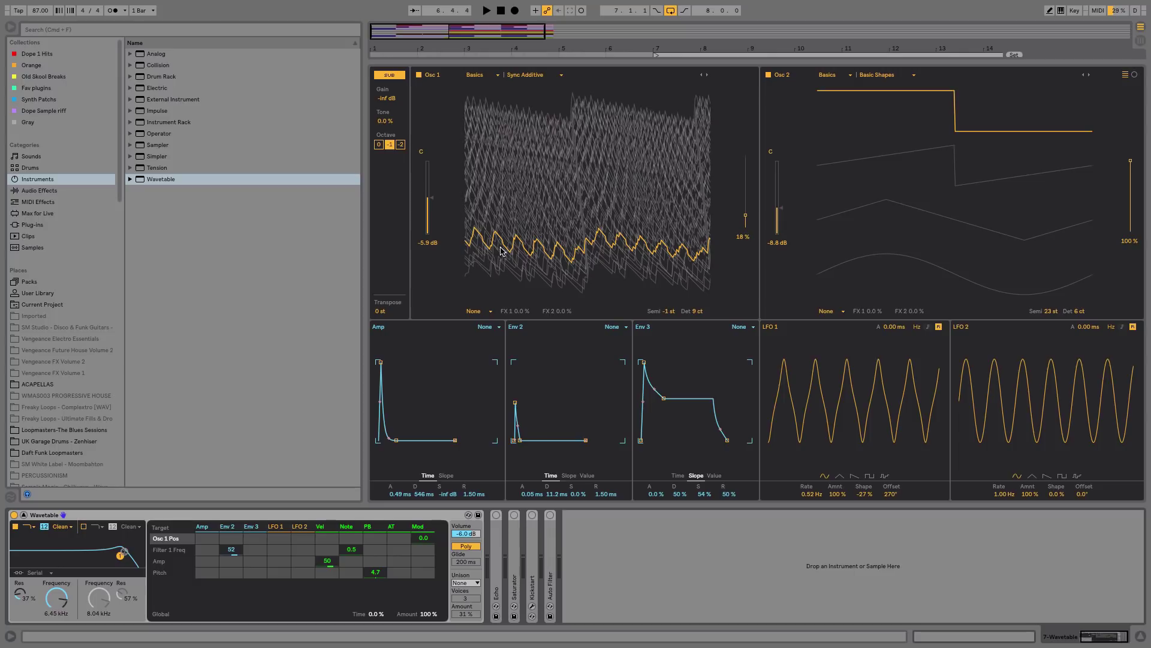
key(space)
mouse_move(746, 219)
mouse_down()
mouse_move(747, 97)
mouse_move(748, 217)
mouse_up()
key(space)
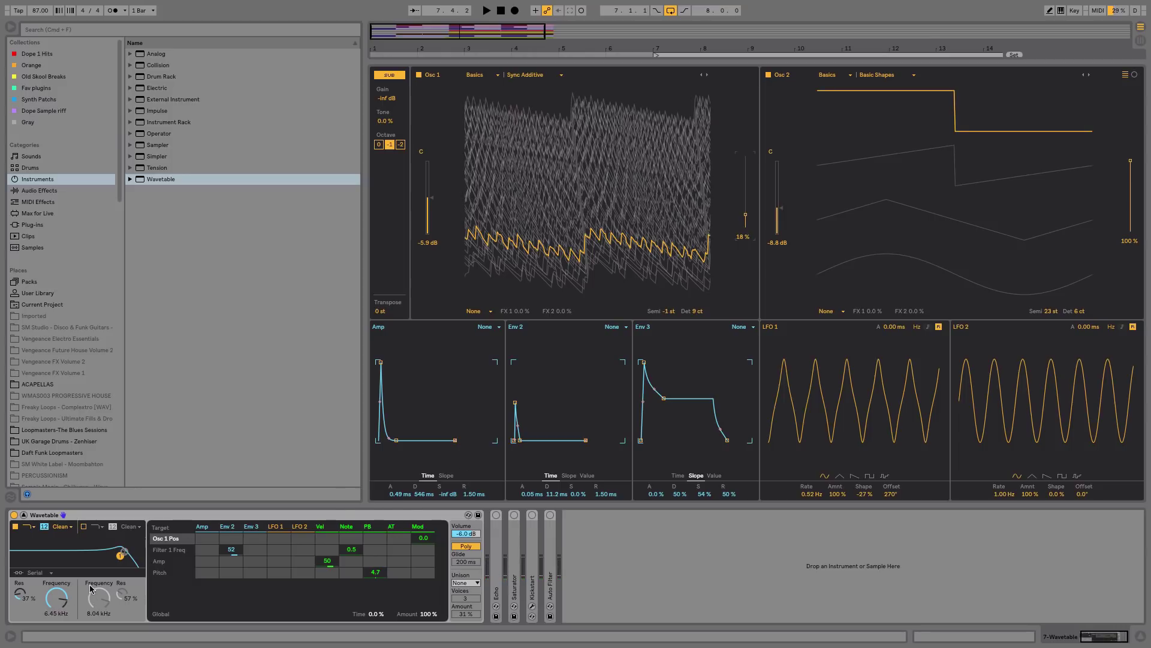
Fold and unfold the Wavetable device, and collapse its expanded view back to the arrangement
double_click(427, 517)
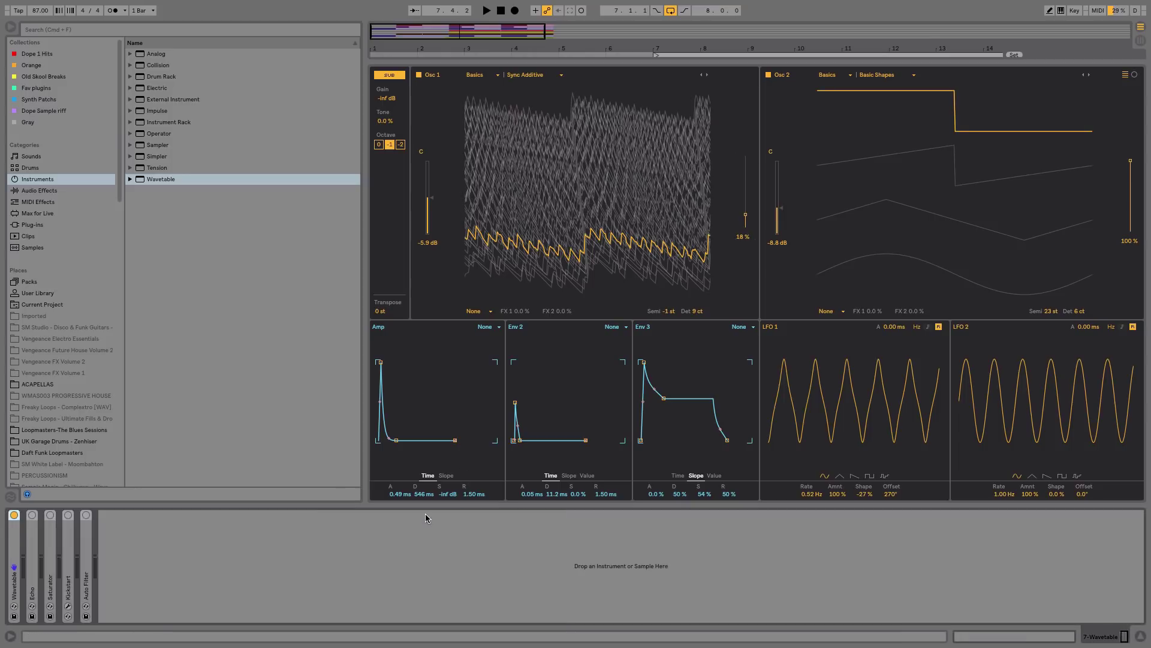
double_click(17, 531)
click(24, 515)
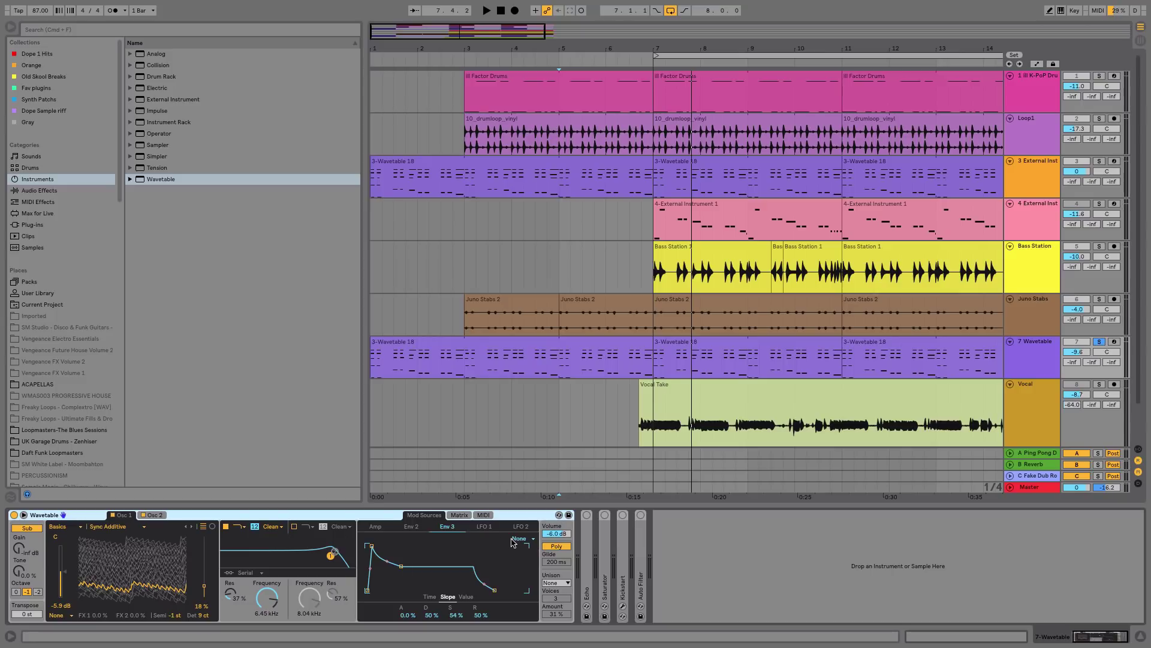
Examine Wavetable's unison modes and its MIDI modulation matrix, and return to the modulation sources
click(566, 585)
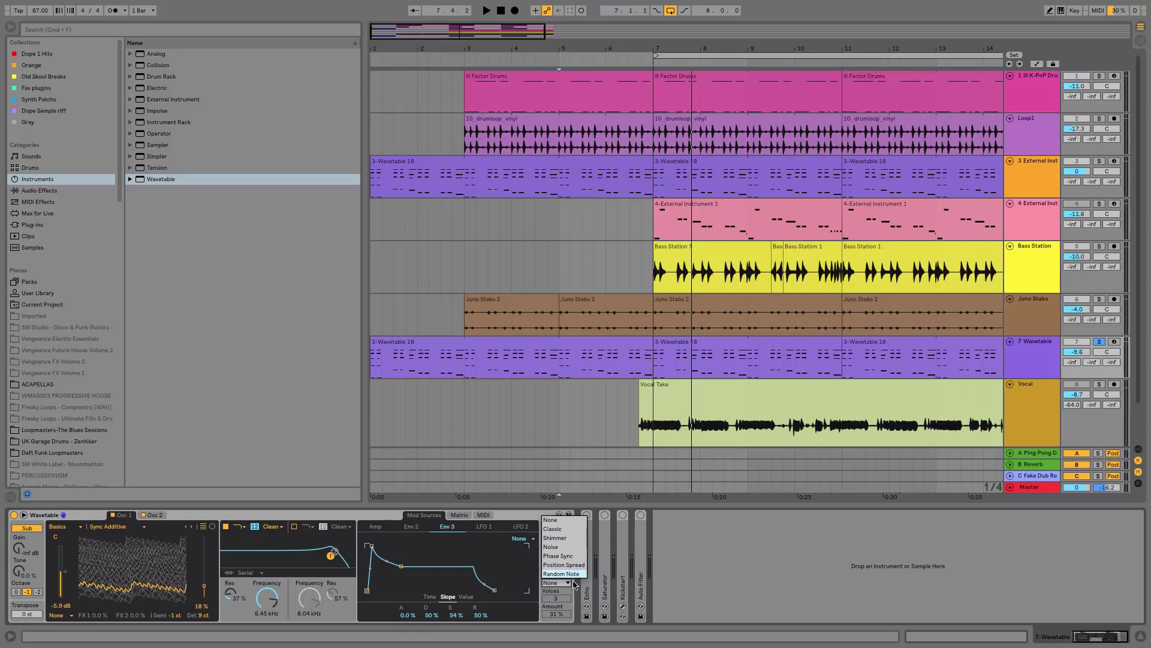
click(562, 597)
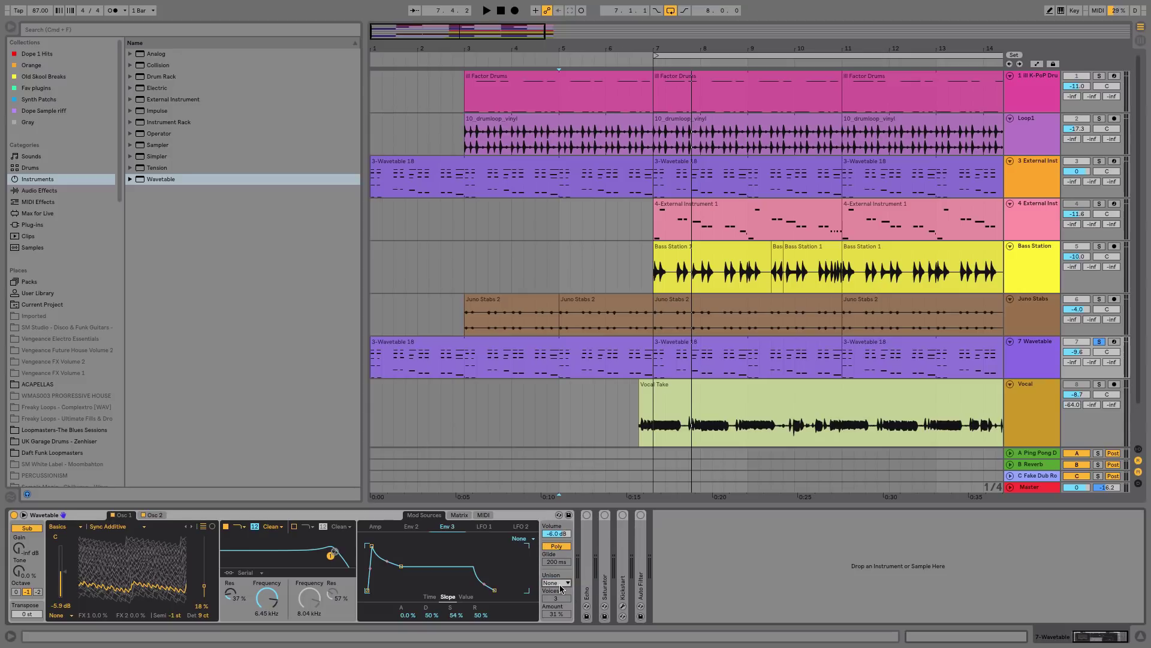
click(484, 515)
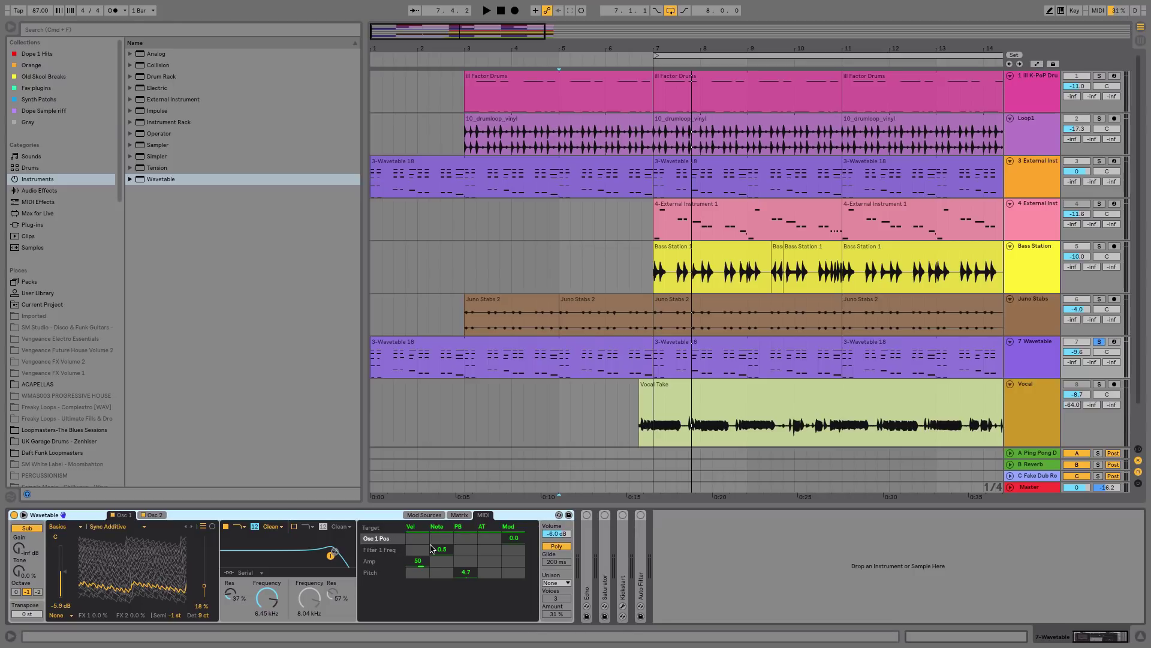
click(466, 540)
click(418, 540)
click(423, 516)
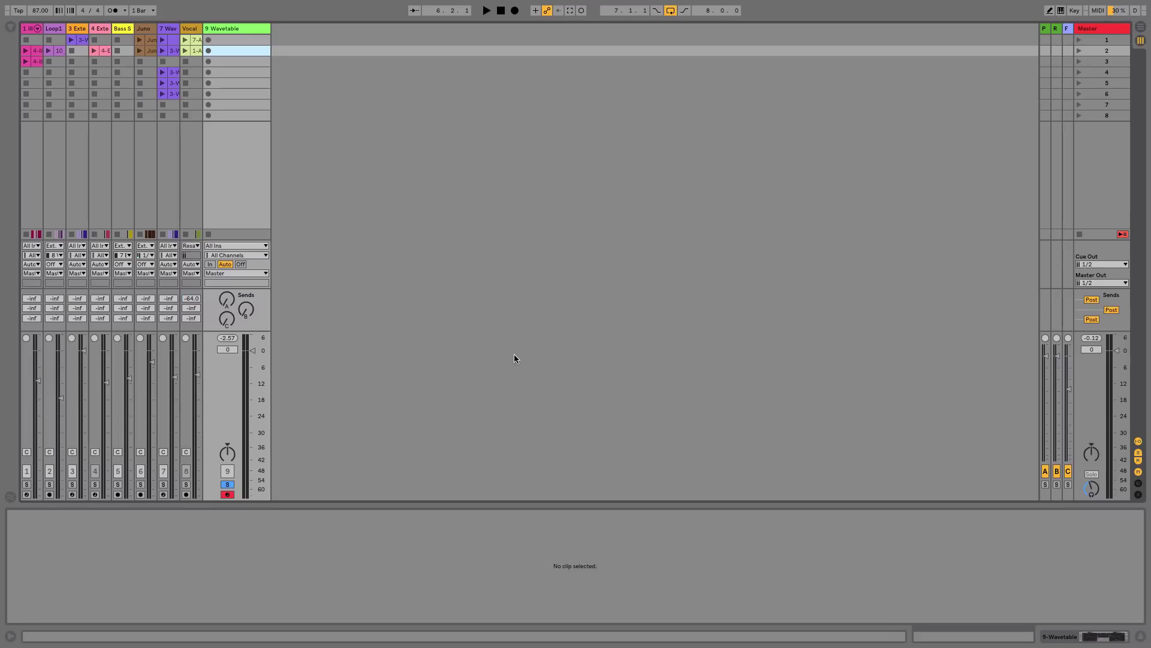
Capture the notes just played on the 9 Wavetable track into a new MIDI clip in scene 2
click(255, 30)
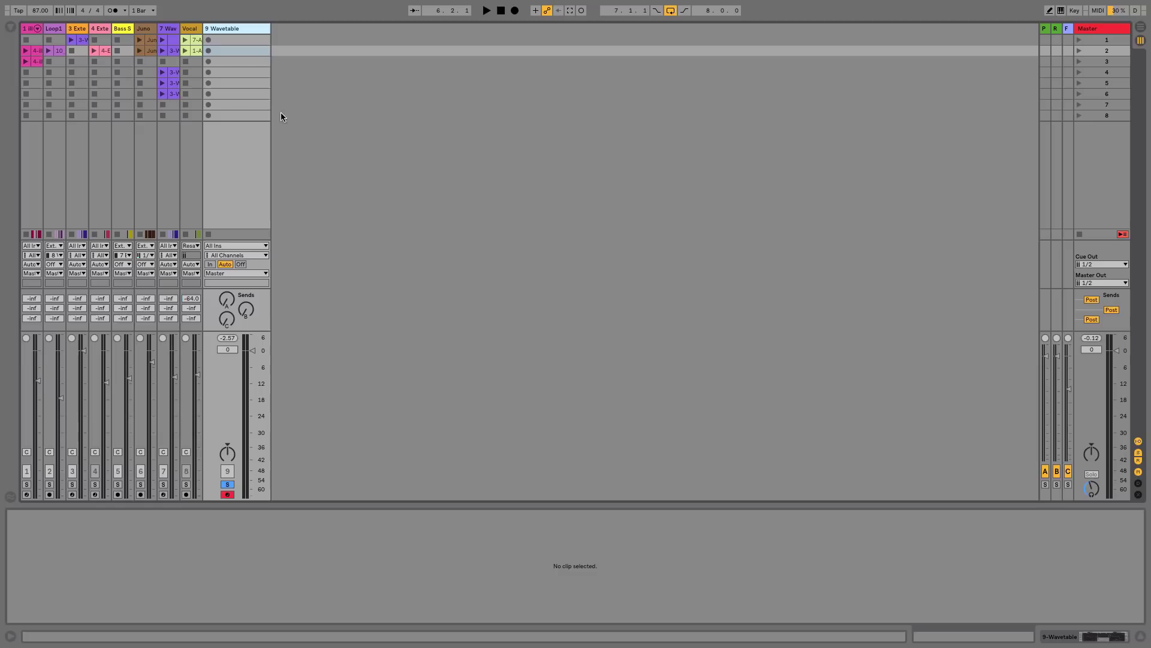
click(250, 32)
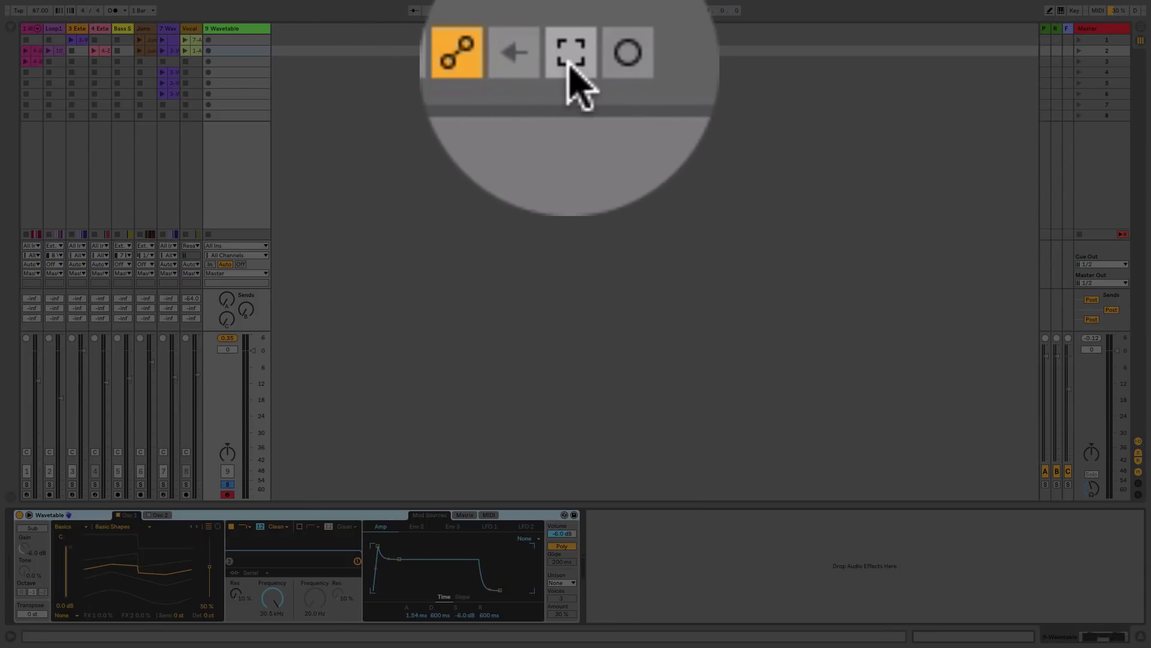
click(570, 10)
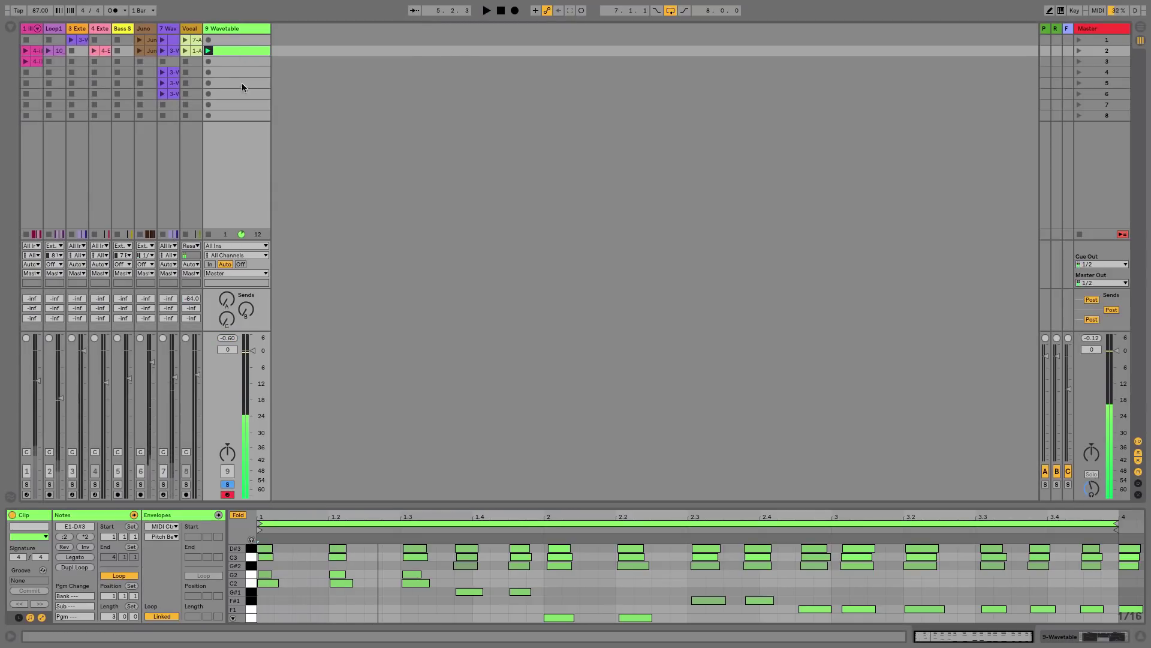
drag(350, 516, 351, 515)
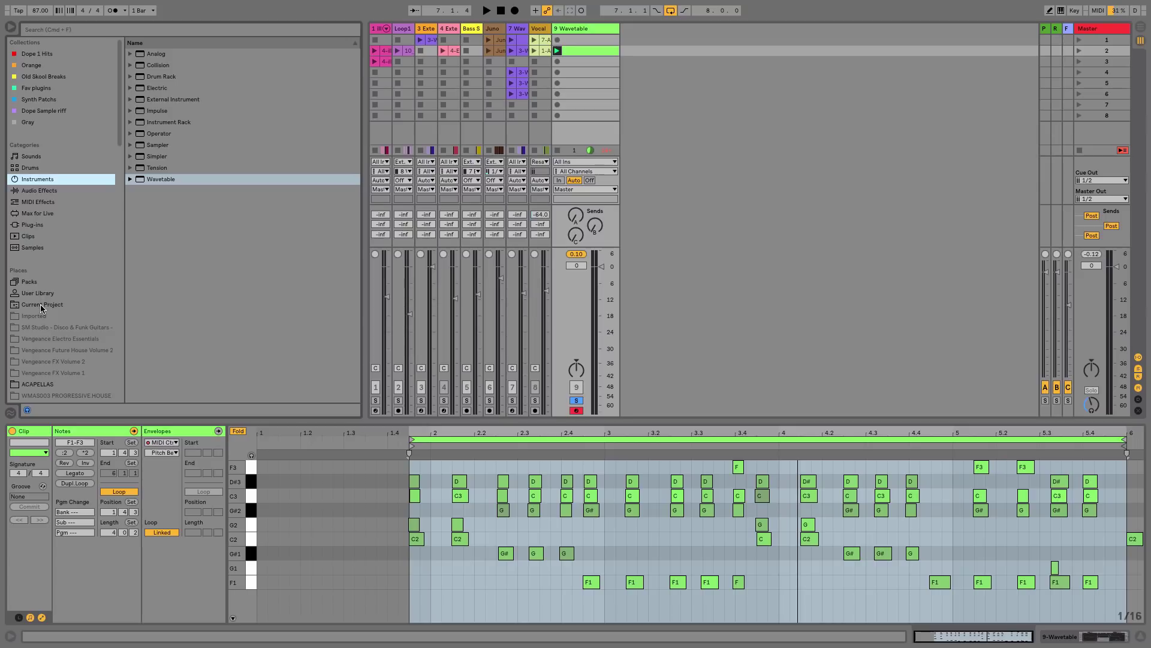
Browse the dated sets in the current project's Backup folder and save the current set
click(67, 307)
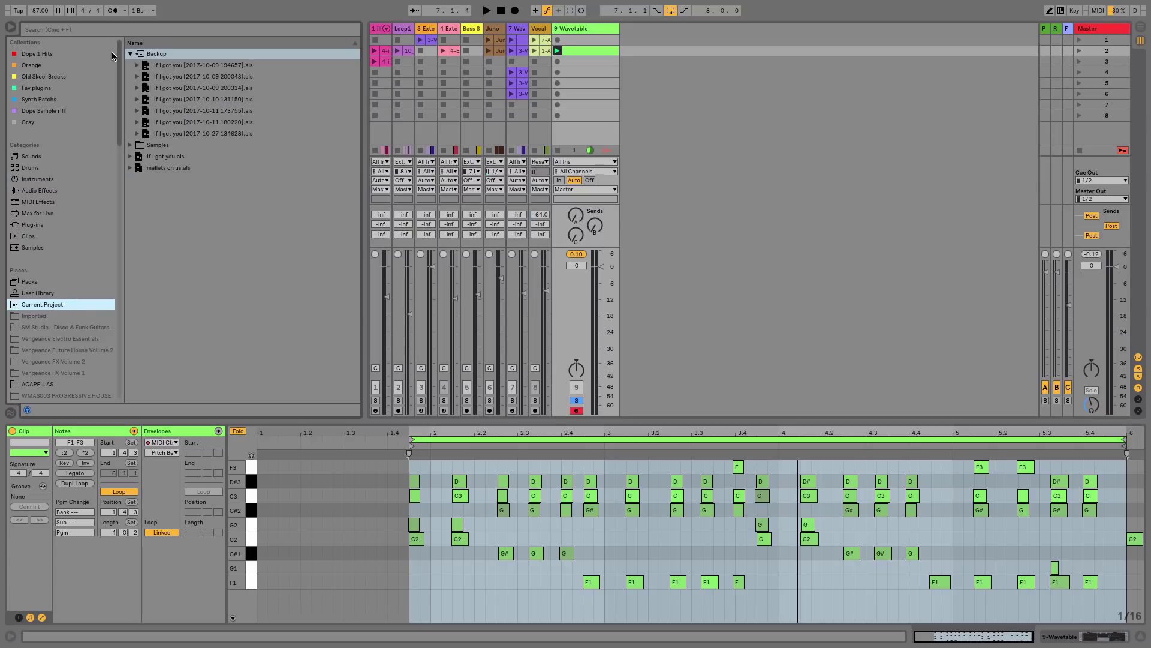
click(130, 54)
click(129, 54)
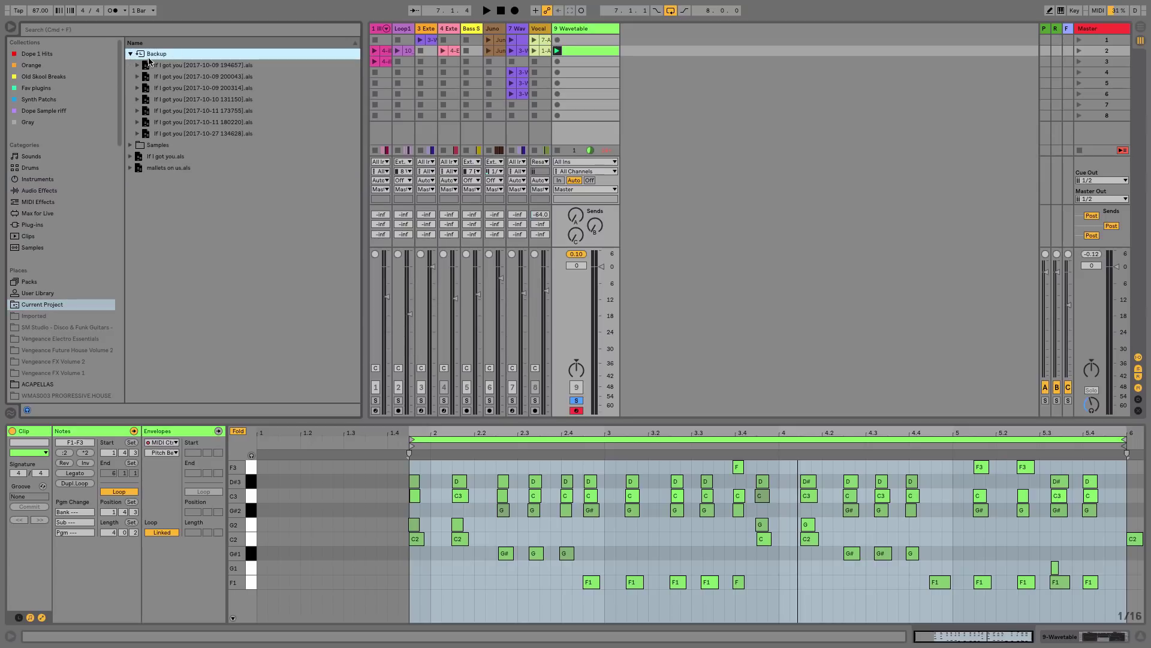
click(205, 65)
click(205, 77)
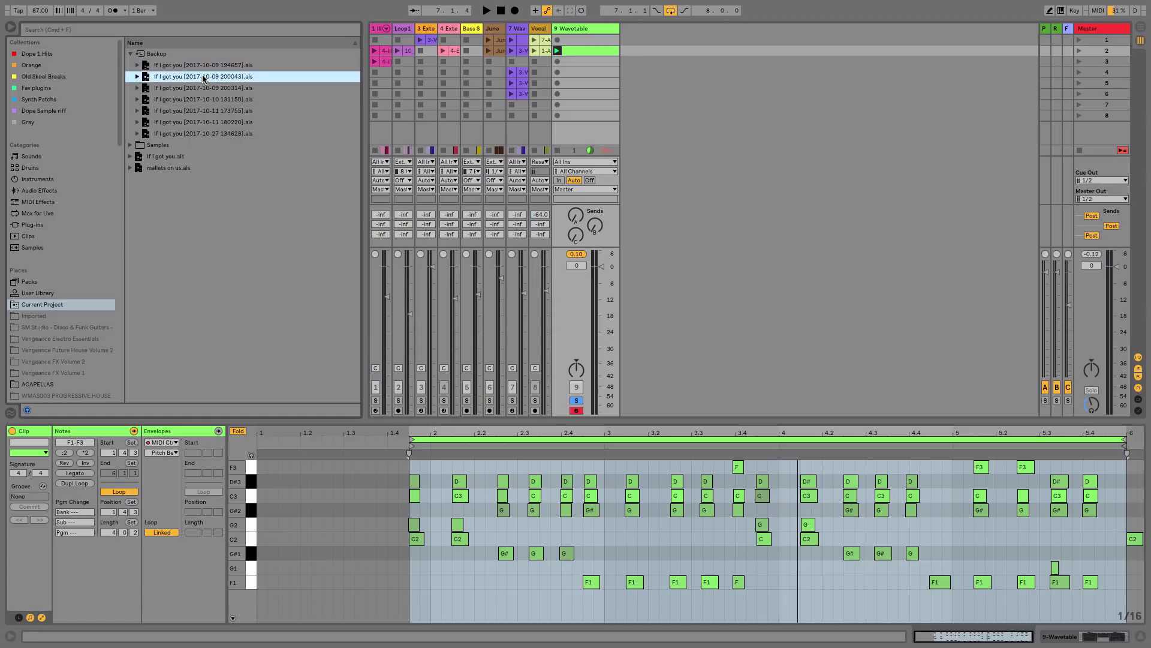
click(206, 88)
click(209, 100)
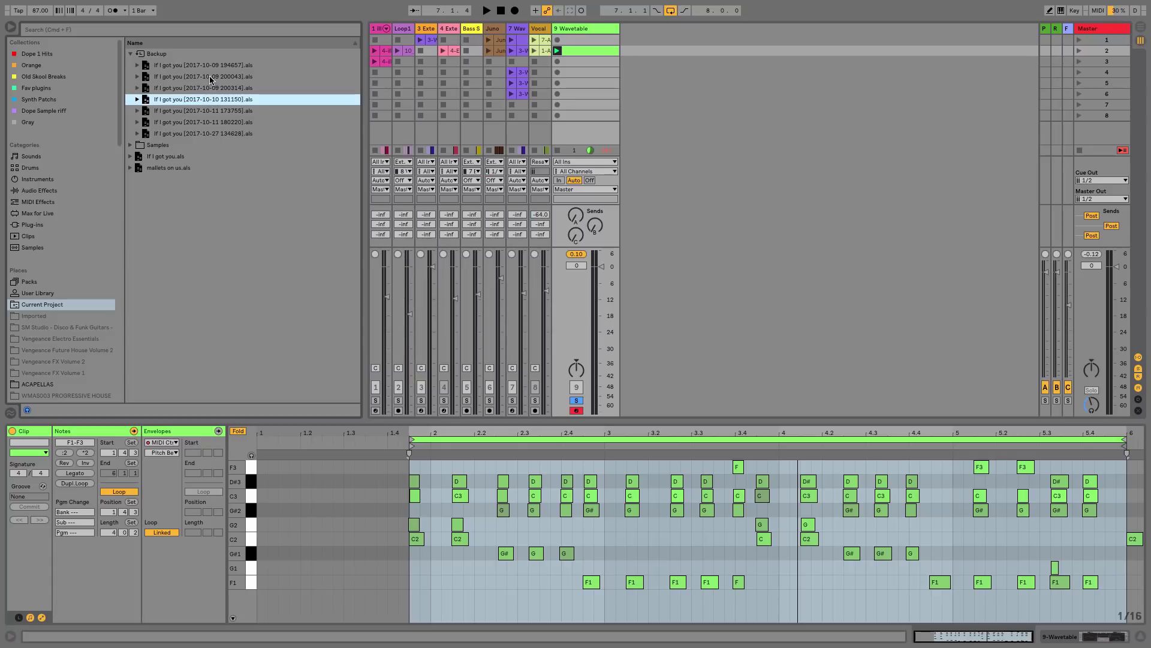
key(super+s)
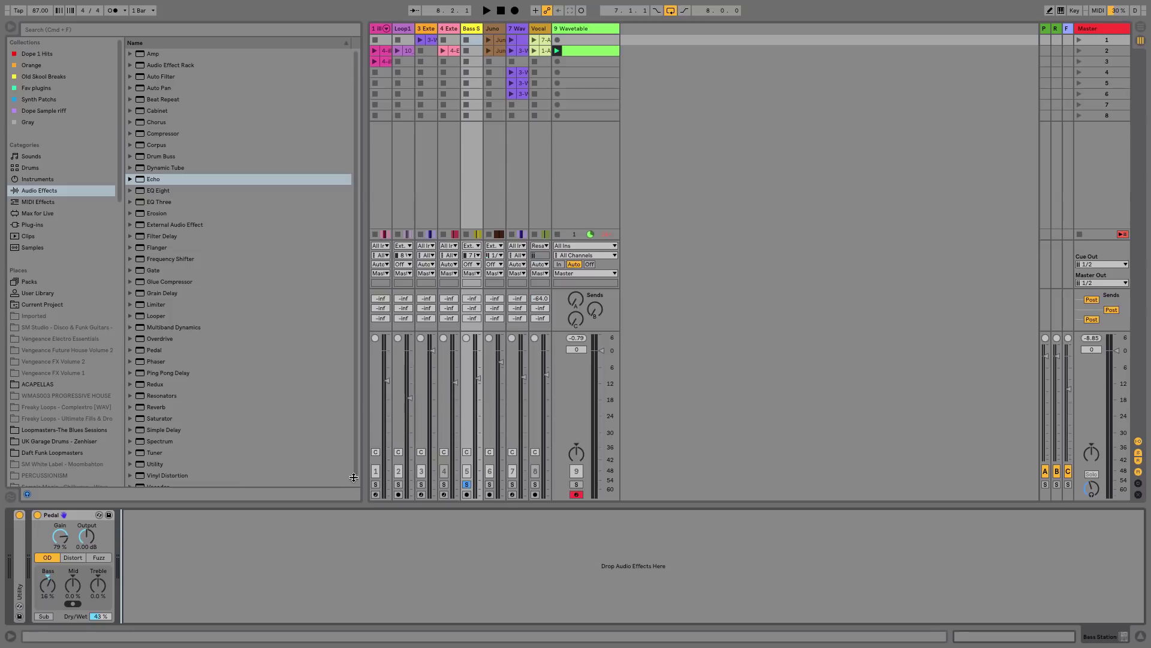
Play the Bass Station track, raise Pedal's gain to 86 %, and try Distort and Fuzz before returning to OD
click(473, 27)
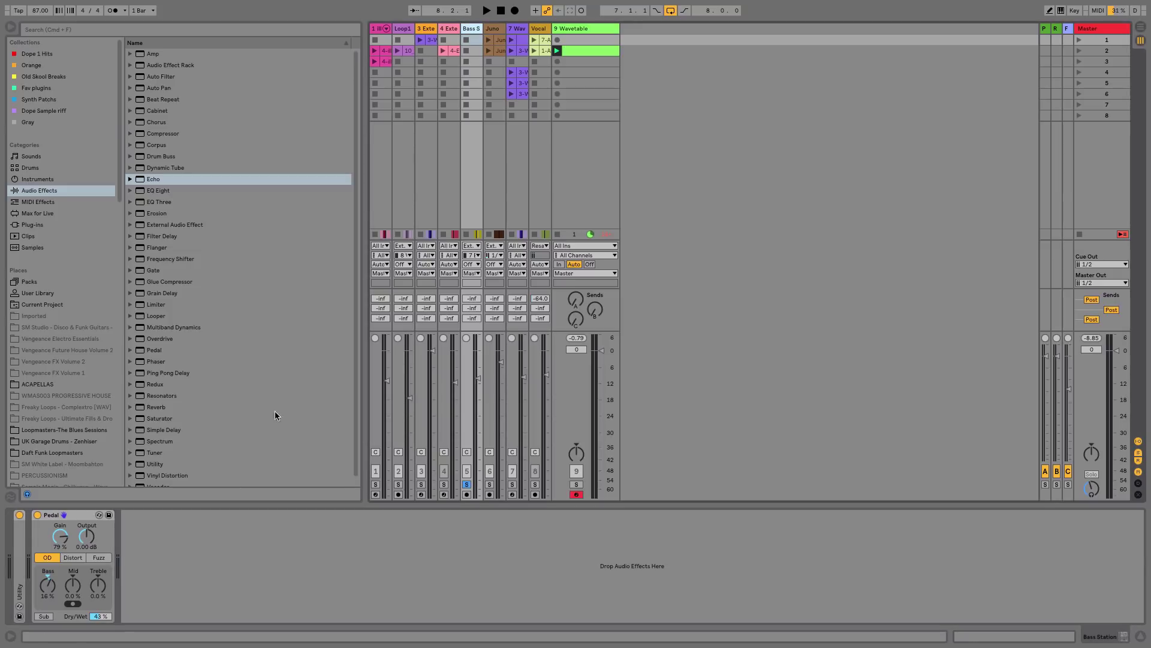
key(space)
drag(60, 537, 60, 528)
click(69, 559)
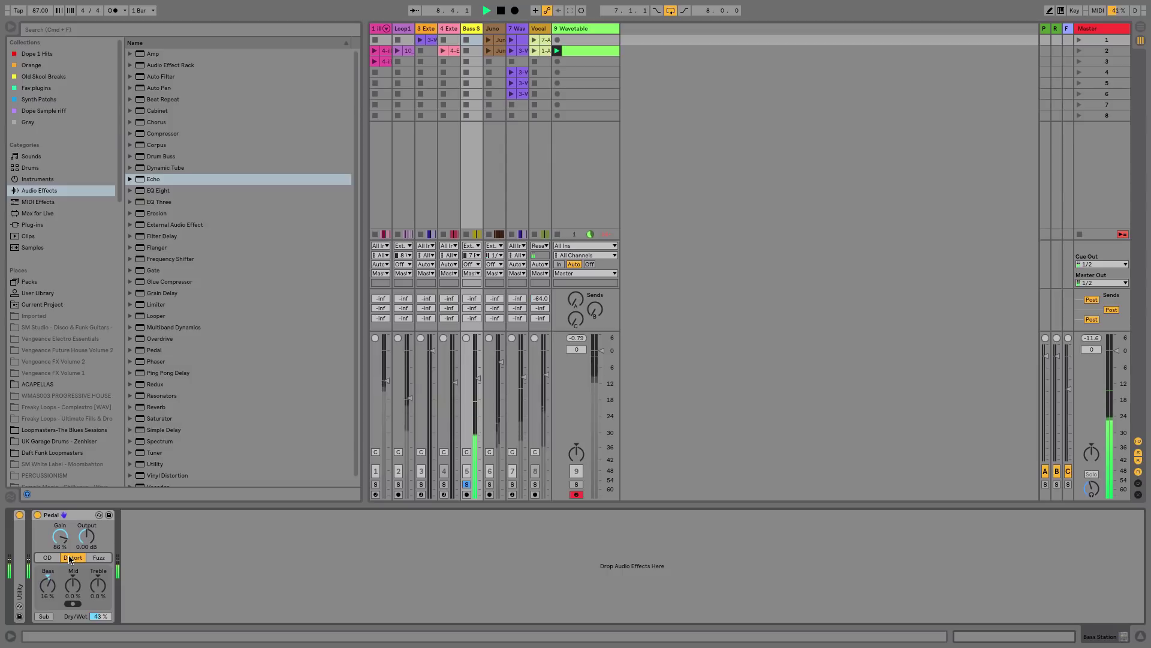
click(100, 559)
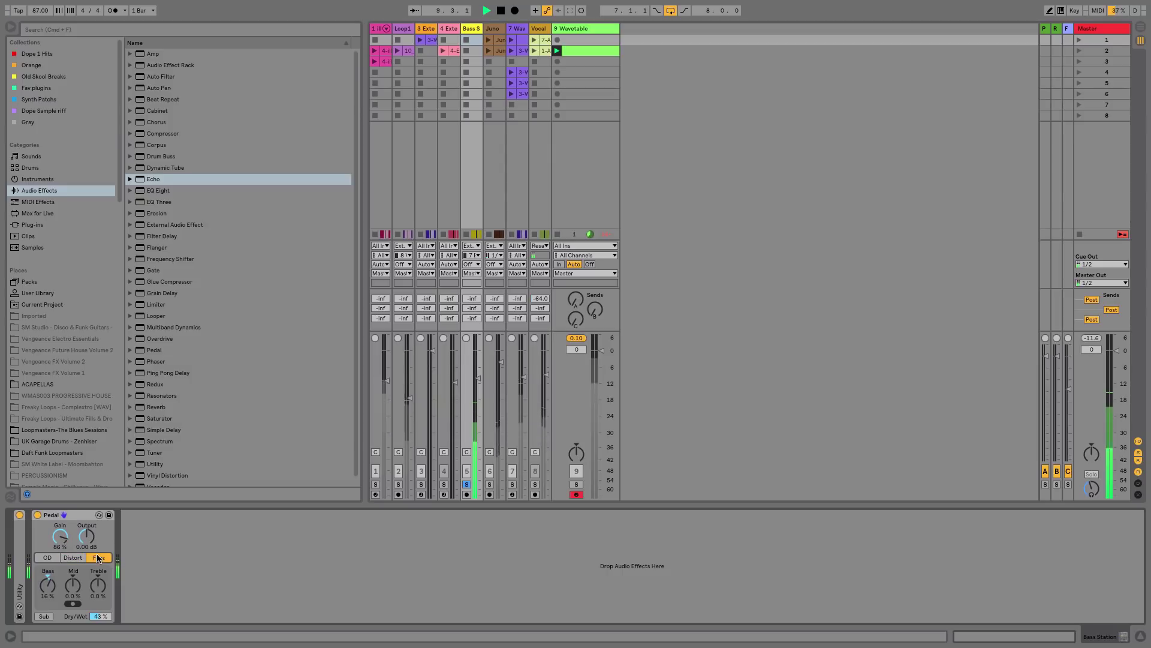
click(47, 557)
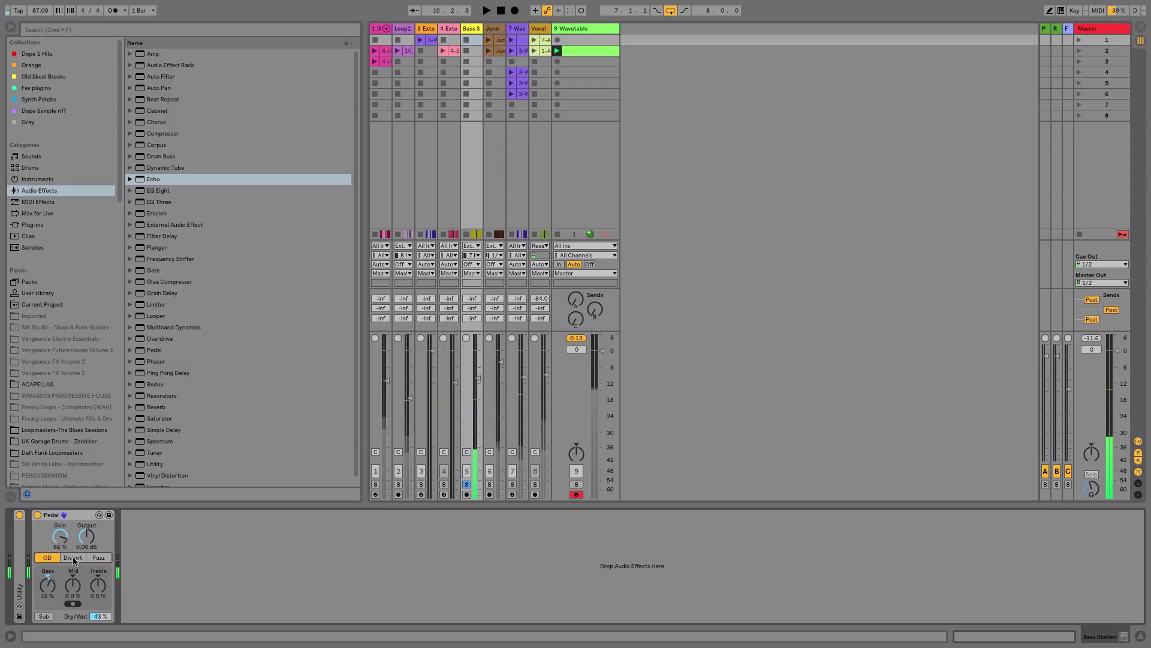
Enable Pedal's Sub option and set the gain to 84 % and the bass to 4.8 %, auditioning with playback
click(43, 617)
key(space)
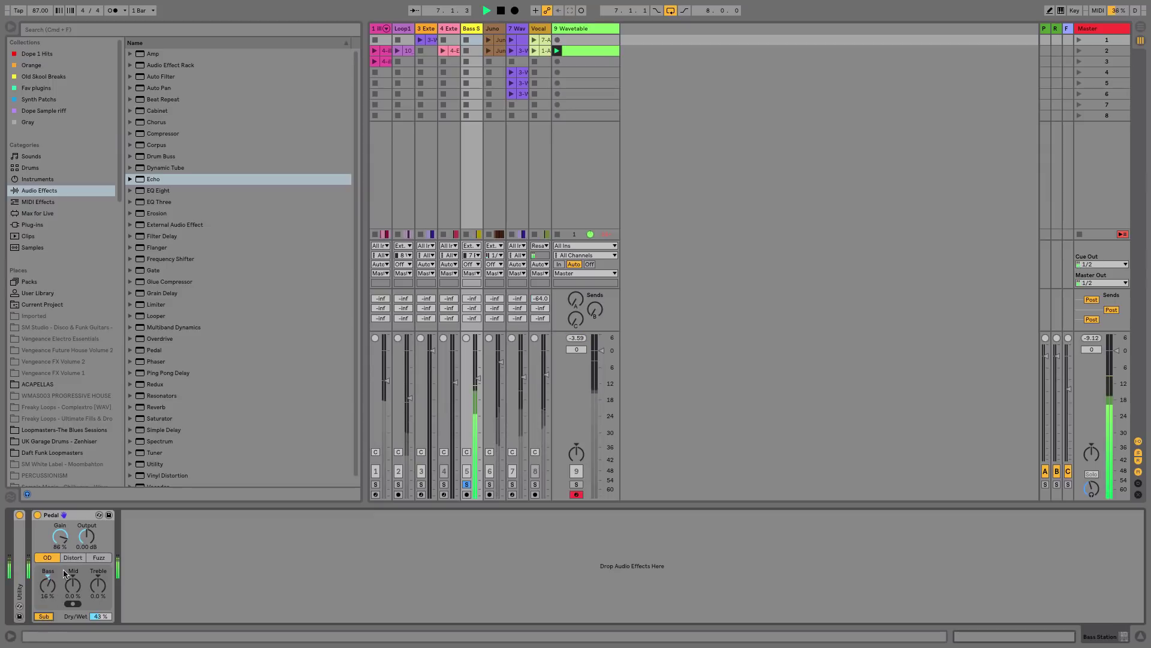
drag(60, 536, 59, 545)
key(space)
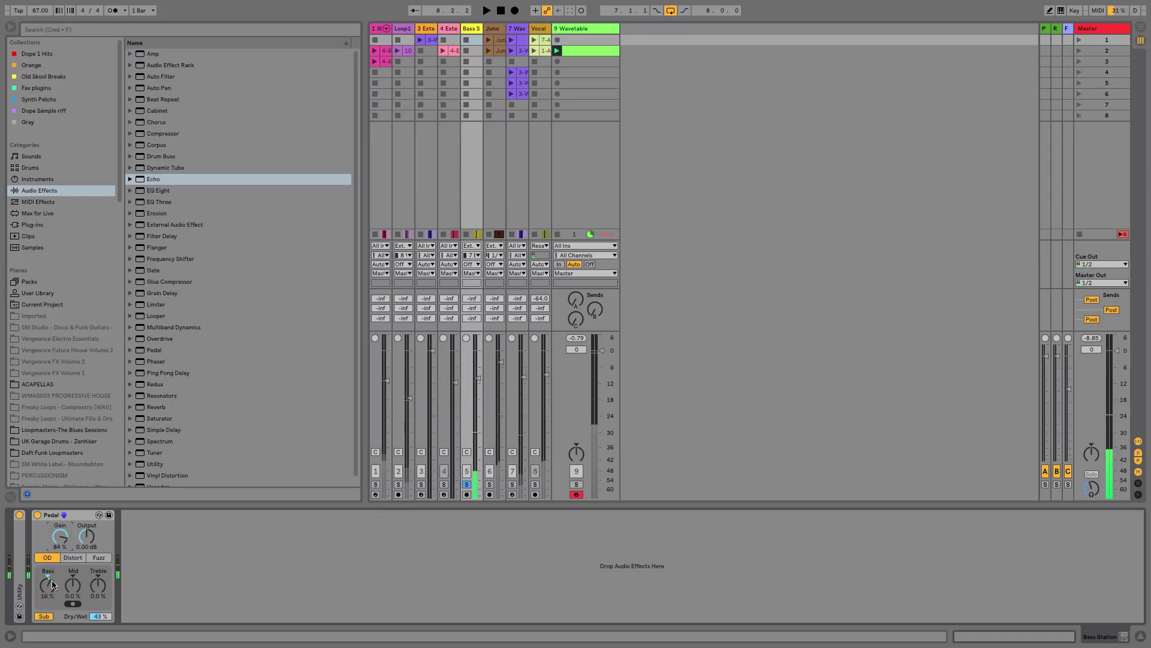
mouse_move(47, 585)
mouse_down()
mouse_move(47, 560)
mouse_move(52, 645)
mouse_move(52, 537)
mouse_move(52, 604)
mouse_up()
key(space)
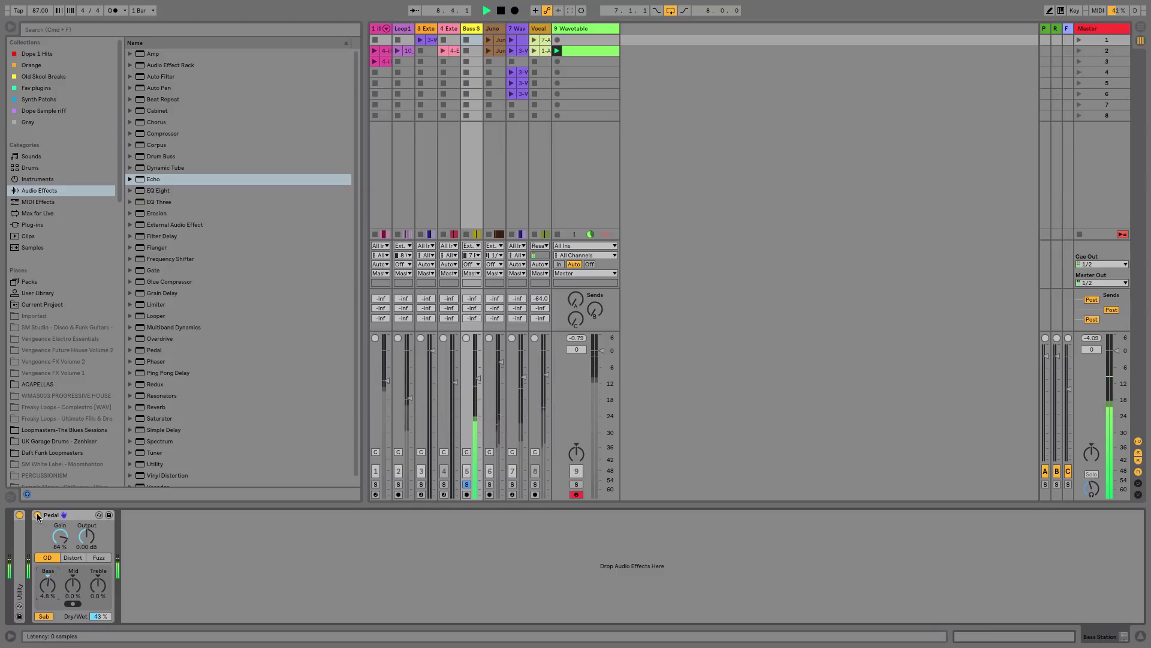
Show the Max for Live devices in the browser
click(37, 213)
key(space)
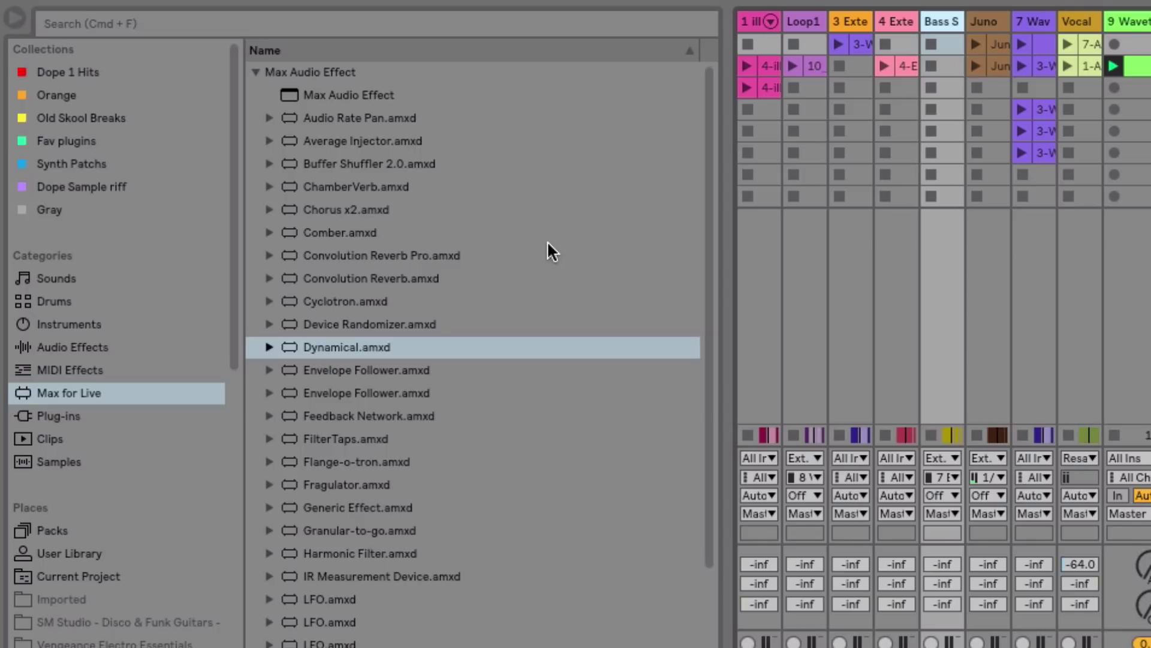
click(89, 394)
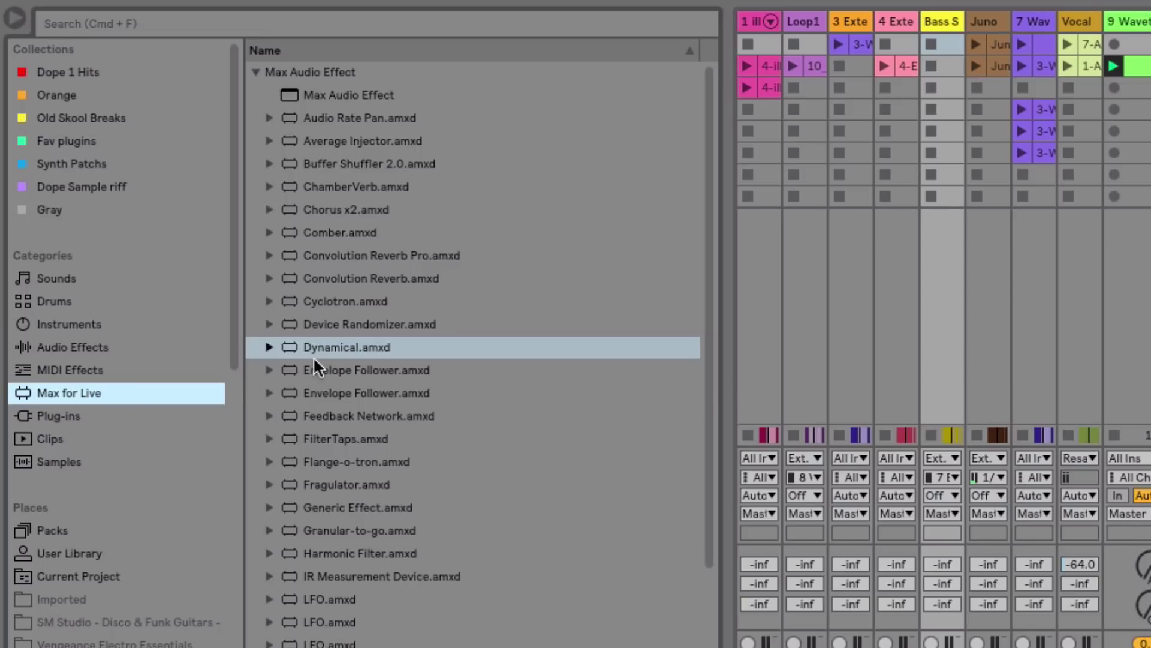
drag(312, 341, 951, 67)
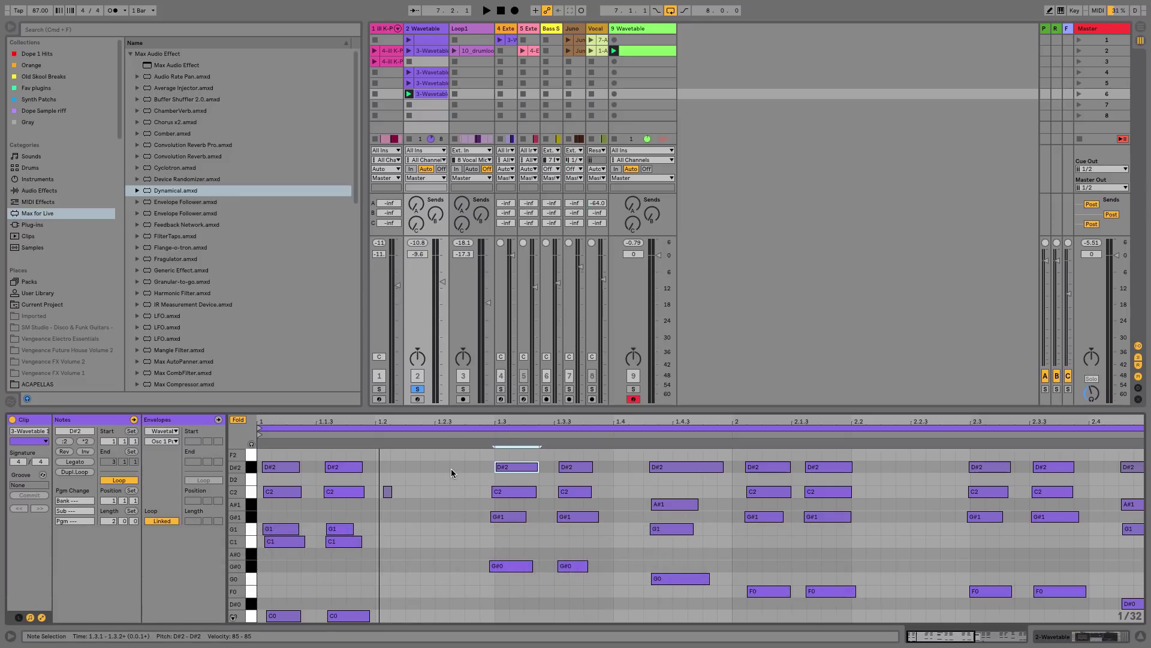
Move the Wavetable track's clip from scene 6 to scene 3, level with the second K-PoP Drums clip
mouse_move(445, 420)
mouse_down()
mouse_move(445, 402)
mouse_move(445, 431)
mouse_up()
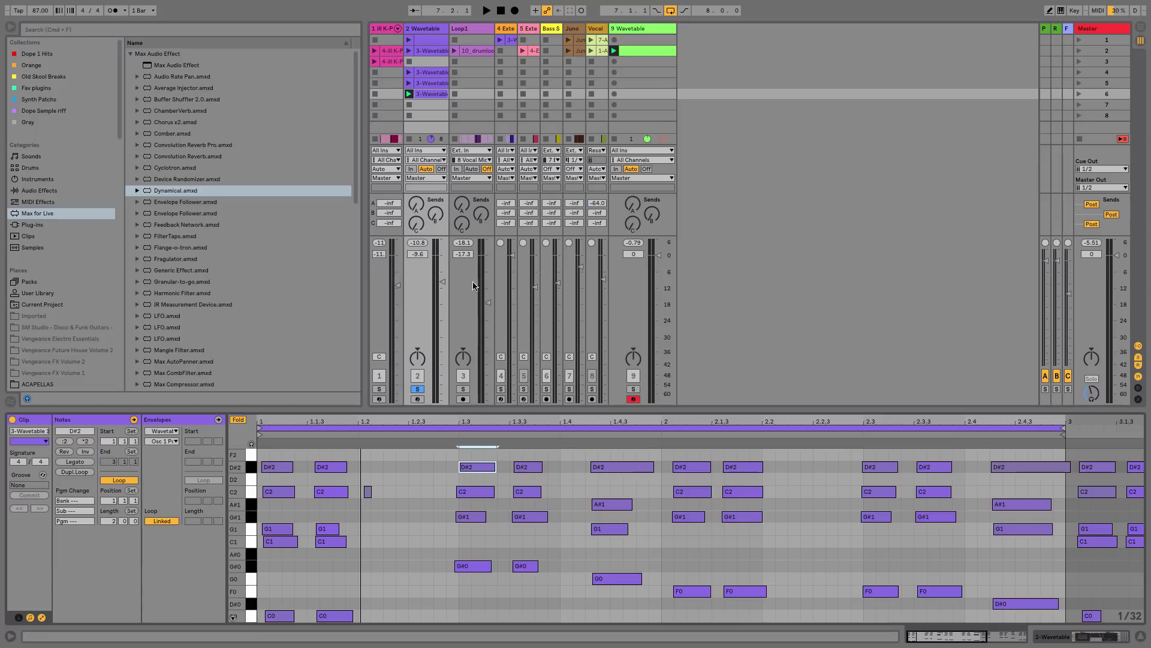
click(436, 434)
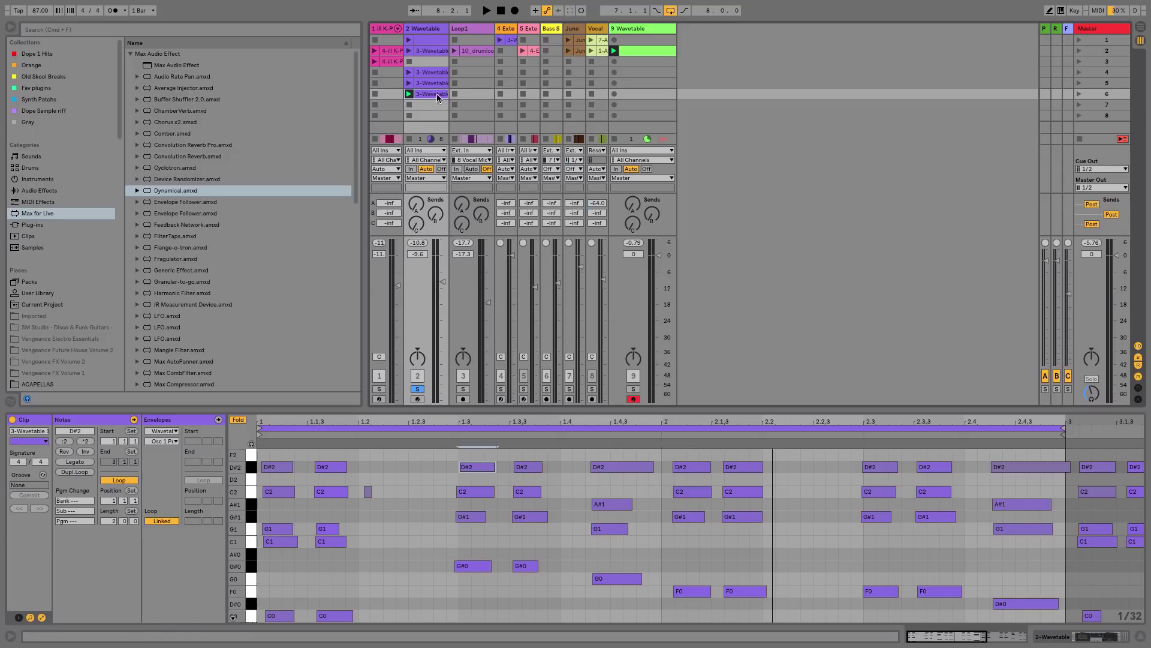
click(389, 60)
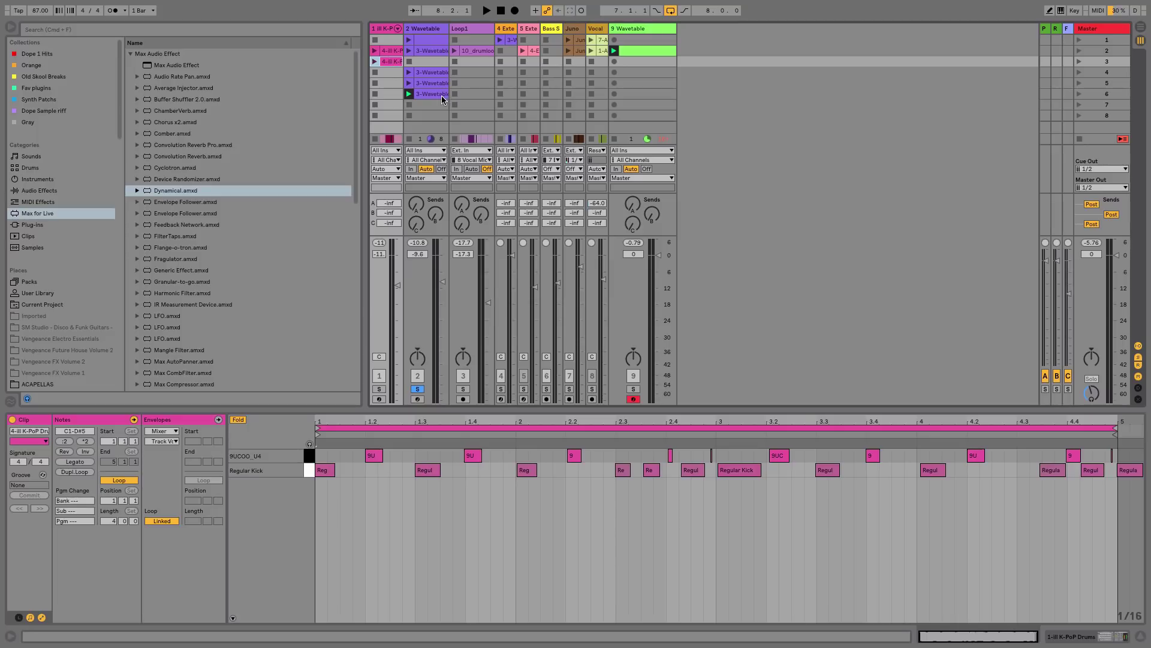
drag(440, 95, 431, 64)
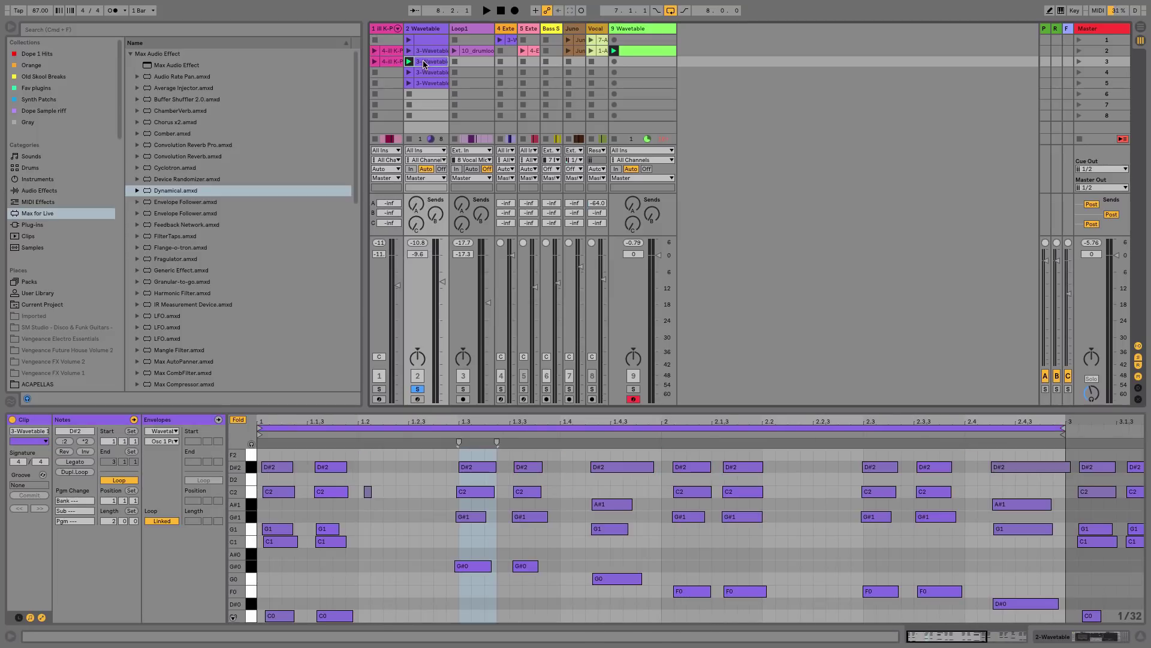
Open the scene 3 drum and Wavetable clips together in the note editor and alternate the active clip, ending on the drums
shift+click(391, 60)
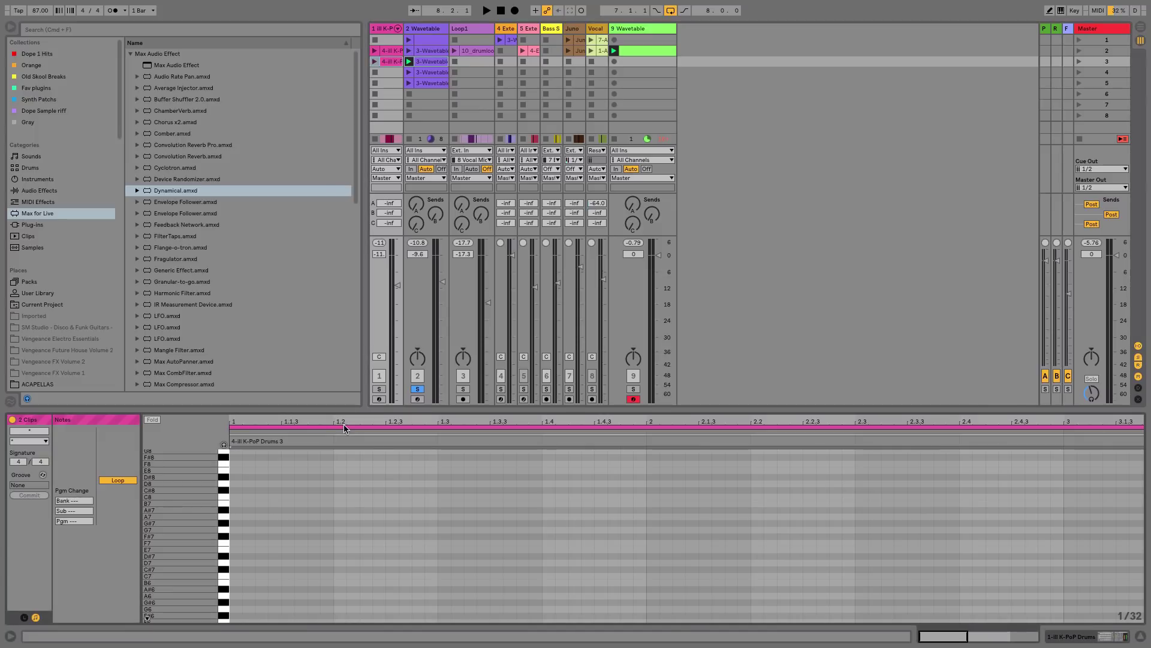
mouse_move(164, 540)
mouse_down()
mouse_move(163, 599)
mouse_move(163, 512)
mouse_move(163, 559)
mouse_up()
click(379, 430)
click(379, 430)
drag(178, 545, 176, 247)
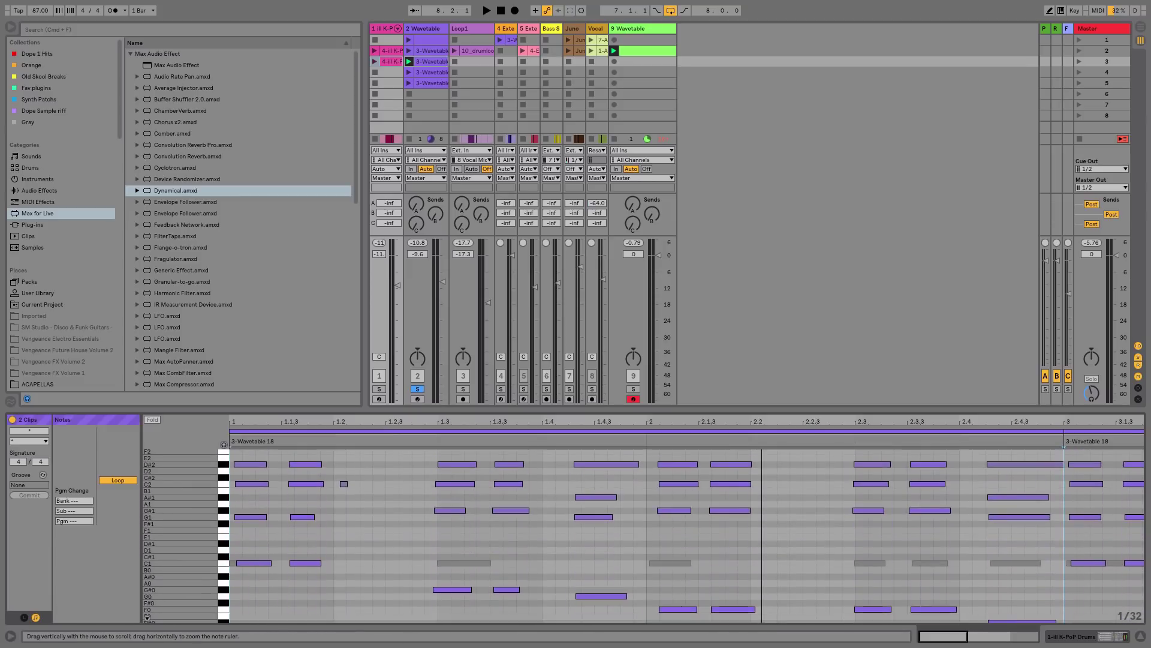
click(476, 563)
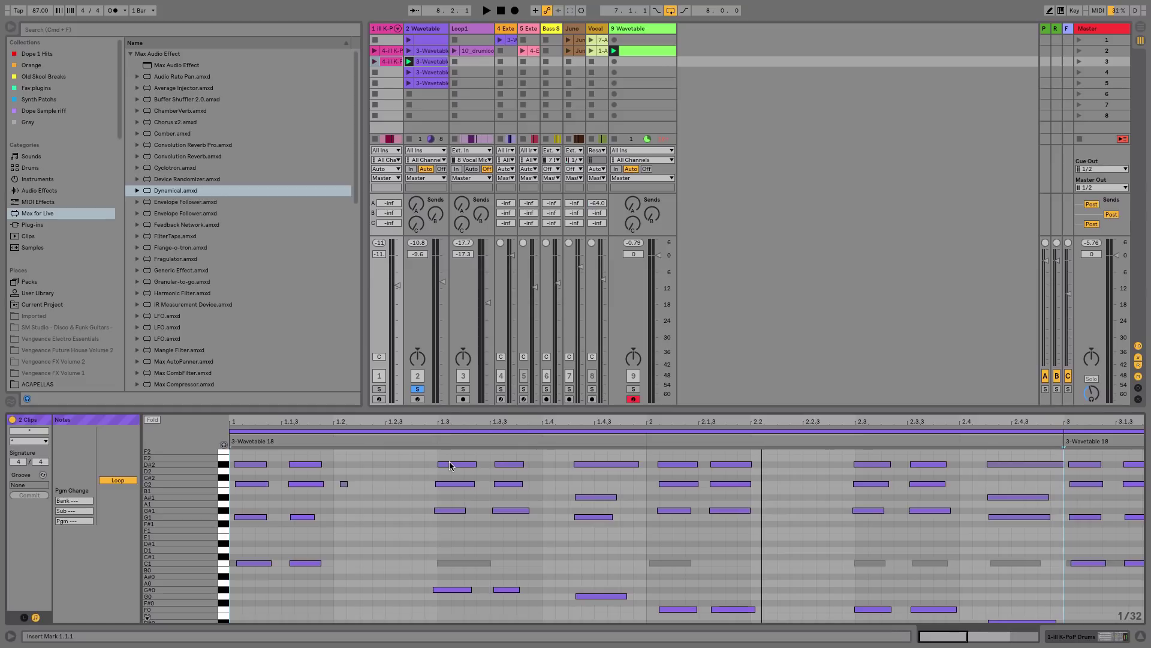
click(454, 428)
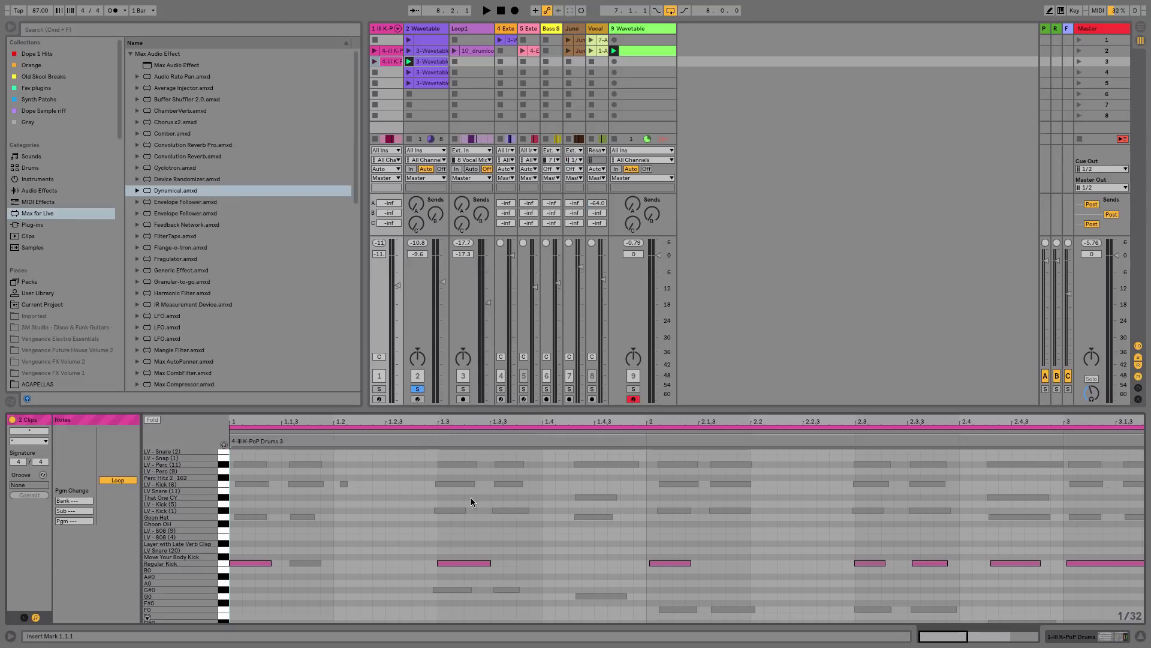
Enable note preview, solo the K-PoP Drums track alongside Wavetable, and audition the Regular Kick notes near 1.1 and 1.3
click(243, 562)
key(space)
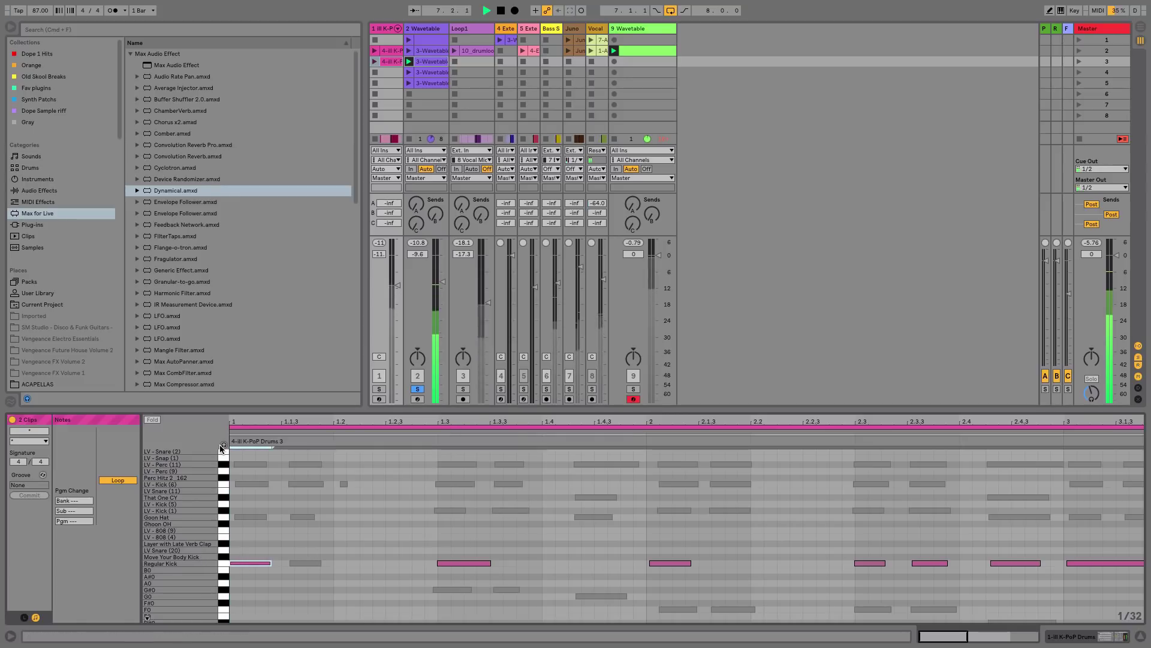
key(space)
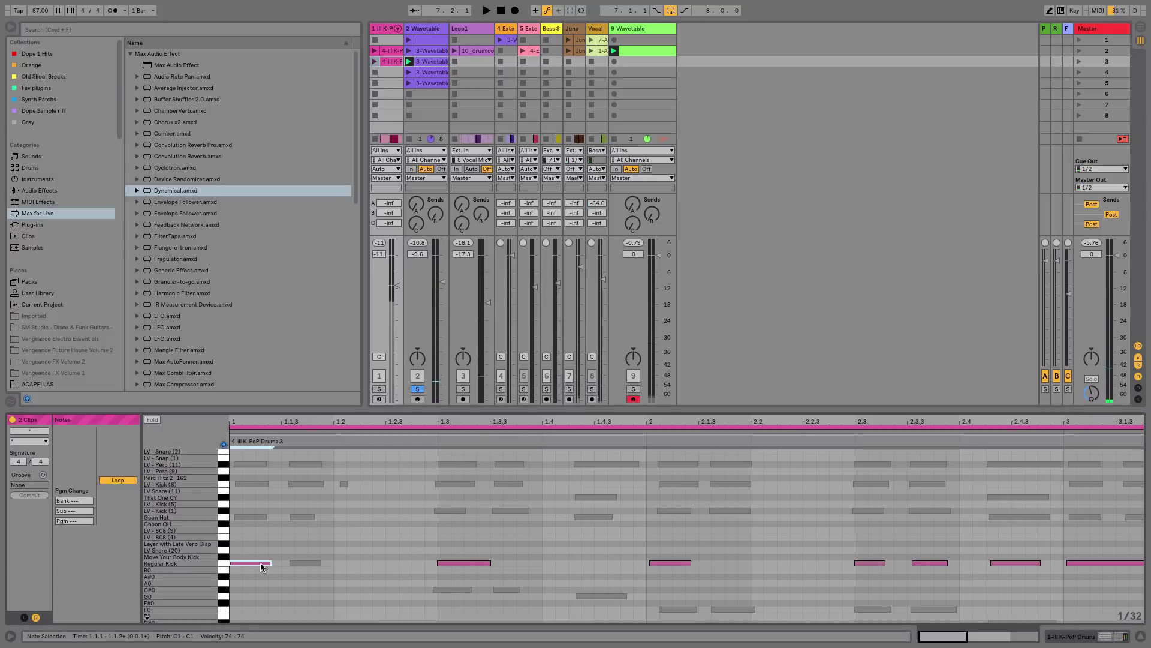
click(379, 389)
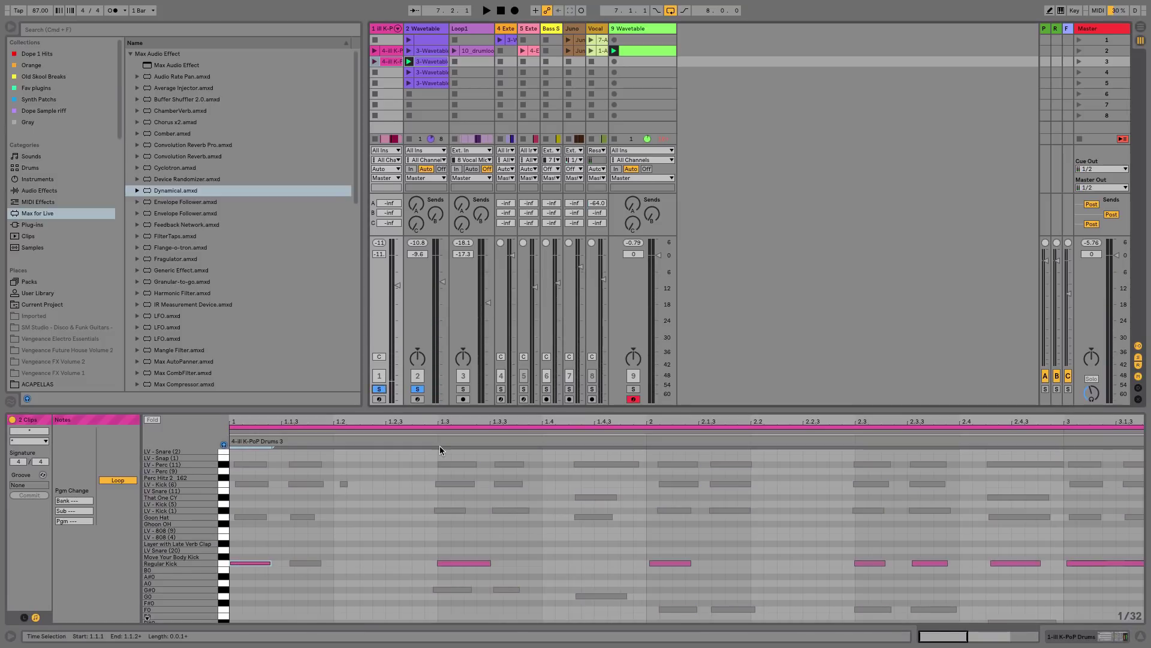
key(space)
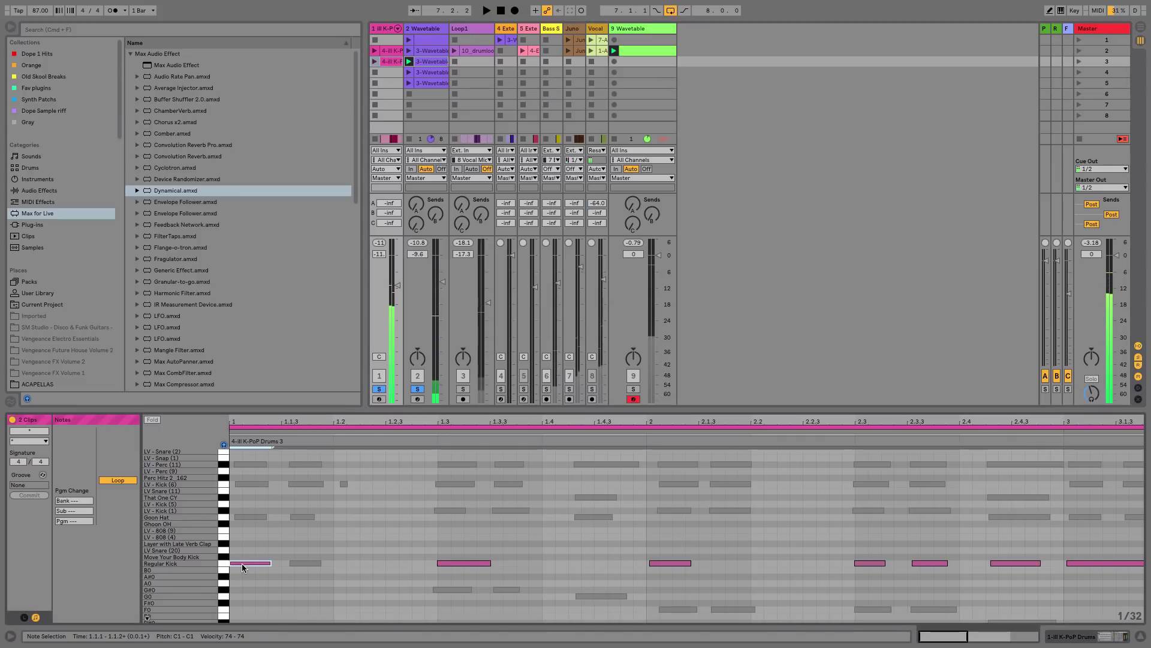
click(450, 563)
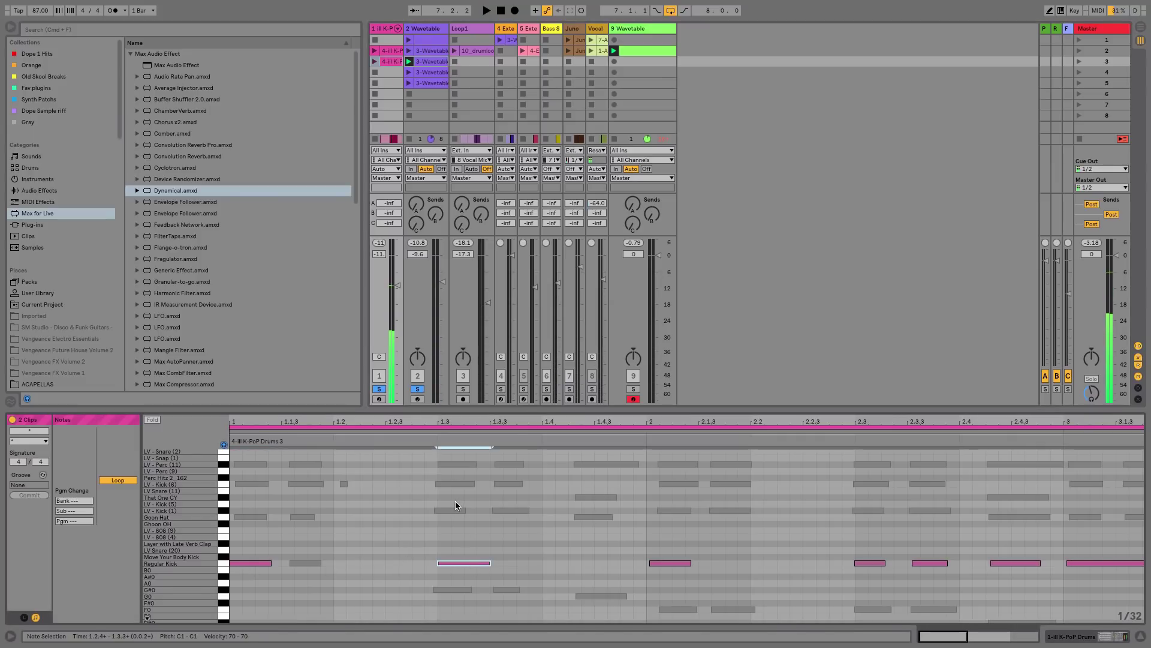
Make the Wavetable clip active in the shared editor and audition its G#1, C2 and D#2 notes near 1.3
click(449, 427)
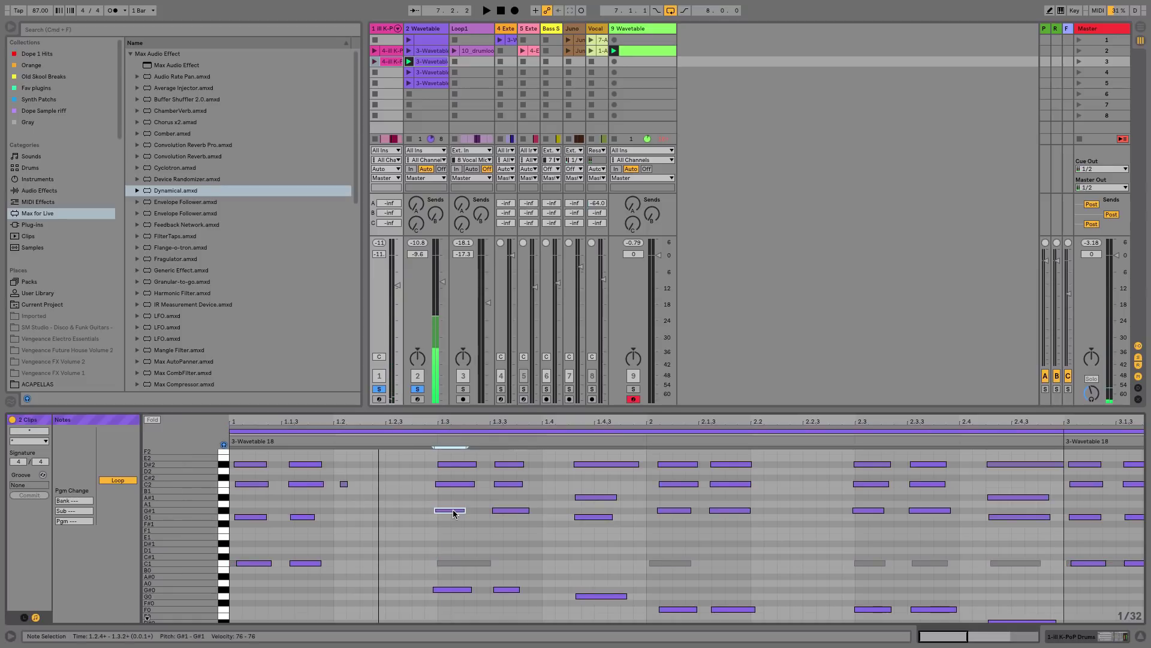
click(454, 485)
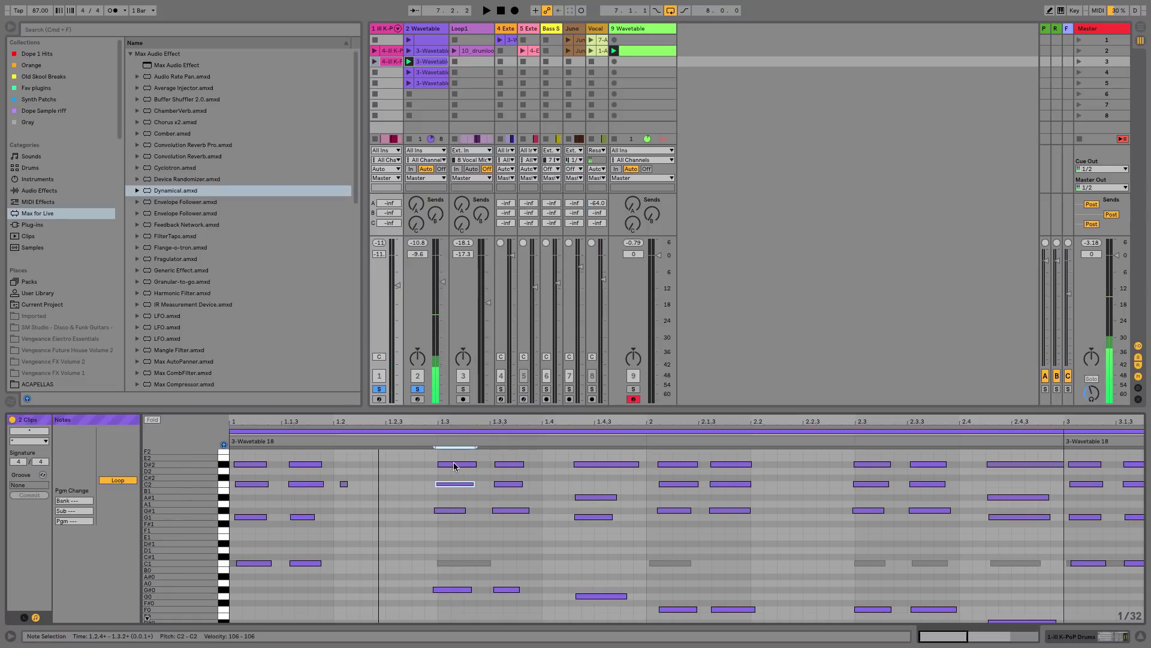
click(295, 430)
click(295, 430)
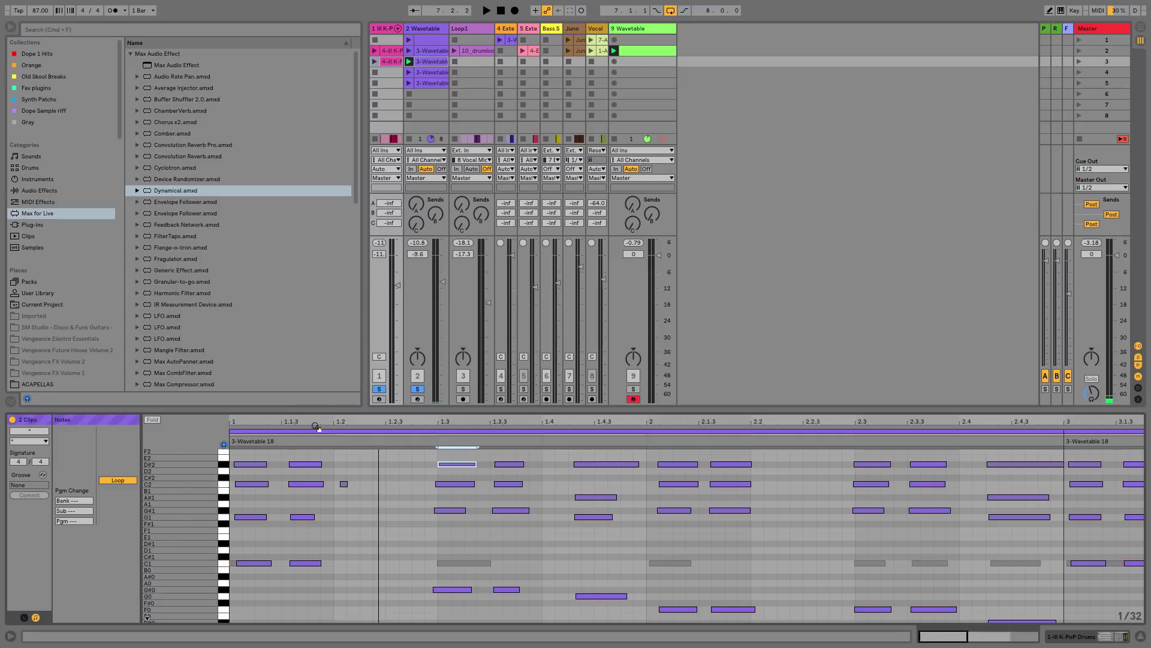
View the scene 2 clips, opening the Loop1 drum loop and finishing on the K-PoP Drums clip
click(465, 52)
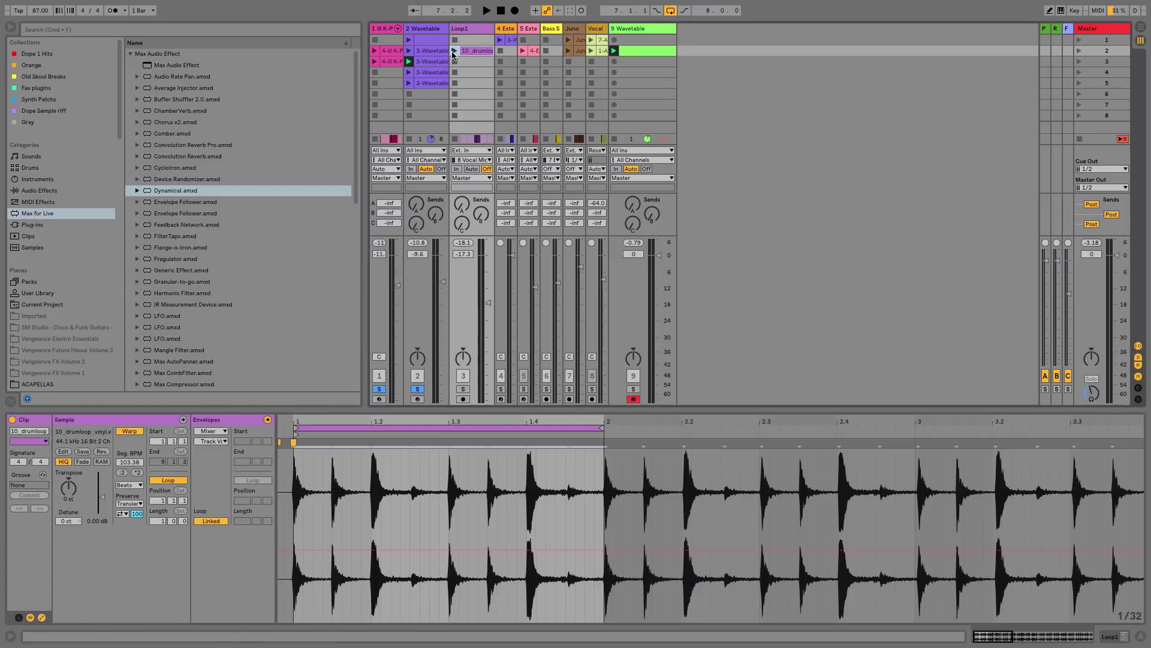
shift+click(413, 53)
click(395, 54)
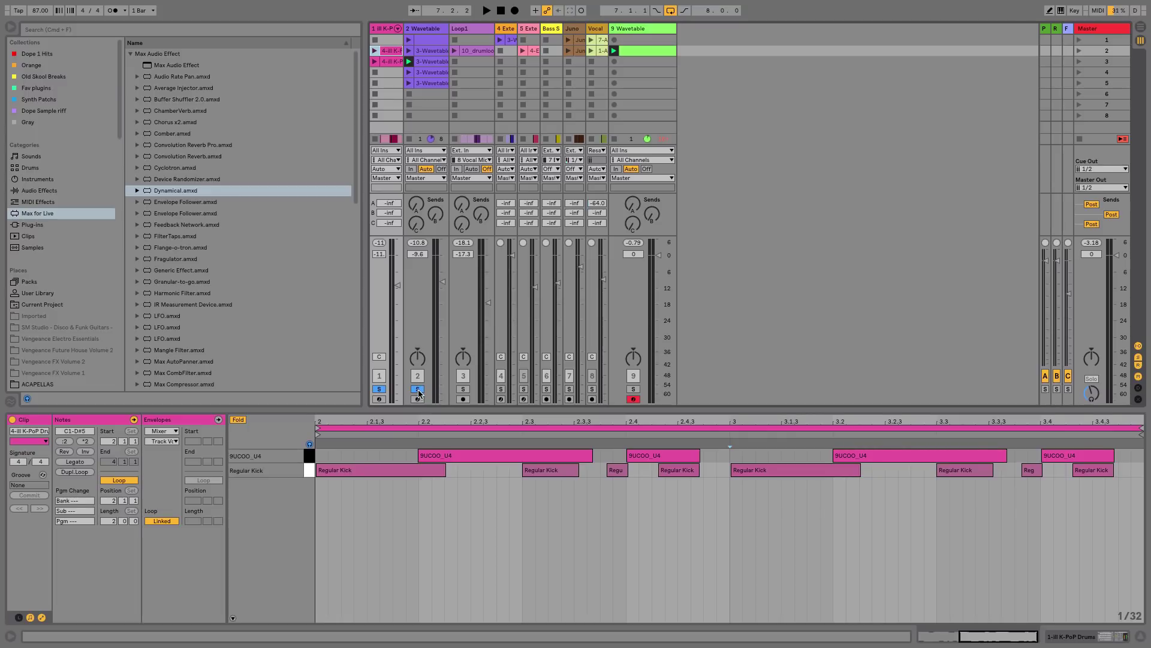
Switch to the Arrangement view and return all tracks to arrangement playback
key(Tab)
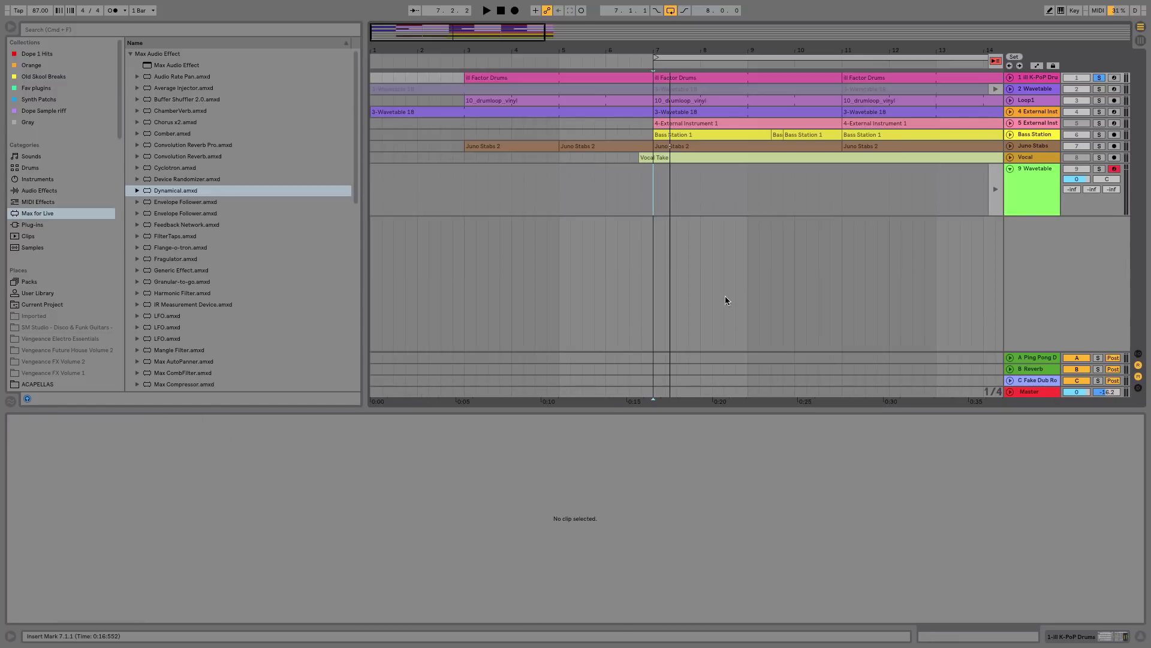
click(995, 61)
drag(973, 50, 774, 50)
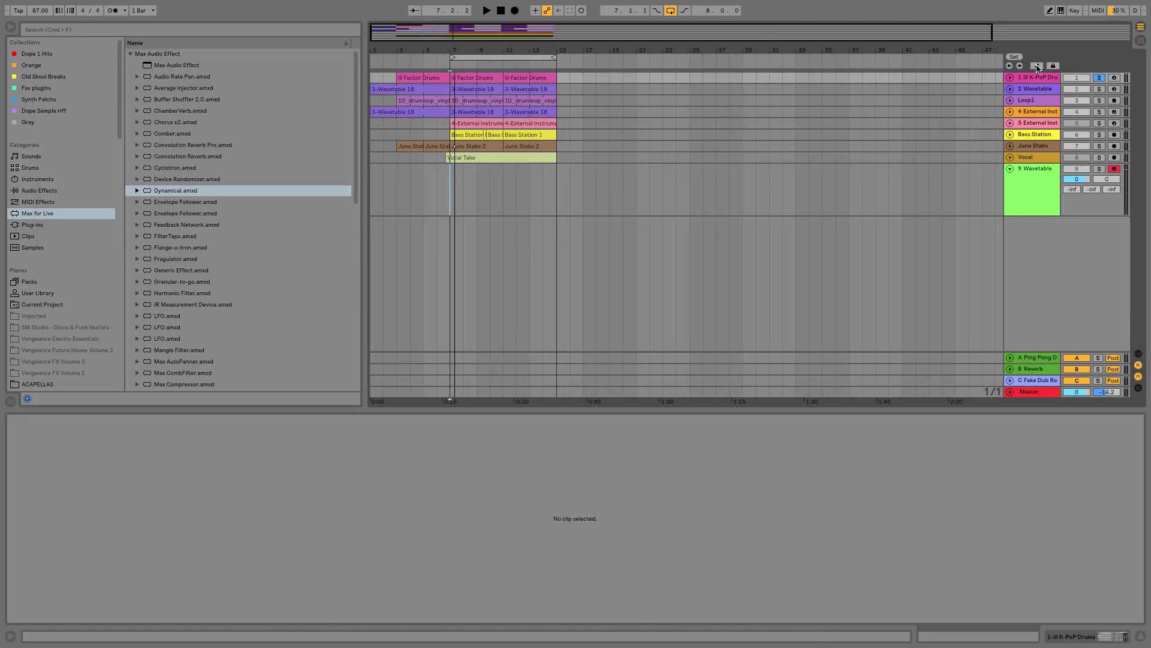
Turn on automation mode and unfold all arrangement tracks to show their automation lanes
click(1038, 66)
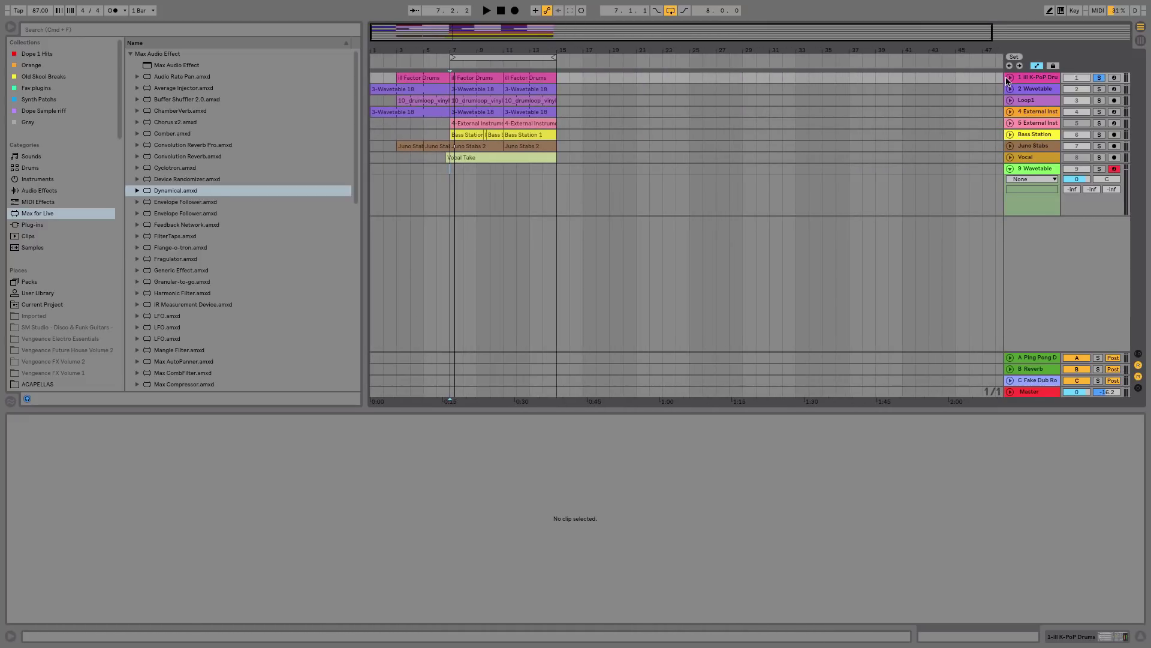
click(1010, 77)
click(1010, 77)
alt+click(1010, 77)
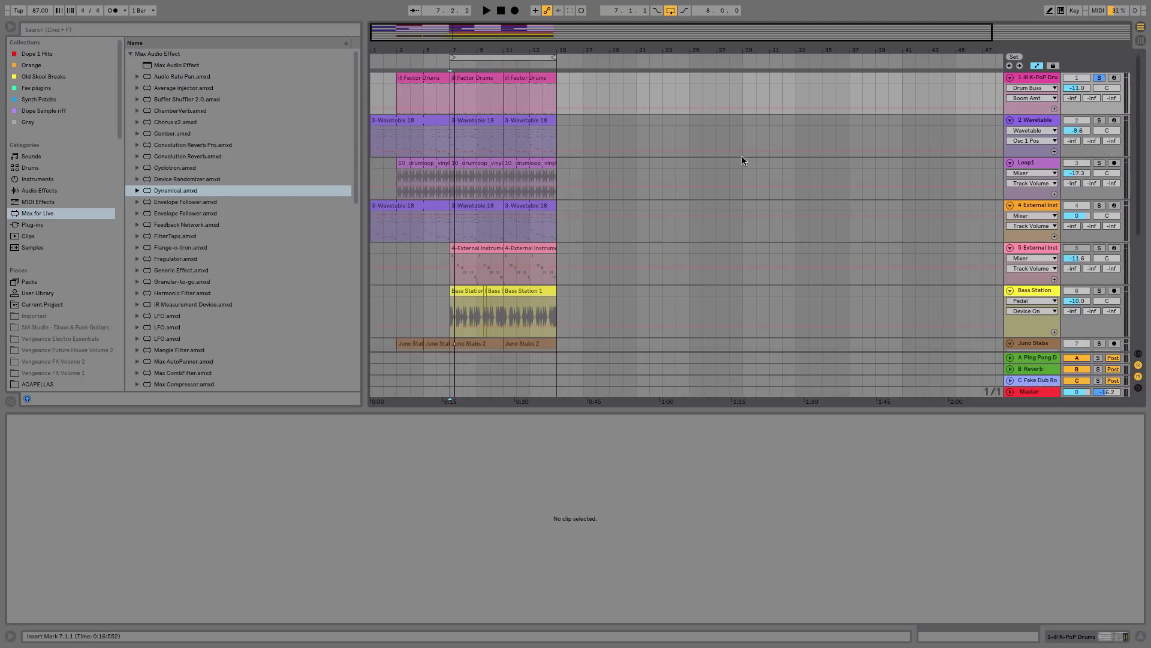
Toggle automation mode around the bar 7 clips, ending with the automation lanes hidden
key(a)
drag(462, 51, 463, 114)
key(a)
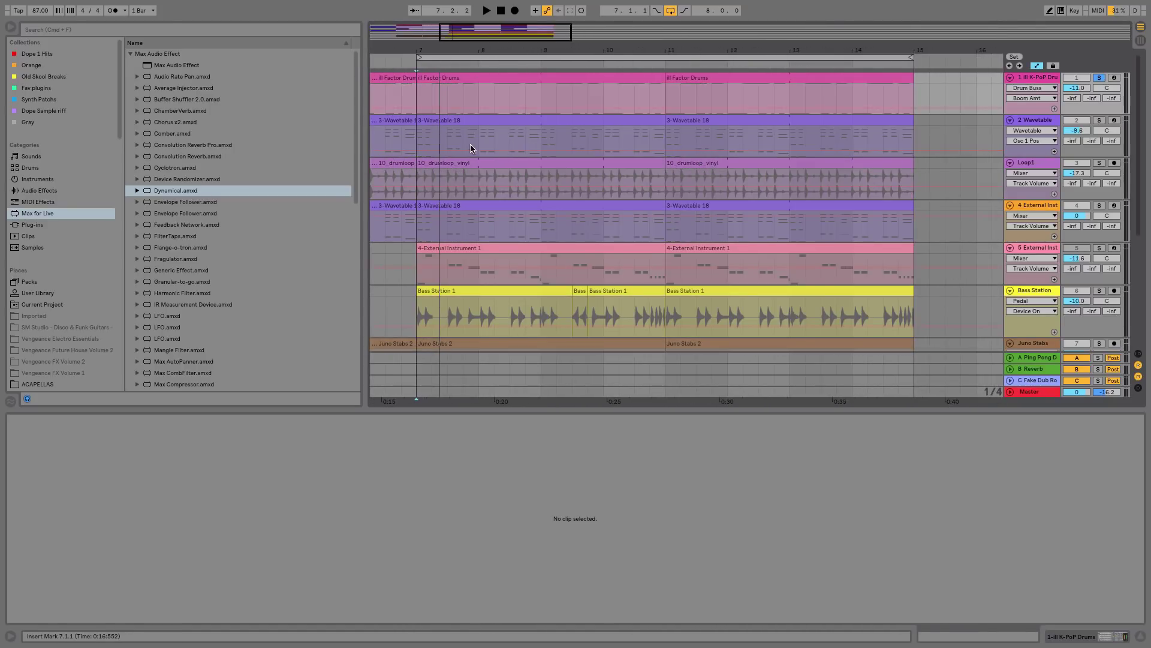
key(a)
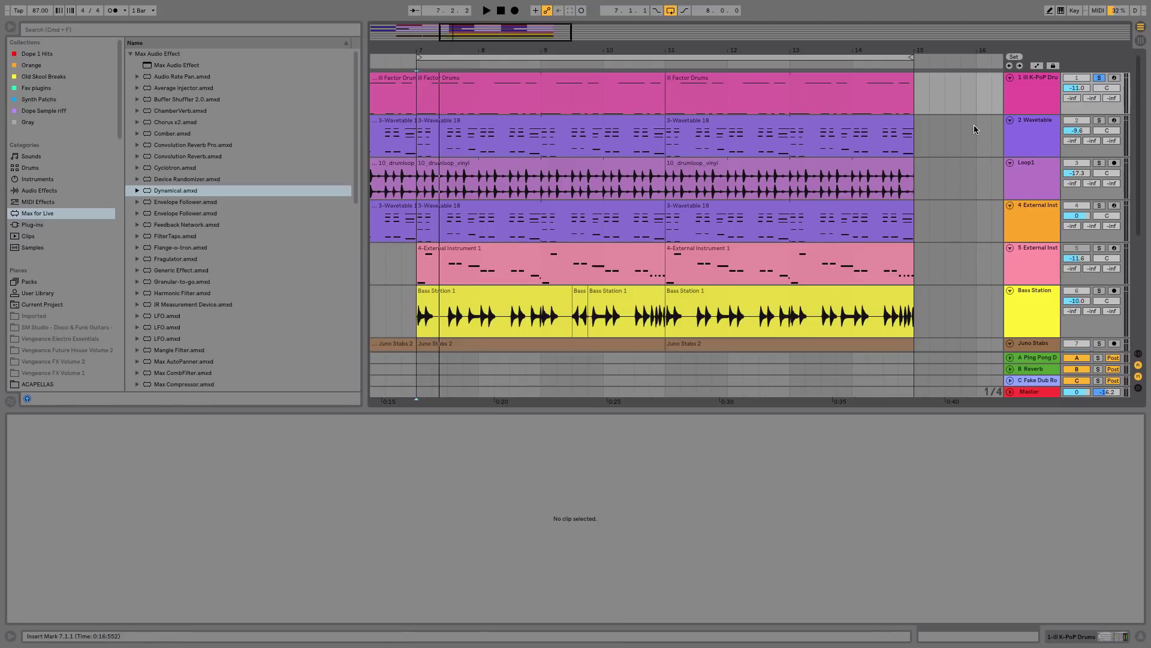
Select the Wavetable track's section from 7.4.1 to 9.1.1, delete it, and undo the deletion
drag(470, 135, 535, 141)
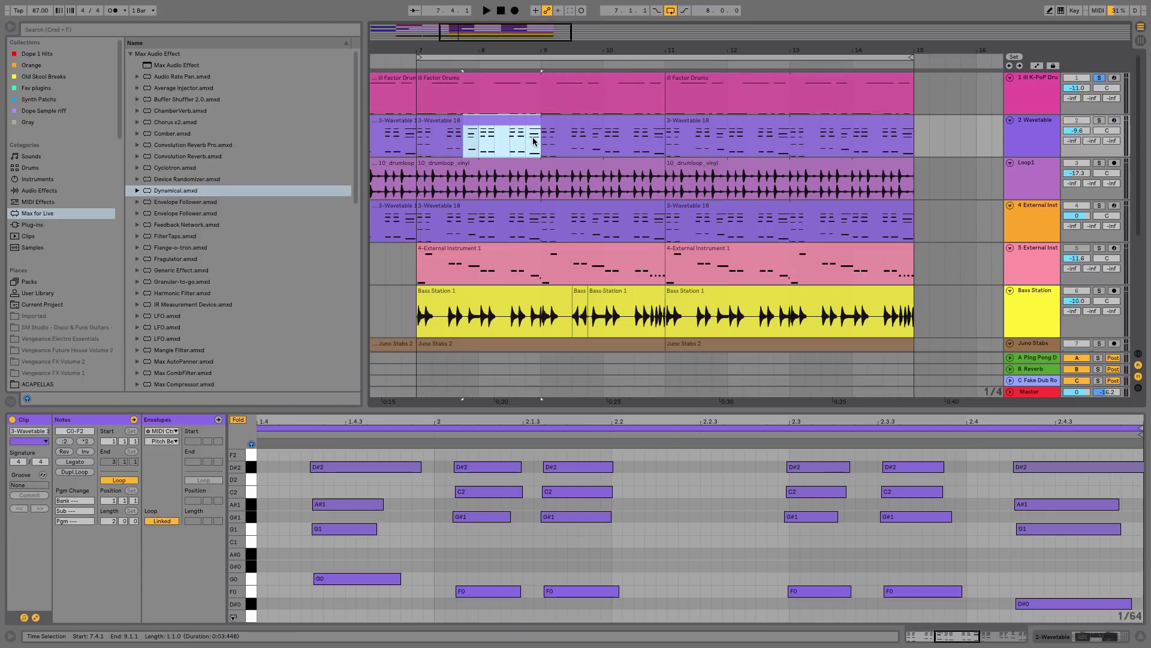
key(Delete)
key(super+z)
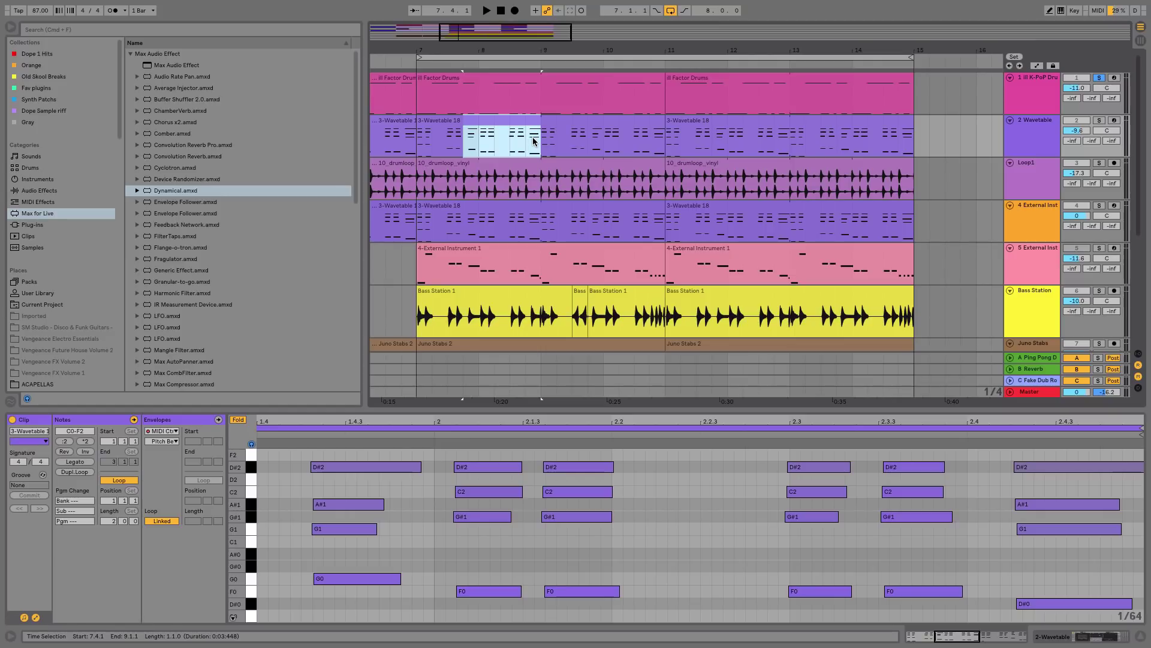
Show the automation lanes over the selected Wavetable section and hide them again
key(a)
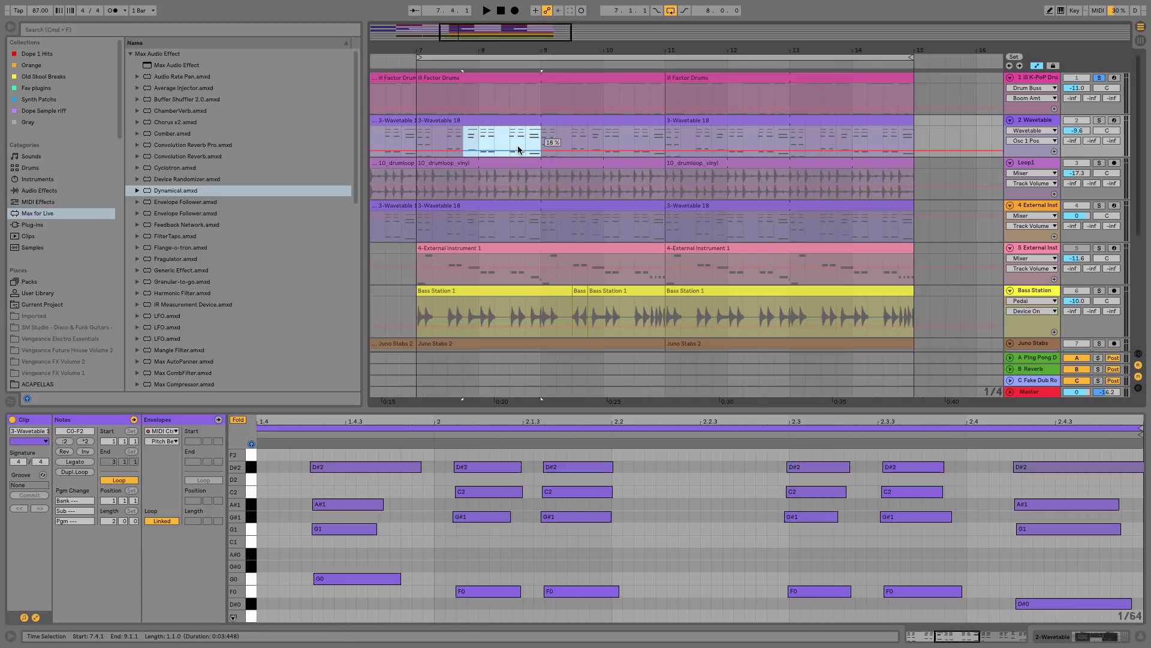
key(a)
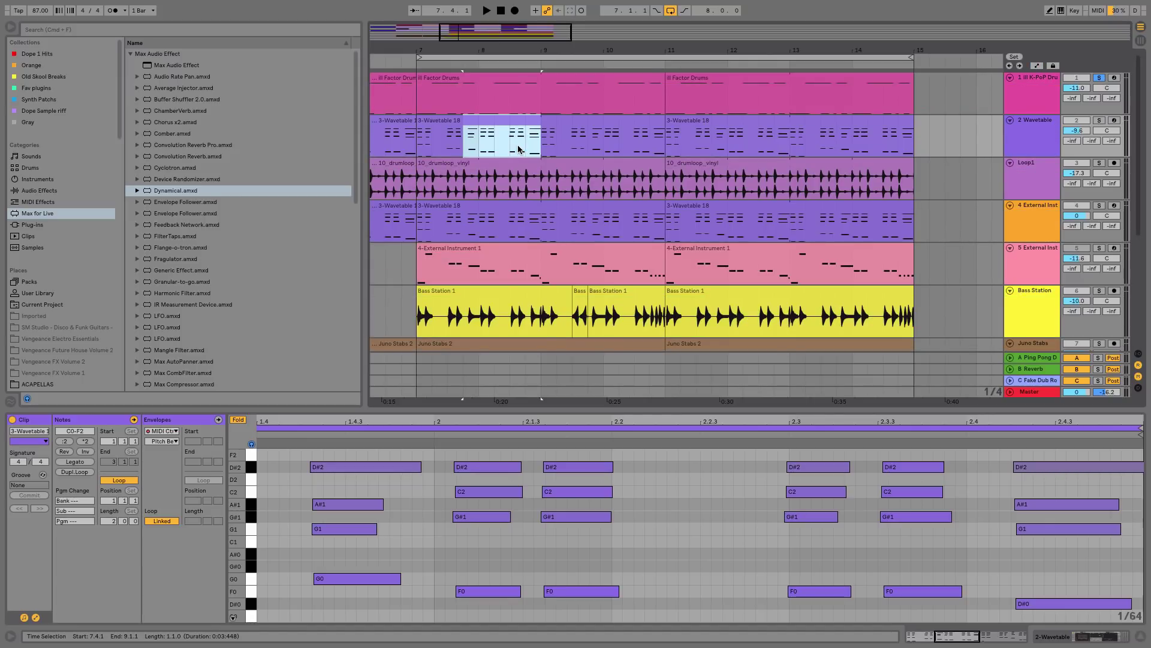
drag(589, 55, 590, 49)
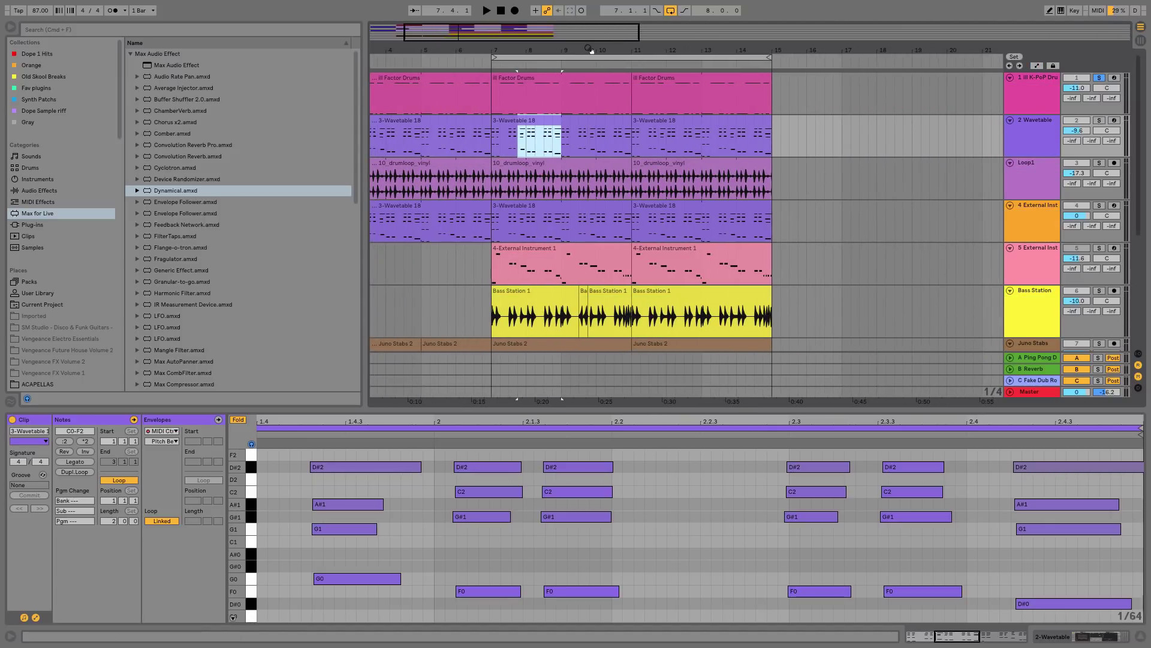